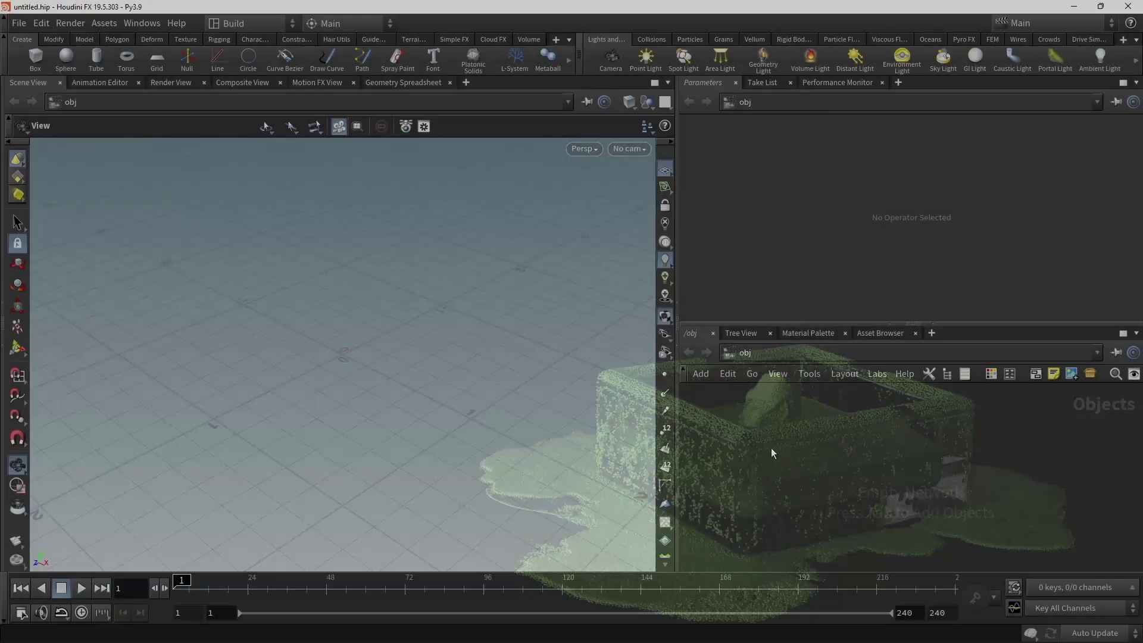
Create a geo1 Geometry object and dive into its empty network.
{"action": "key", "text": "Tab"}
{"action": "type", "text": "geo"}
{"action": "key", "text": "Return"}
{"action": "left_click", "coordinate": [770, 448]}
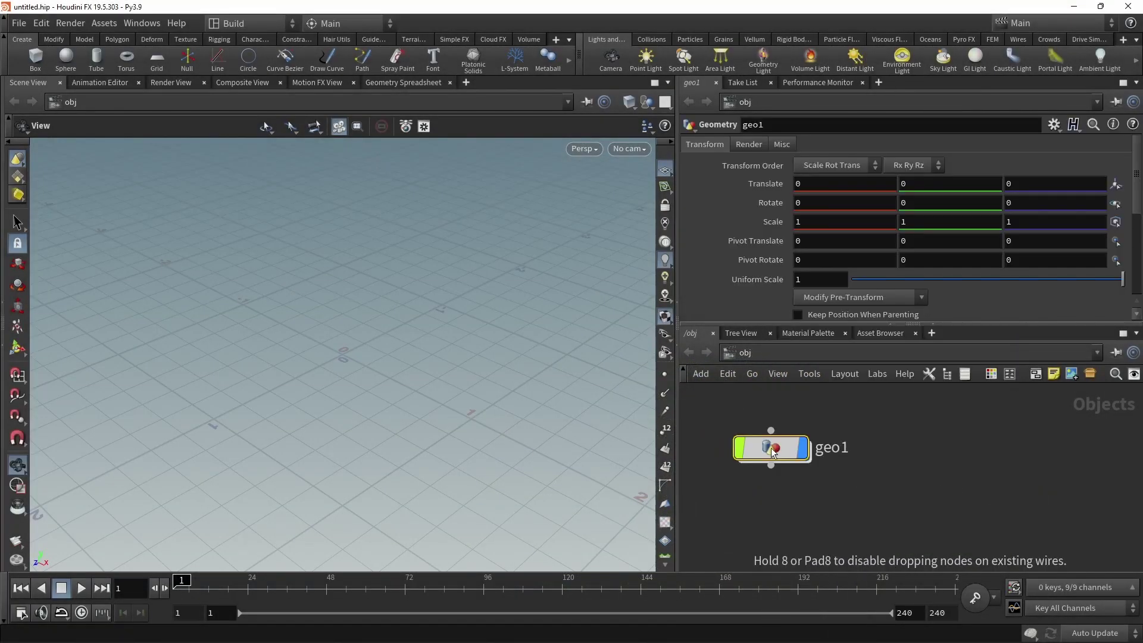
{"action": "key", "text": "Return"}
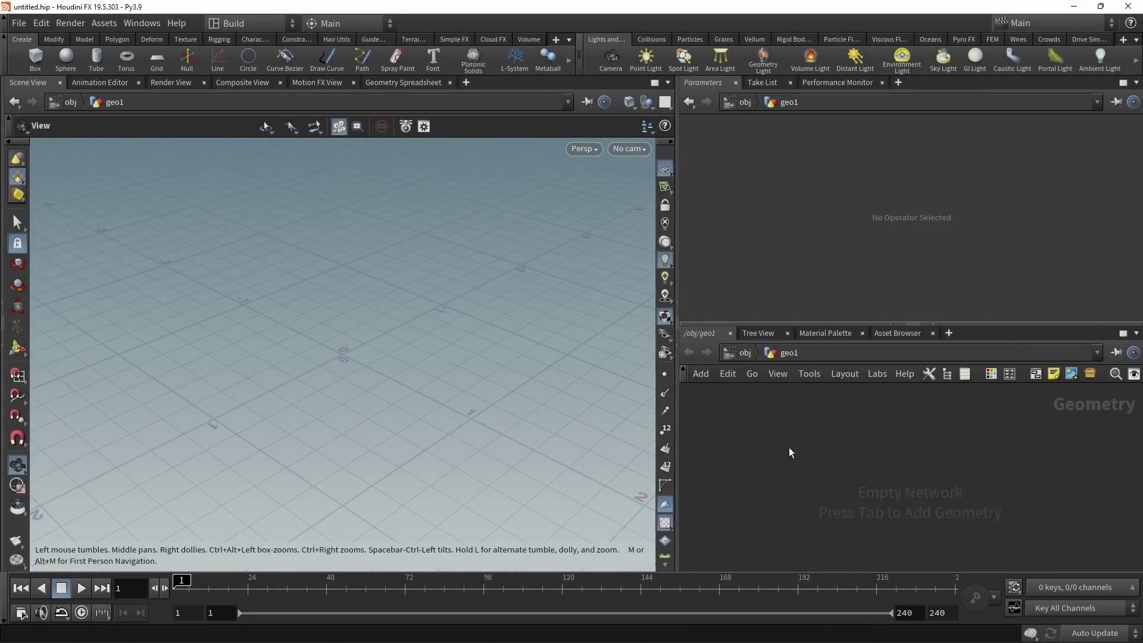
{"action": "key", "text": "Tab"}
{"action": "mouse_move", "coordinate": [826, 167]}
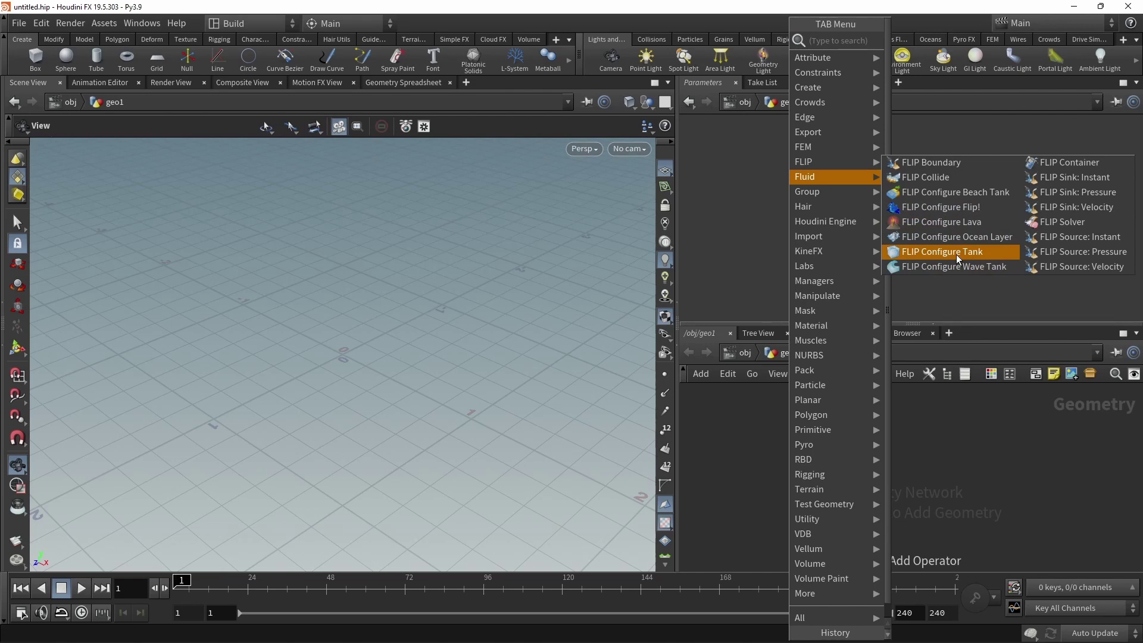
Add the Configure Flip! rubber-toy FLIP setup to geo1 and frame it.
{"action": "left_click", "coordinate": [975, 208]}
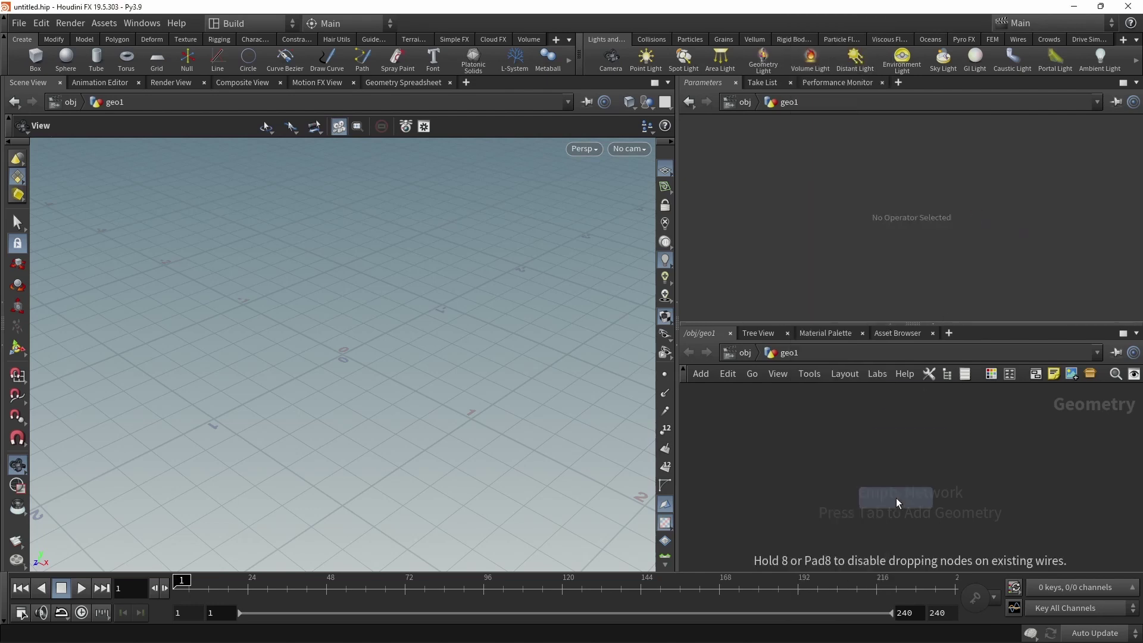
{"action": "left_click", "coordinate": [895, 498]}
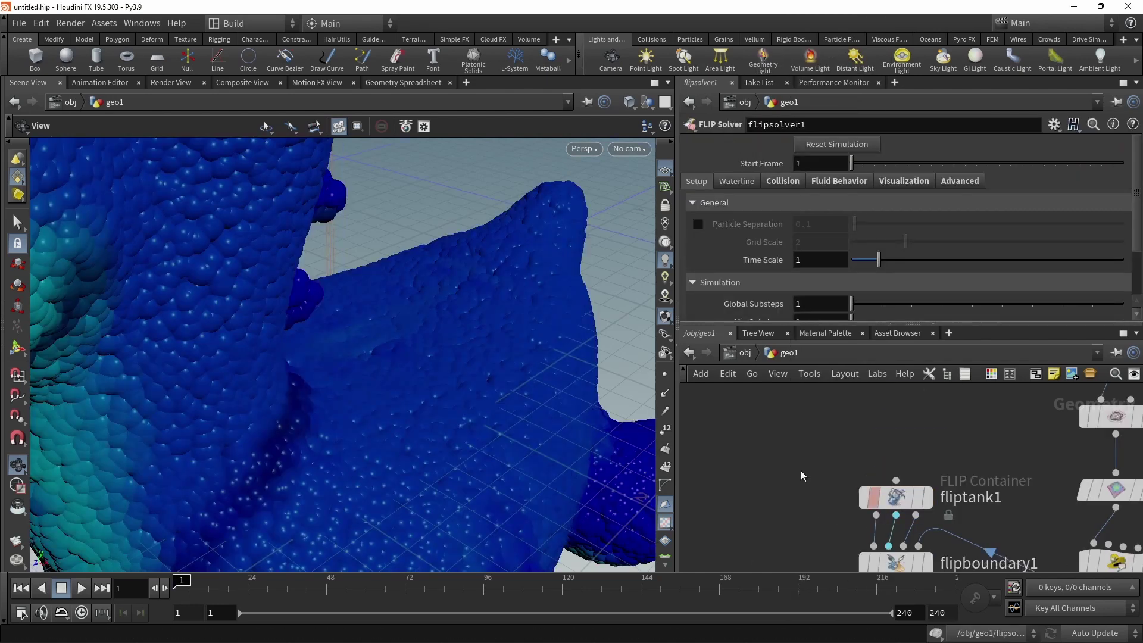
{"action": "key", "text": "h"}
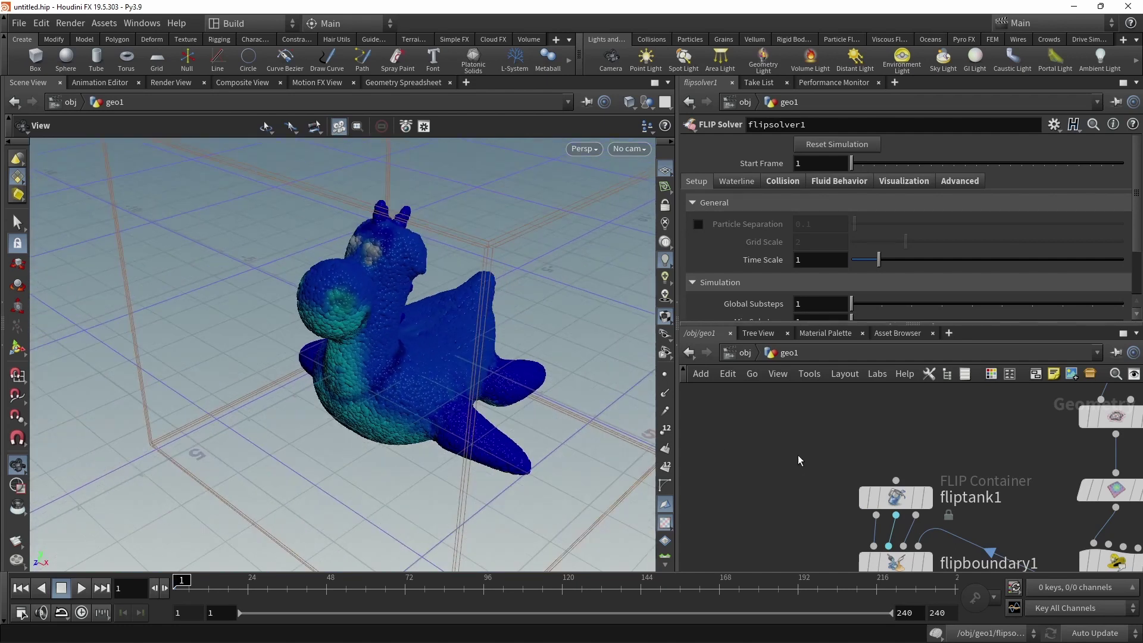
{"action": "key", "text": "h"}
{"action": "scroll", "coordinate": [984, 524], "scroll_direction": "up", "scroll_amount": 2}
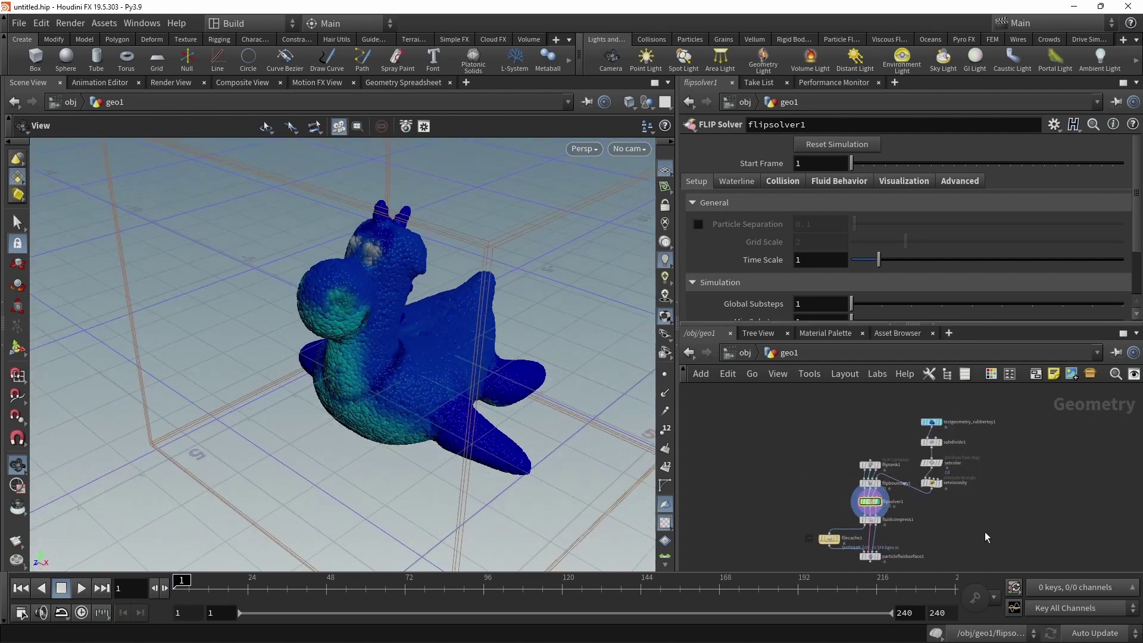
Select the rubber toy source nodes and display the testgeometry_rubbertoy1 geometry.
{"action": "left_click_drag", "start_coordinate": [984, 531], "coordinate": [921, 416]}
{"action": "scroll", "coordinate": [1000, 453], "scroll_direction": "up", "scroll_amount": 3}
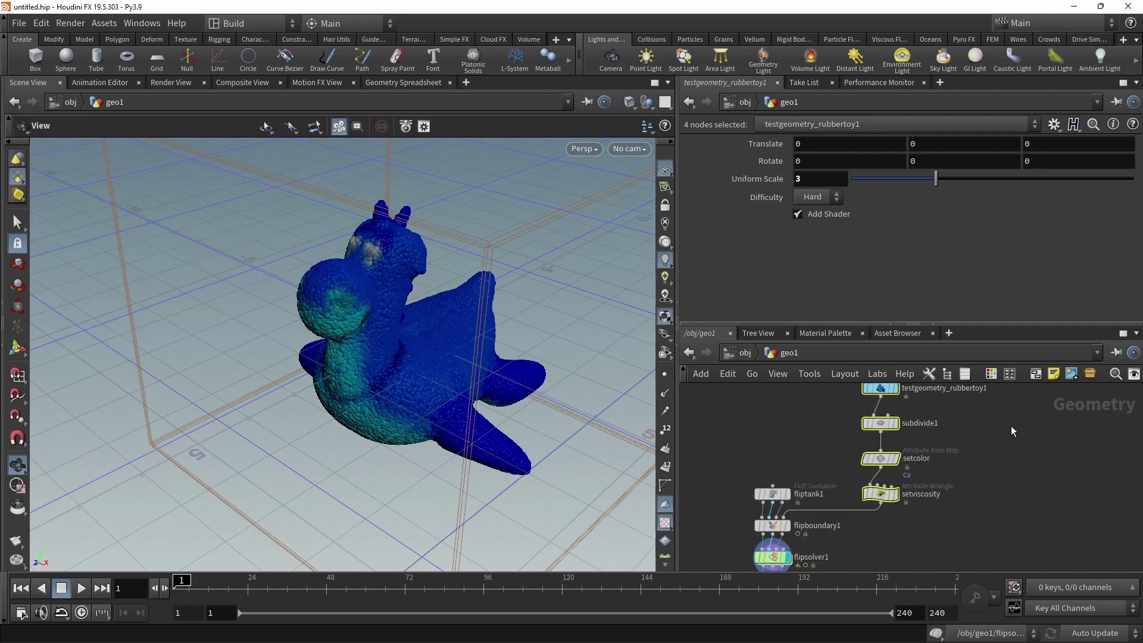
{"action": "left_click", "coordinate": [915, 462]}
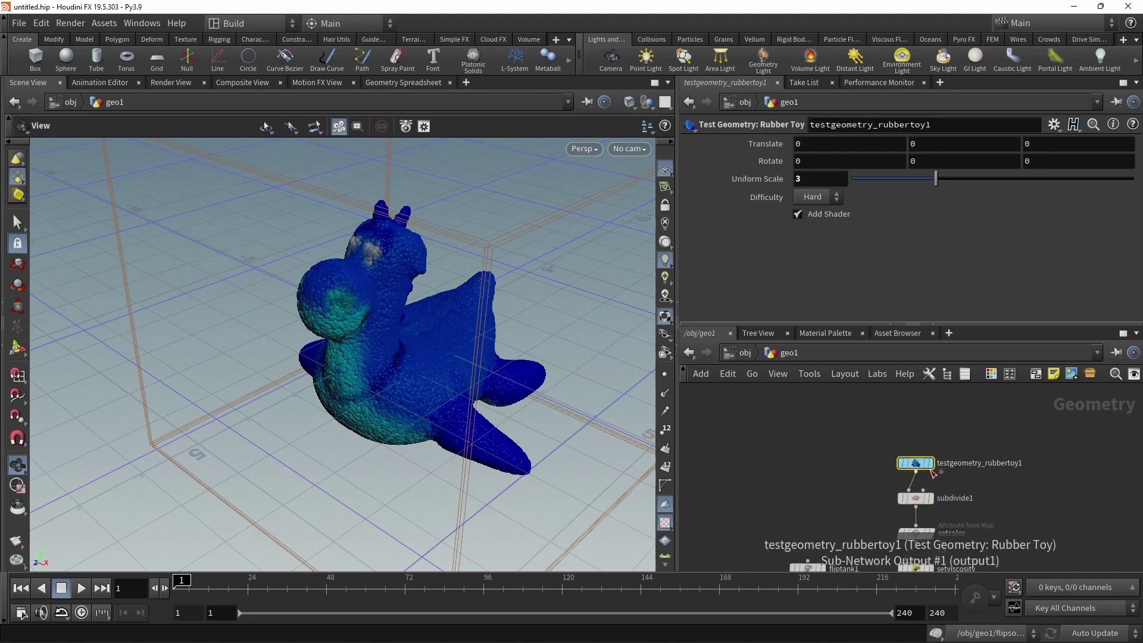
{"action": "left_click", "coordinate": [929, 463]}
{"action": "scroll", "coordinate": [982, 495], "scroll_direction": "up", "scroll_amount": 2}
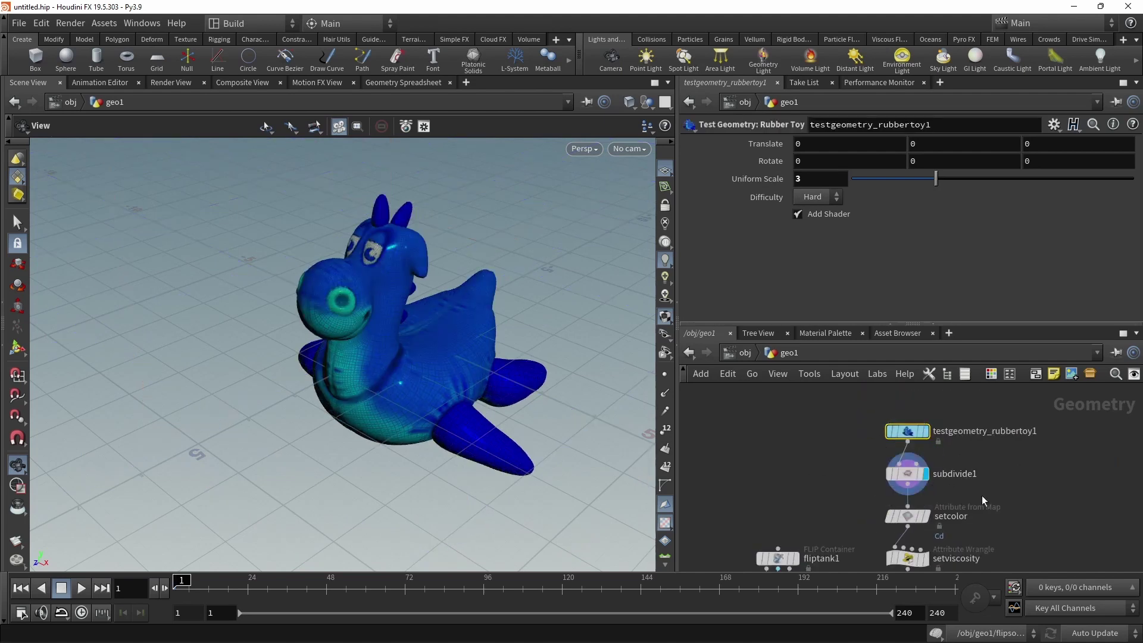
{"action": "scroll", "coordinate": [980, 495], "scroll_direction": "up", "scroll_amount": 2}
Inspect the setcolor texture path and the setviscosity wrangle's height-based code.
{"action": "left_click", "coordinate": [932, 473]}
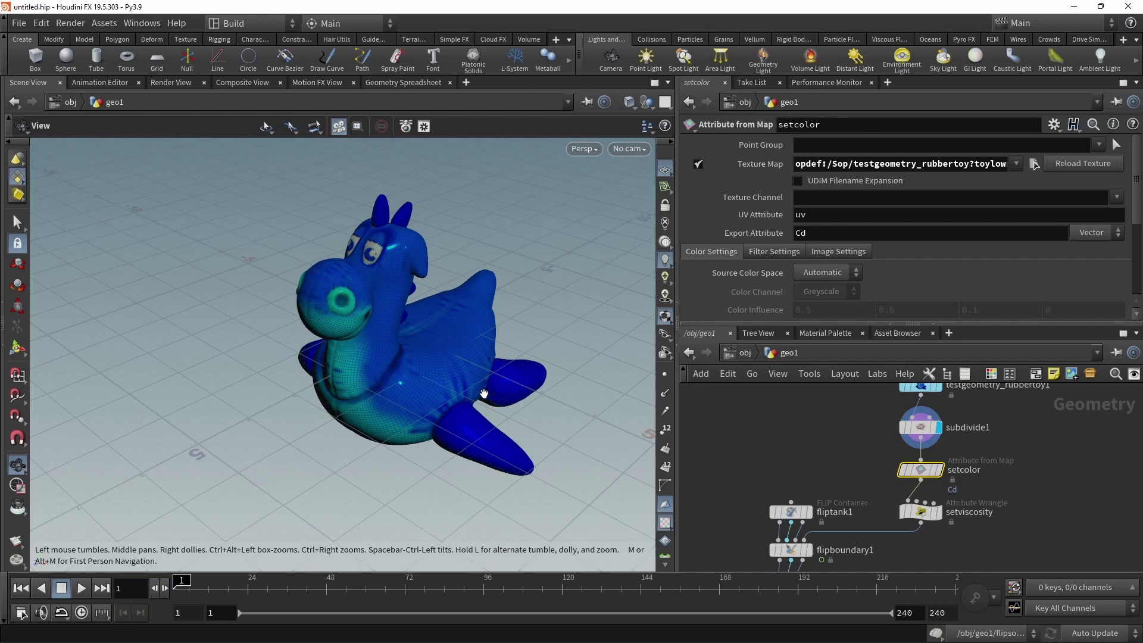
{"action": "left_click", "coordinate": [880, 163]}
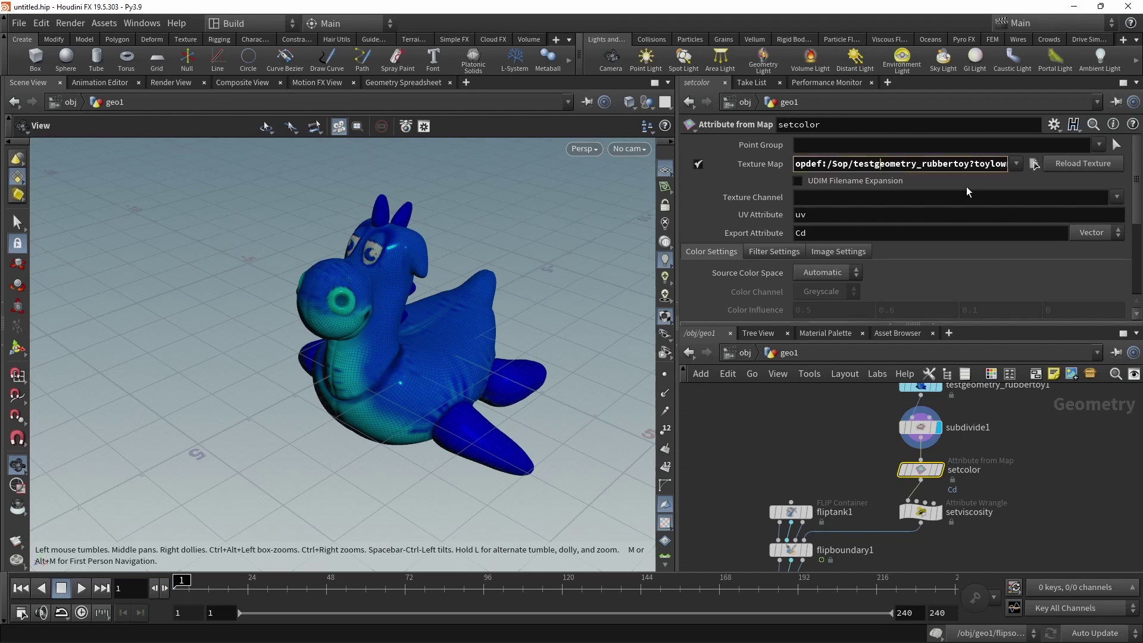
{"action": "key", "text": "End"}
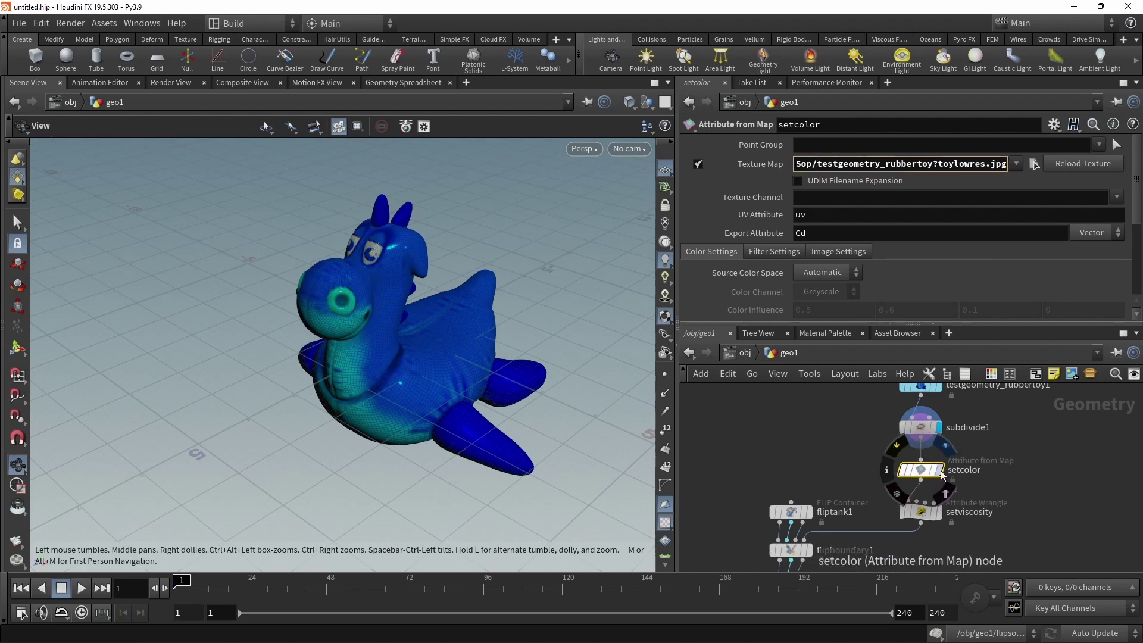
{"action": "middle_click_drag", "start_coordinate": [941, 471], "coordinate": [929, 408]}
{"action": "left_click", "coordinate": [903, 451]}
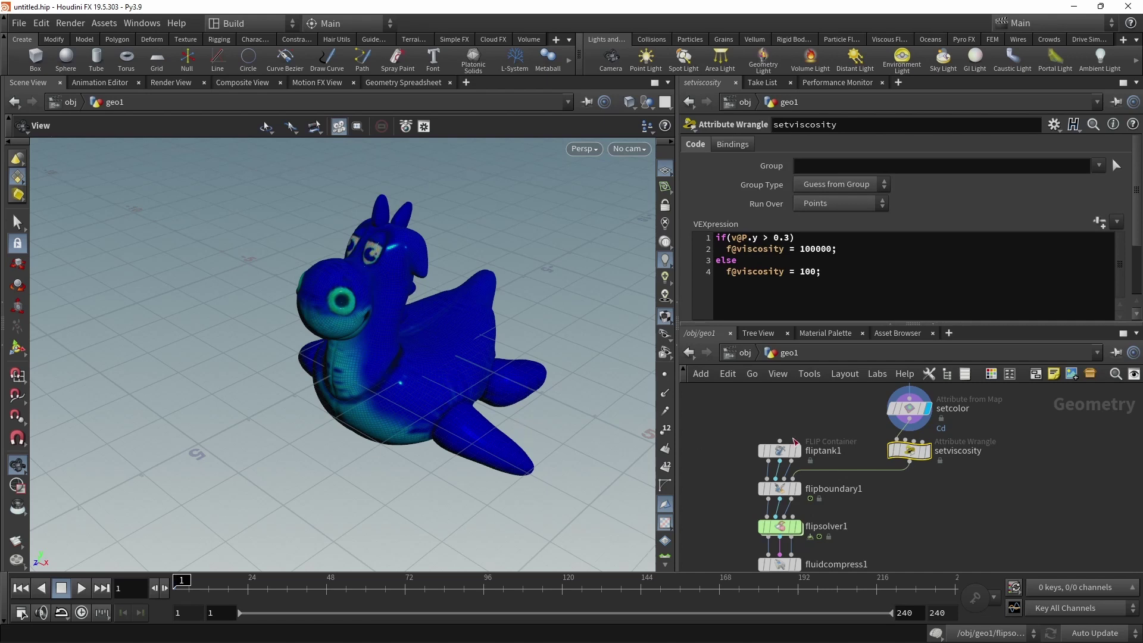
Check flipboundary1, then show fliptank1's settings: separation 0.06, grid scale 2, 10×10×10 domain.
{"action": "middle_click_drag", "start_coordinate": [983, 531], "coordinate": [1046, 518]}
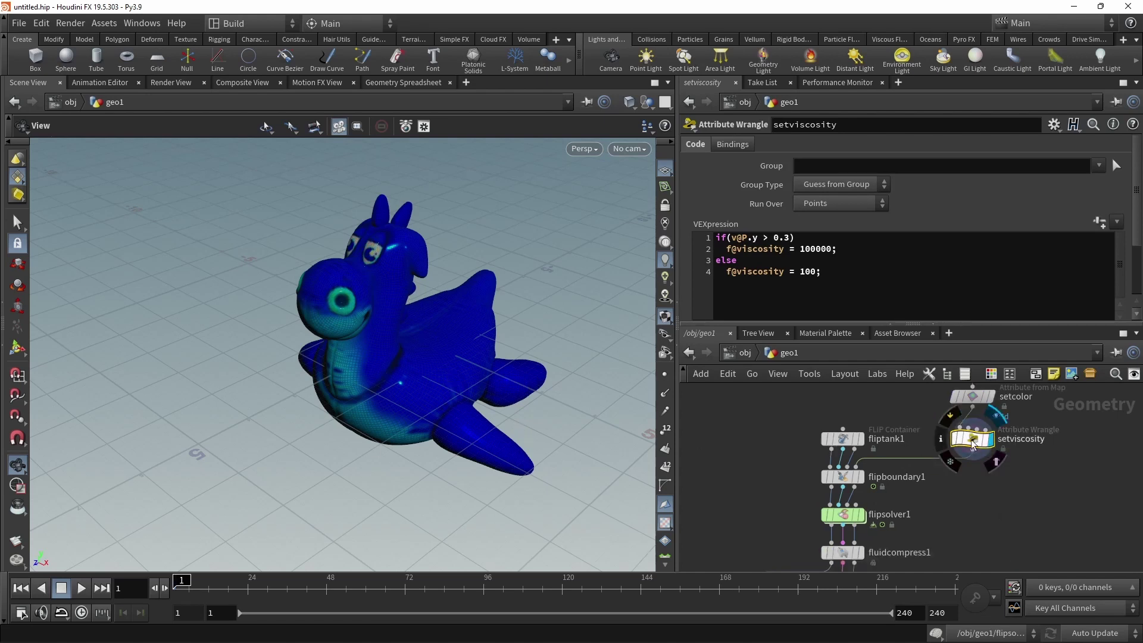
{"action": "left_click", "coordinate": [842, 476]}
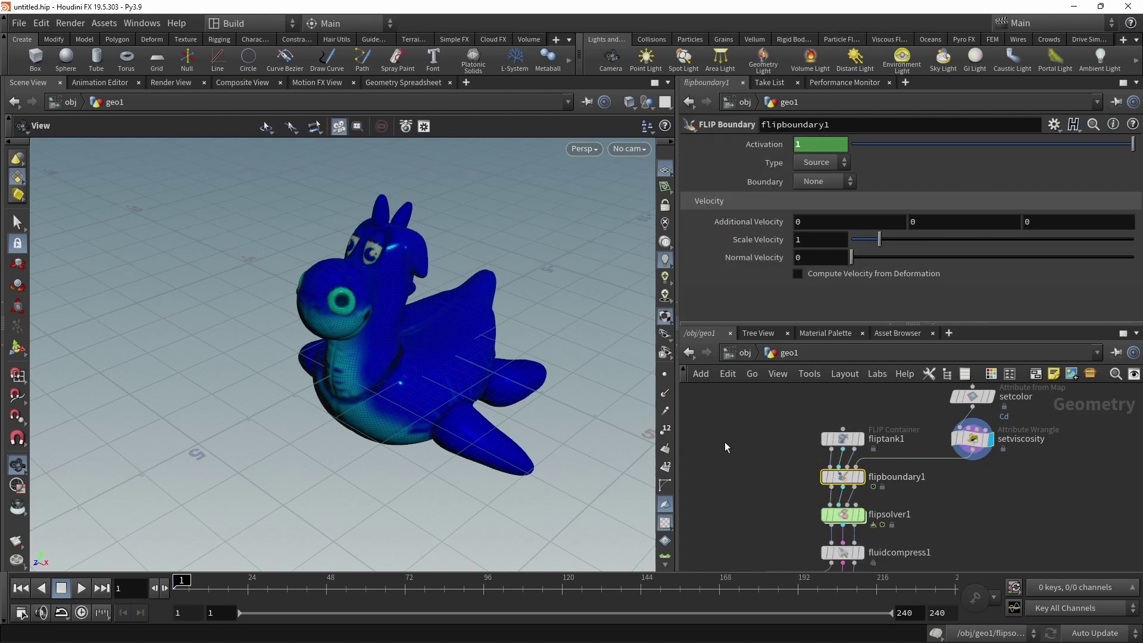
{"action": "key", "text": "Tab"}
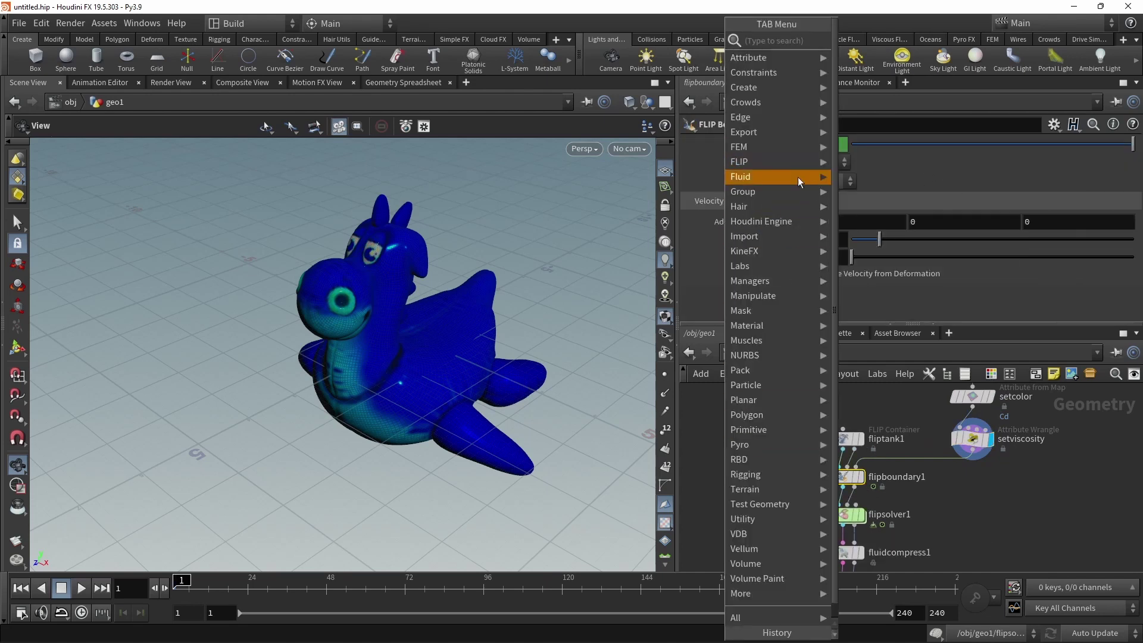
{"action": "mouse_move", "coordinate": [774, 162]}
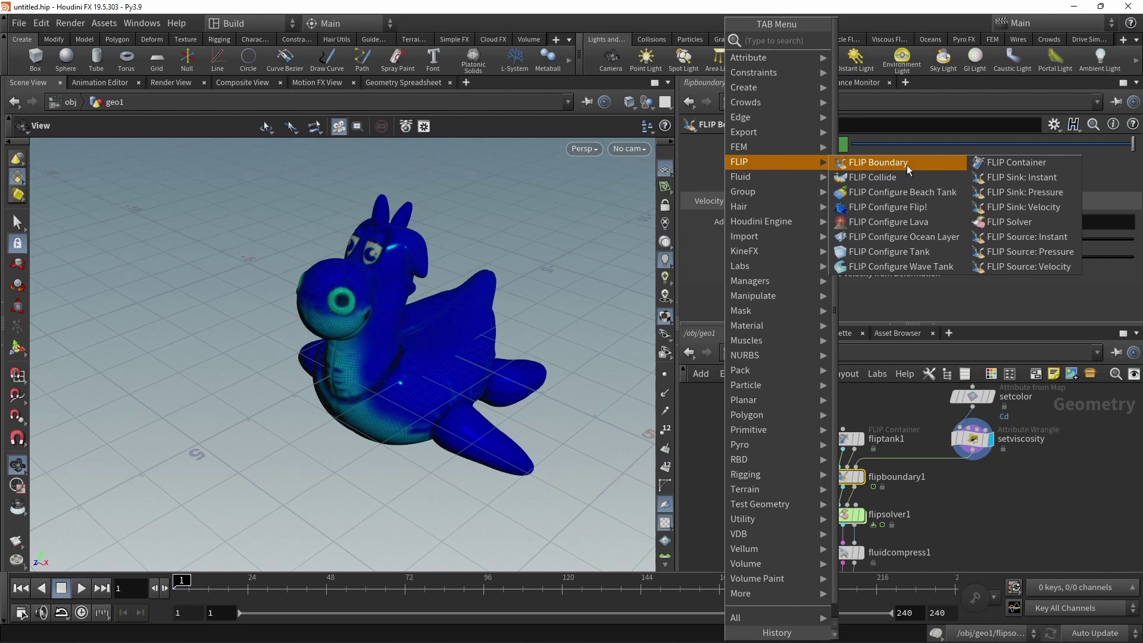
{"action": "key", "text": "Escape"}
{"action": "left_click", "coordinate": [878, 447]}
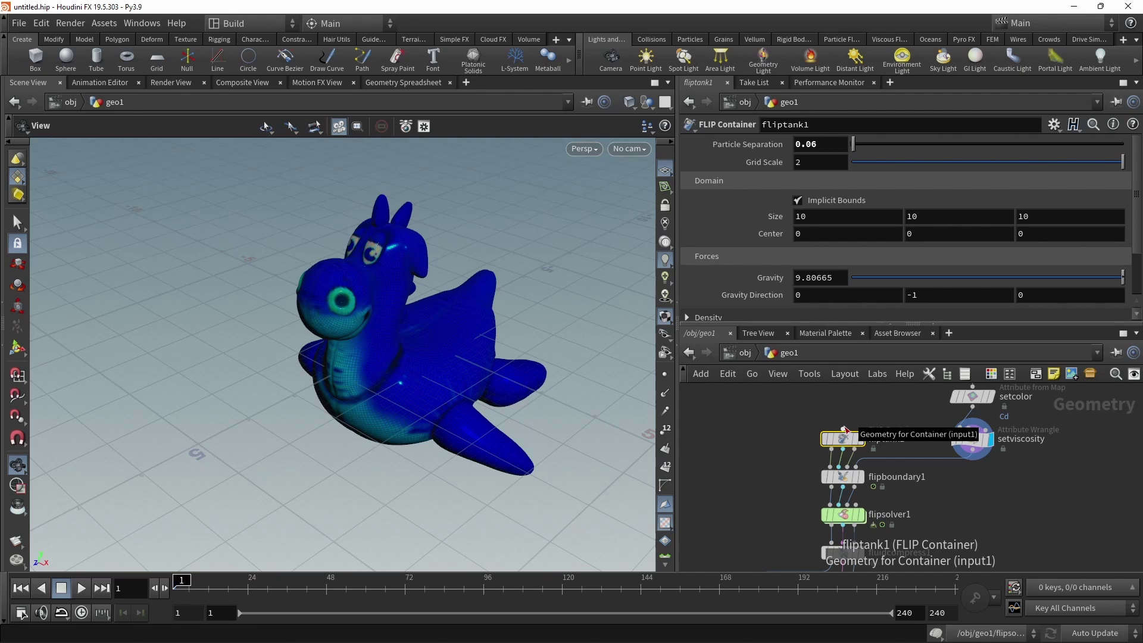
Set fliptank1's domain size to 20 × 20 × 20.
{"action": "left_click", "coordinate": [818, 217]}
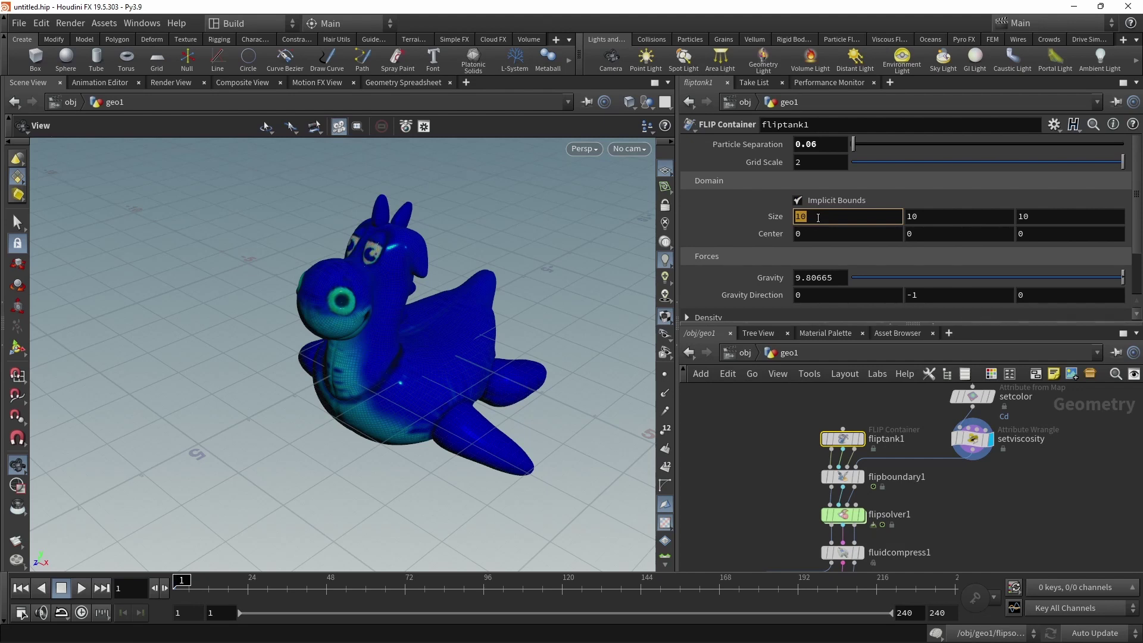
{"action": "type", "text": "20"}
{"action": "key", "text": "Tab"}
{"action": "type", "text": "20"}
{"action": "key", "text": "Tab"}
{"action": "type", "text": "20"}
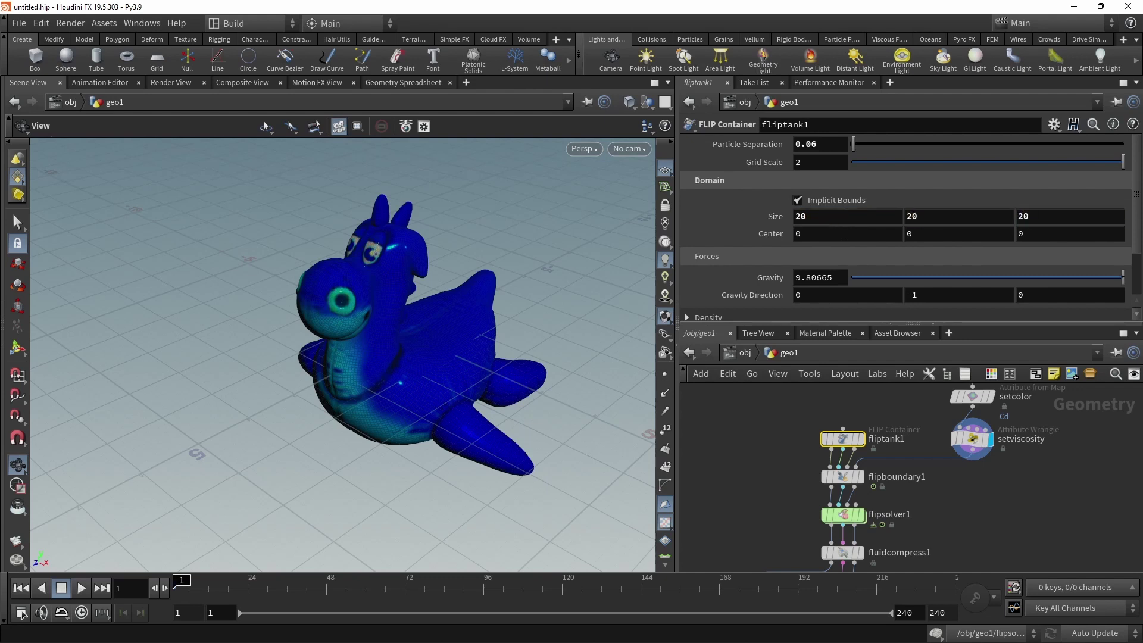
{"action": "scroll", "coordinate": [901, 214], "scroll_direction": "down", "scroll_amount": 3}
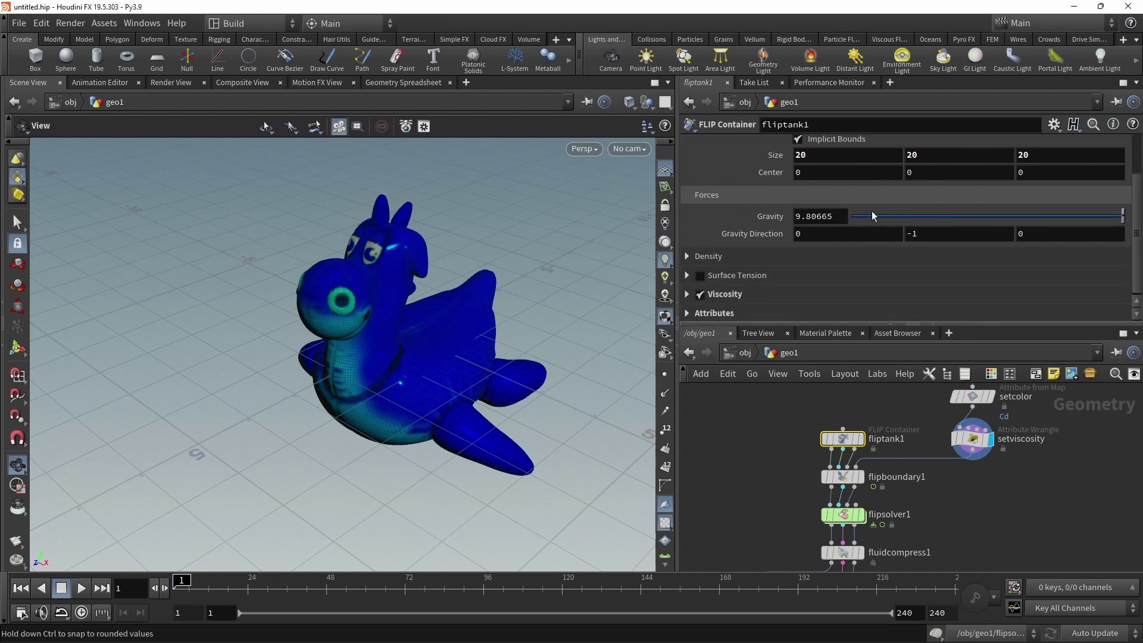
Review Density, Surface Tension and Viscosity sections, then open Attributes showing the Cd point attribute.
{"action": "left_click", "coordinate": [685, 257]}
{"action": "scroll", "coordinate": [693, 259], "scroll_direction": "down", "scroll_amount": 2}
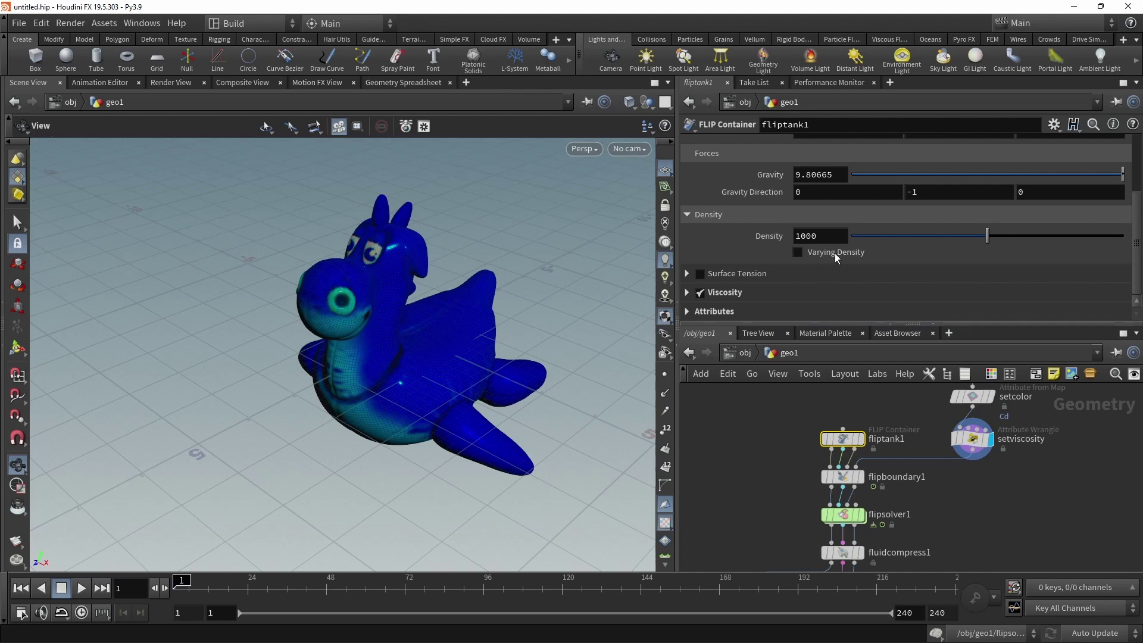
{"action": "mouse_move", "coordinate": [836, 257]}
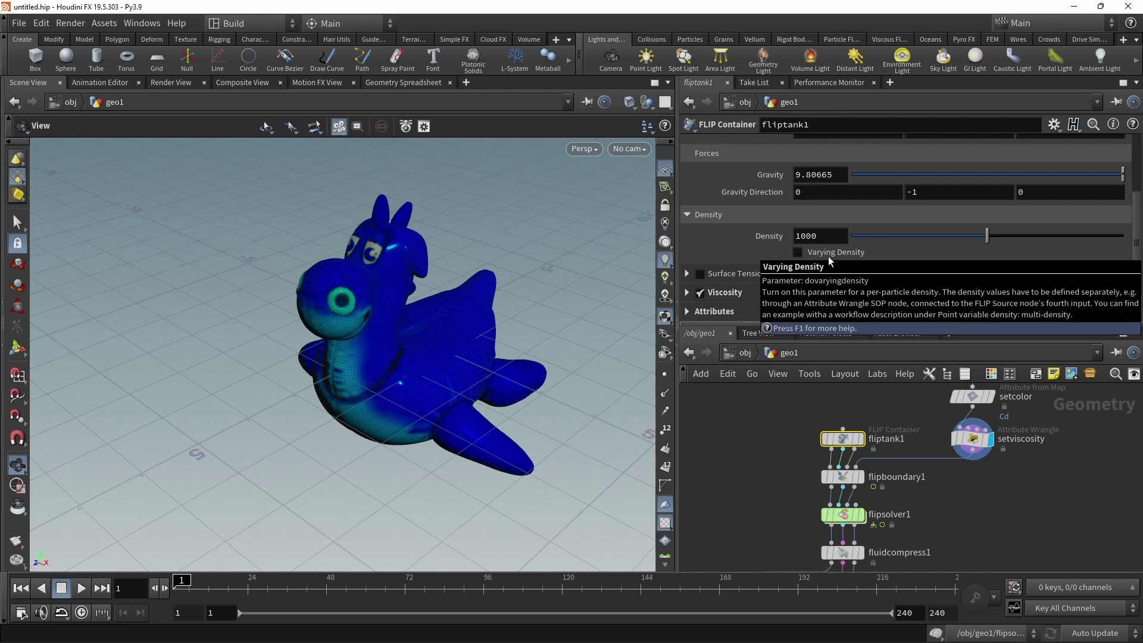
{"action": "left_click", "coordinate": [688, 215]}
{"action": "left_click", "coordinate": [686, 274]}
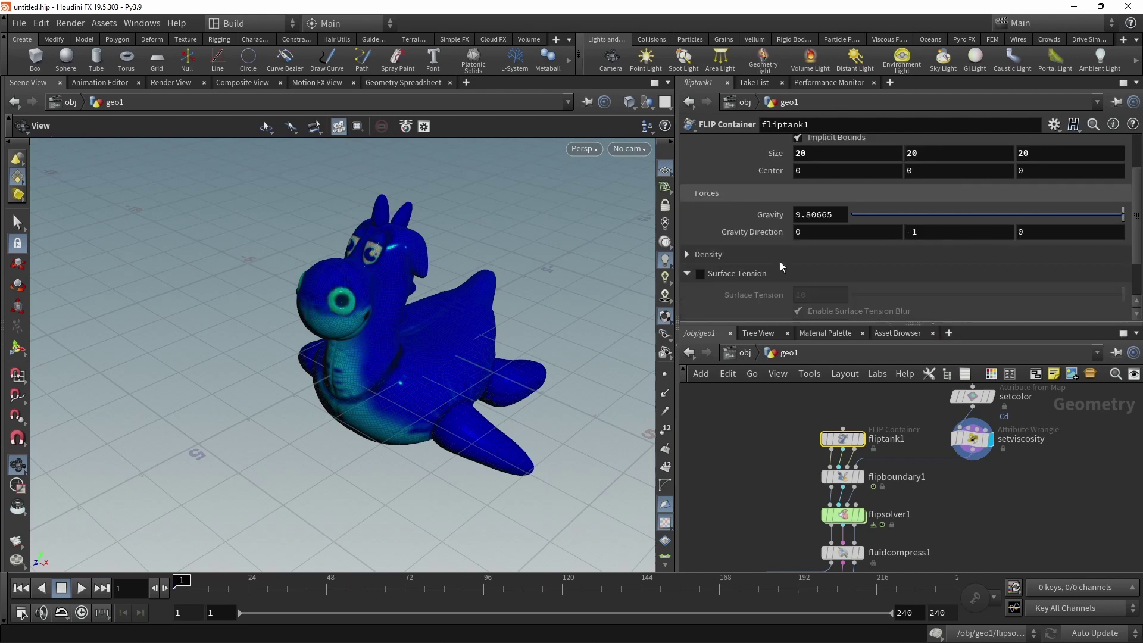
{"action": "scroll", "coordinate": [780, 262], "scroll_direction": "down", "scroll_amount": 2}
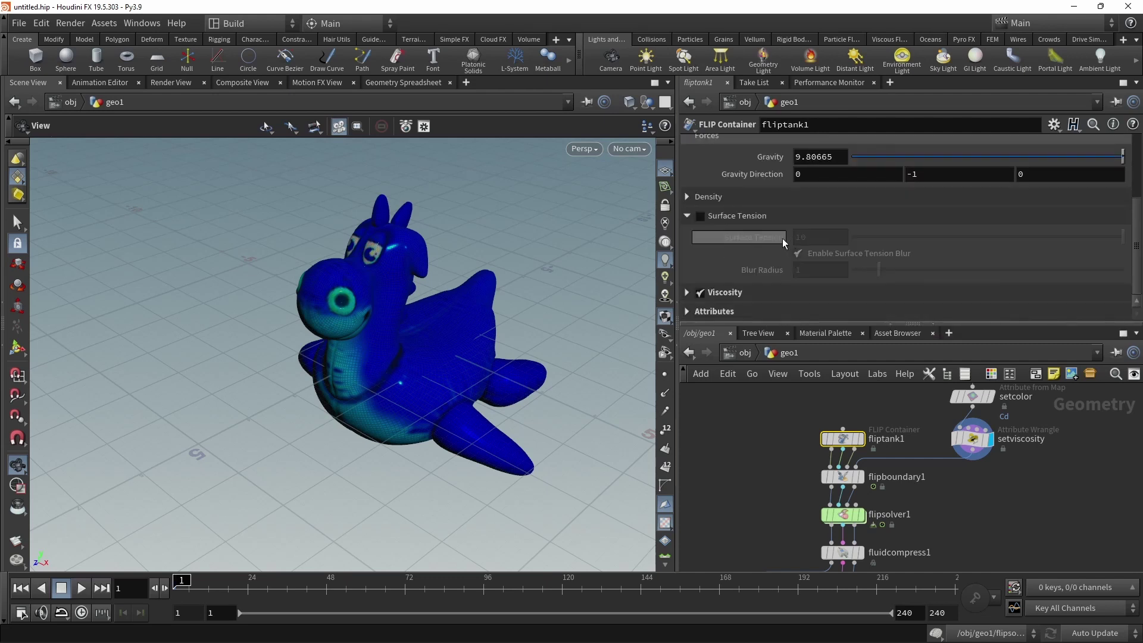
{"action": "left_click", "coordinate": [687, 215]}
{"action": "left_click", "coordinate": [686, 234]}
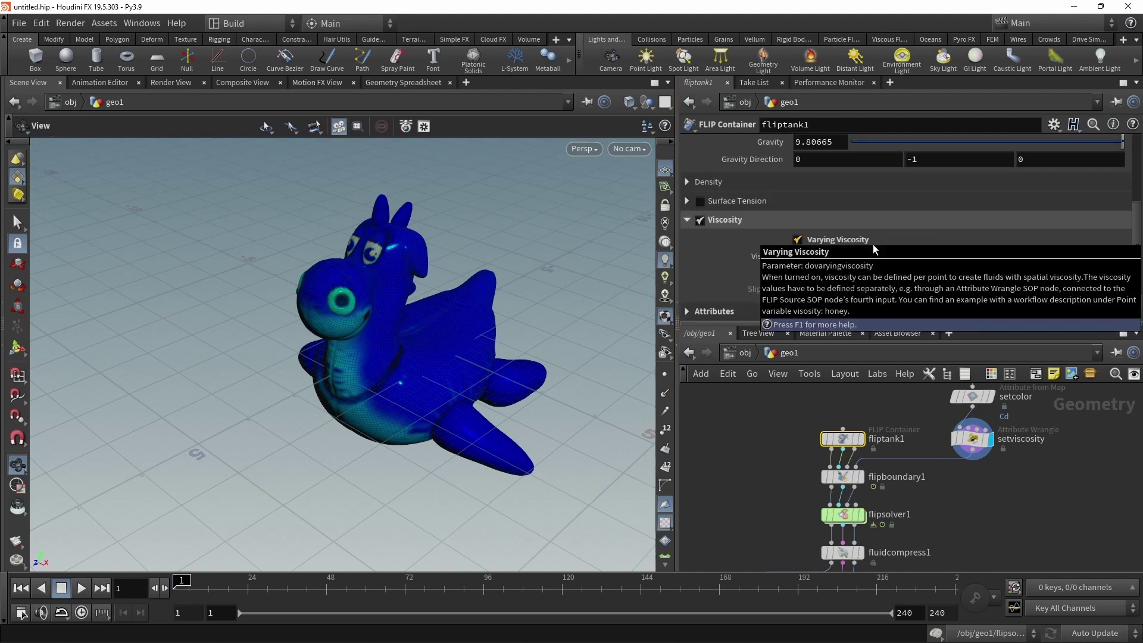
{"action": "left_click", "coordinate": [688, 311]}
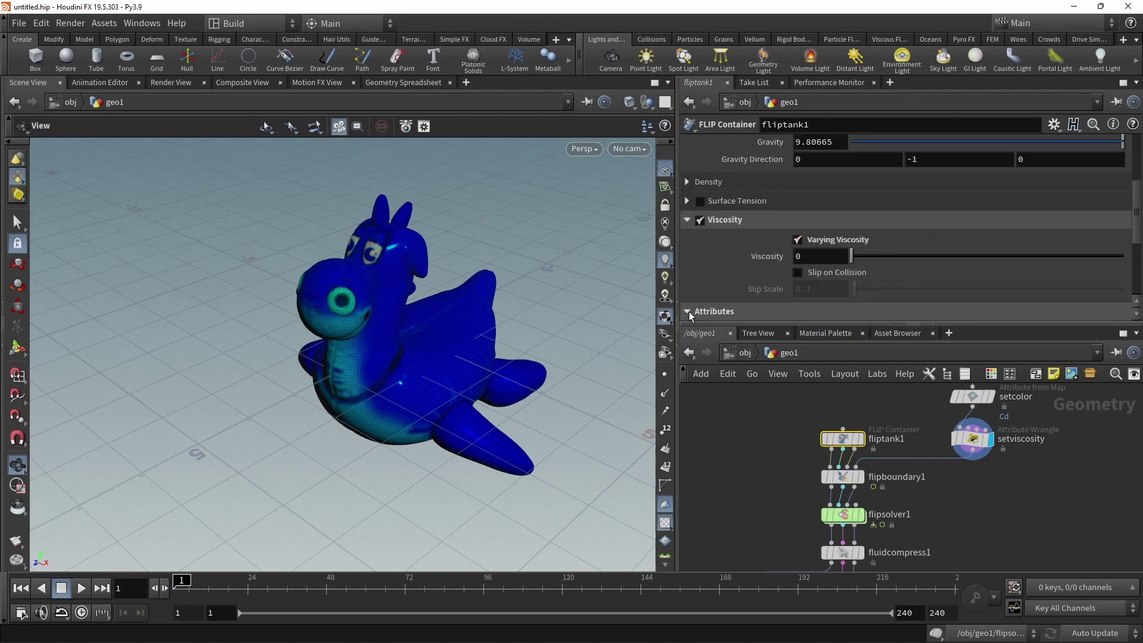
{"action": "scroll", "coordinate": [784, 269], "scroll_direction": "down", "scroll_amount": 5}
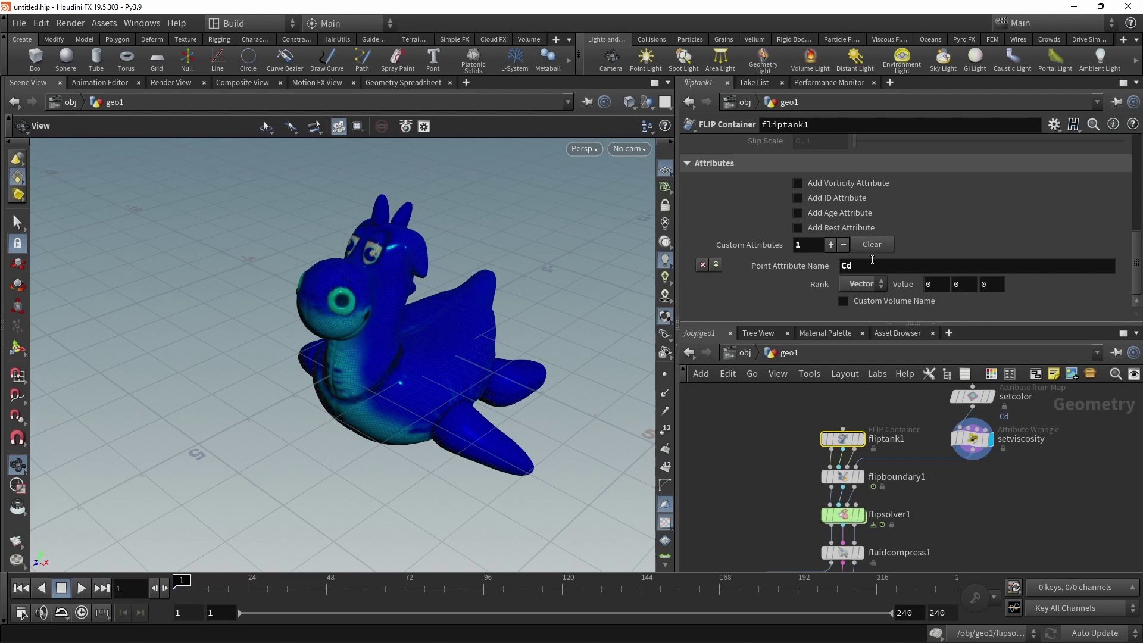
Display the empty fliptank1 container box and orbit to view it from above.
{"action": "left_click", "coordinate": [856, 440]}
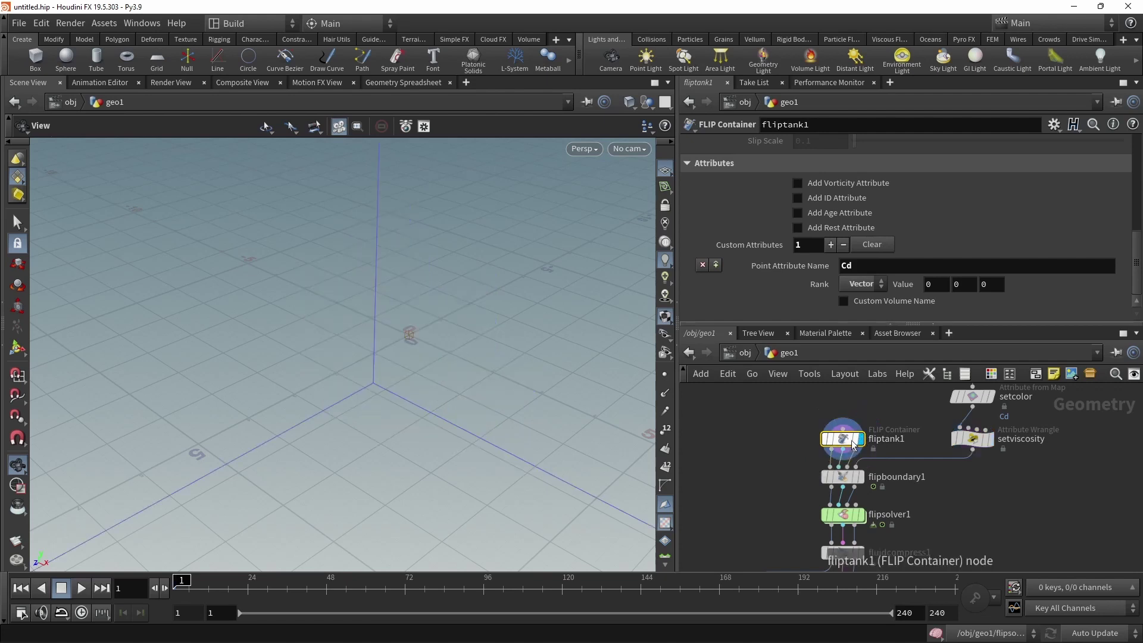
{"action": "left_click_drag", "start_coordinate": [416, 319], "coordinate": [284, 360]}
{"action": "scroll", "coordinate": [383, 401], "scroll_direction": "up", "scroll_amount": 5}
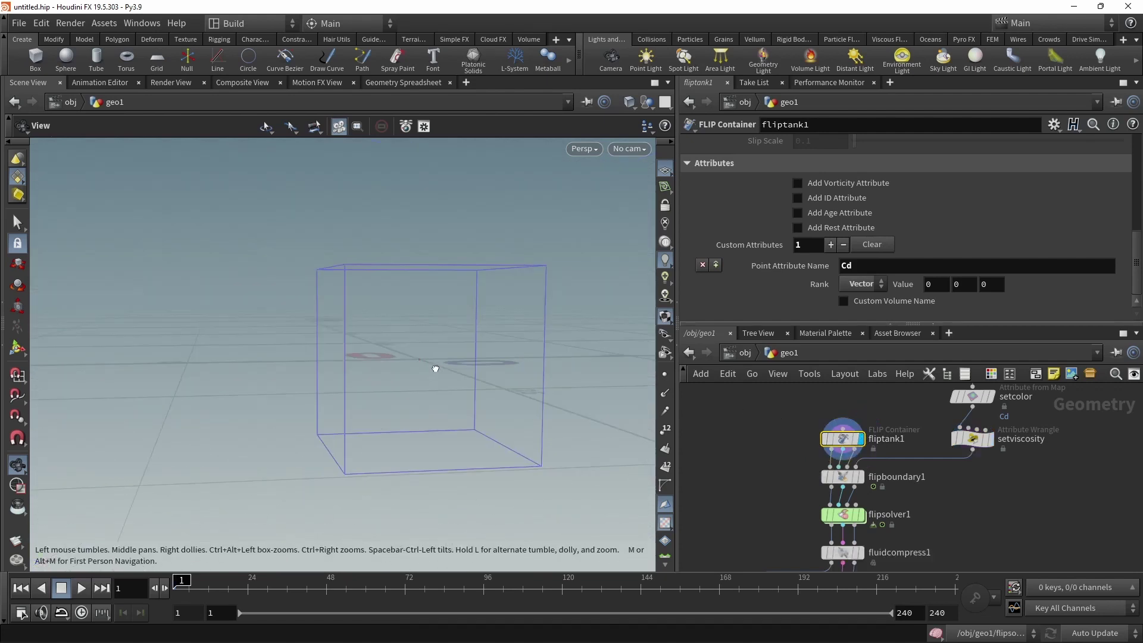
{"action": "left_click_drag", "start_coordinate": [435, 369], "coordinate": [582, 477]}
Display flipboundary1's toy source, confirming Activation $F==1 and Type Source.
{"action": "left_click", "coordinate": [863, 479]}
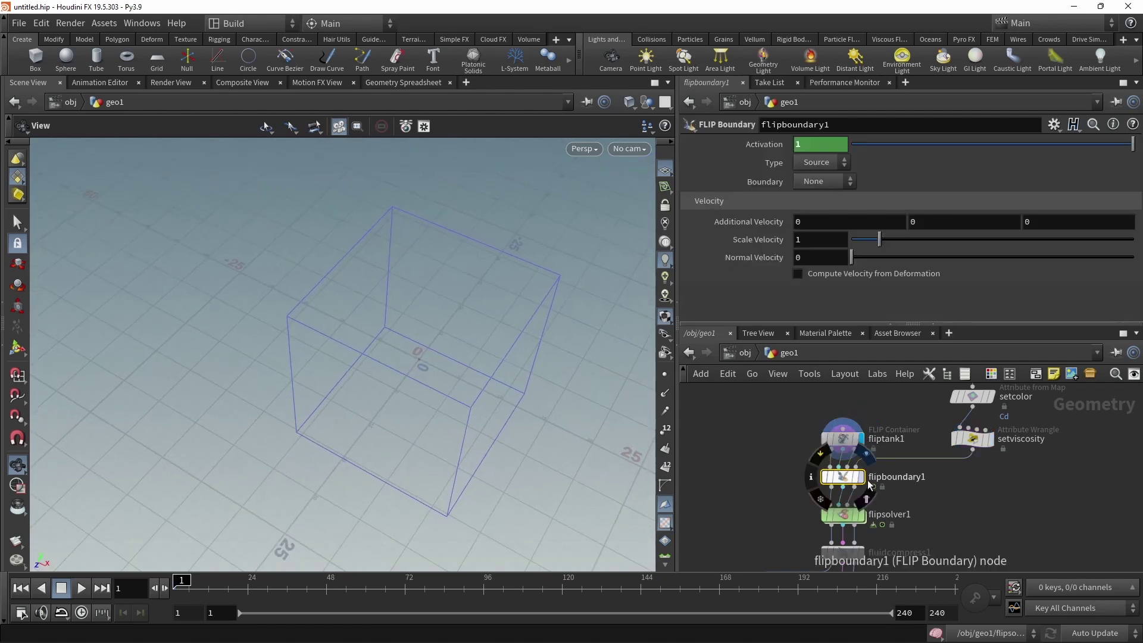
{"action": "left_click", "coordinate": [862, 476]}
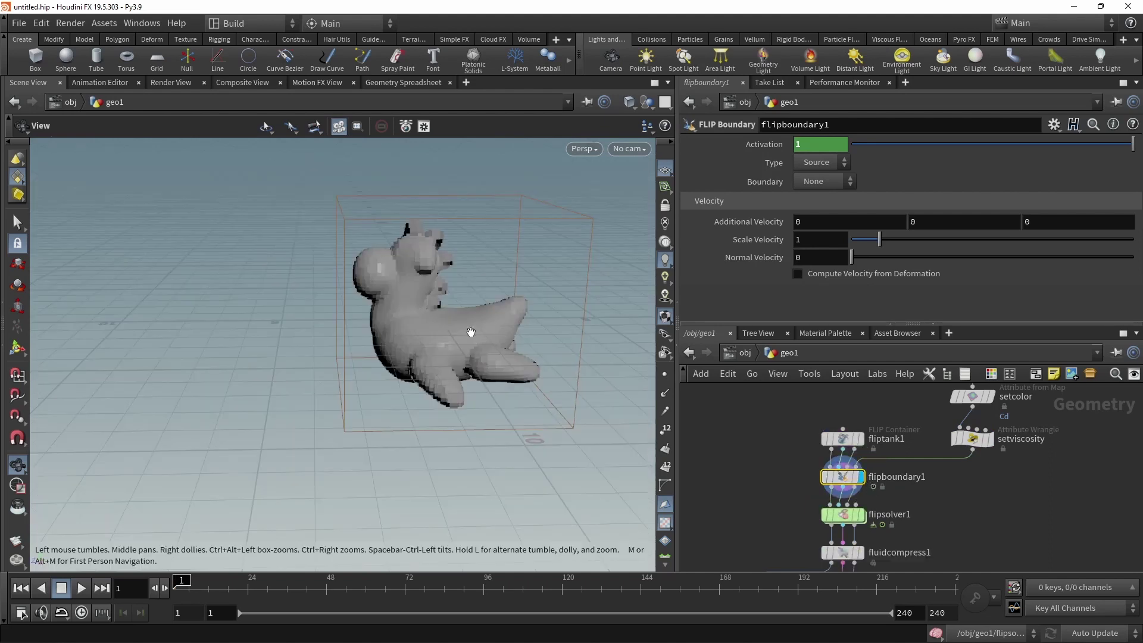
{"action": "left_click_drag", "start_coordinate": [408, 339], "coordinate": [482, 345]}
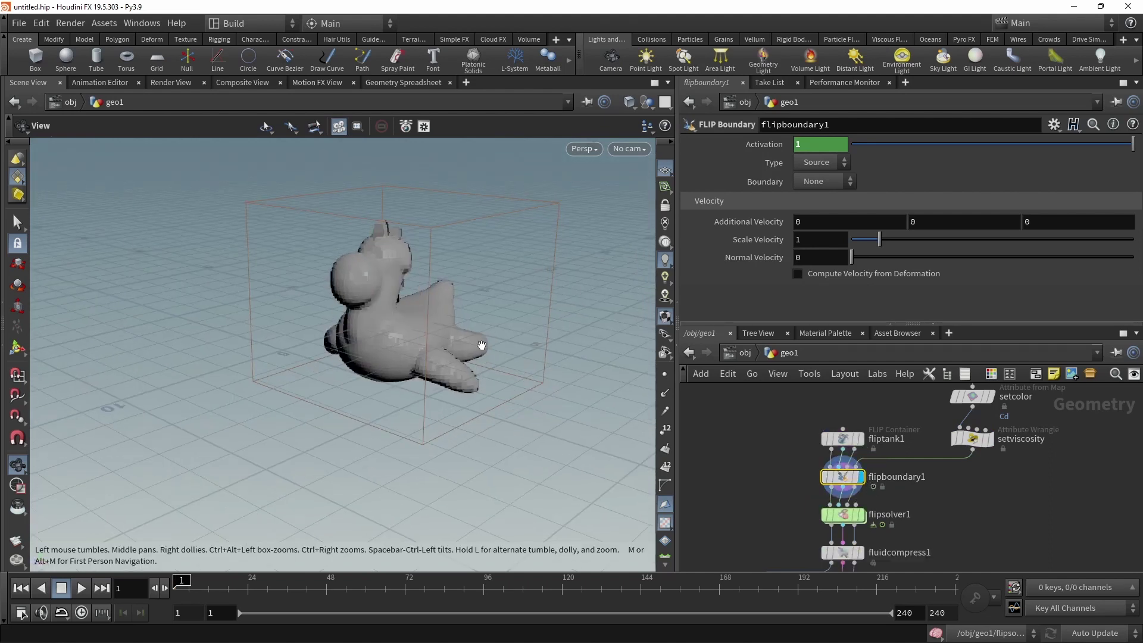
{"action": "left_click", "coordinate": [773, 146]}
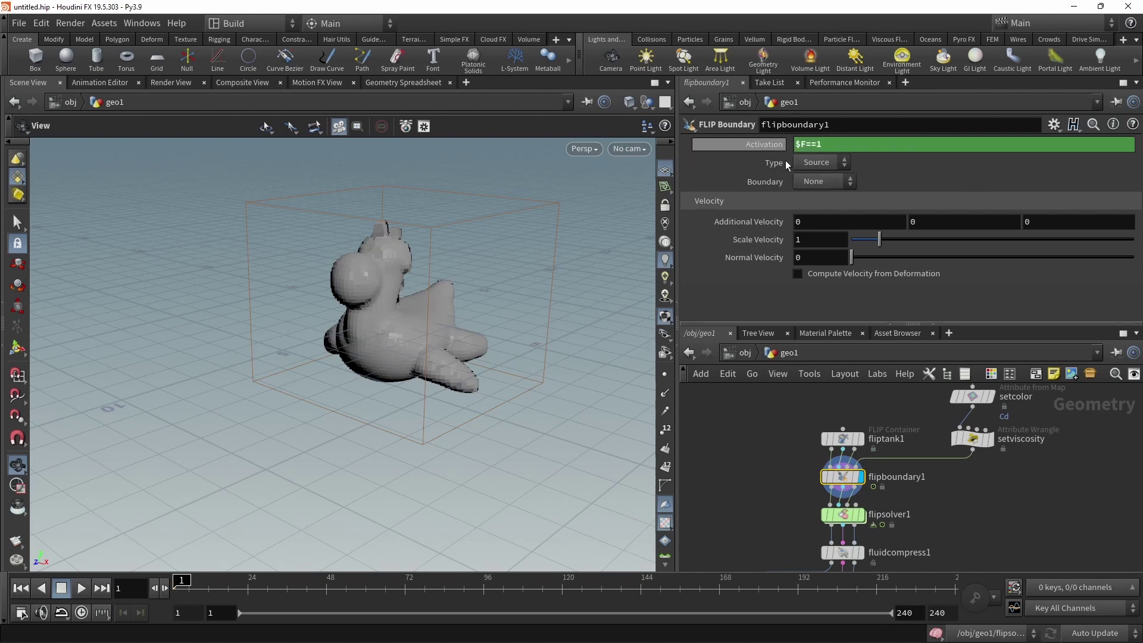
{"action": "left_click", "coordinate": [828, 168]}
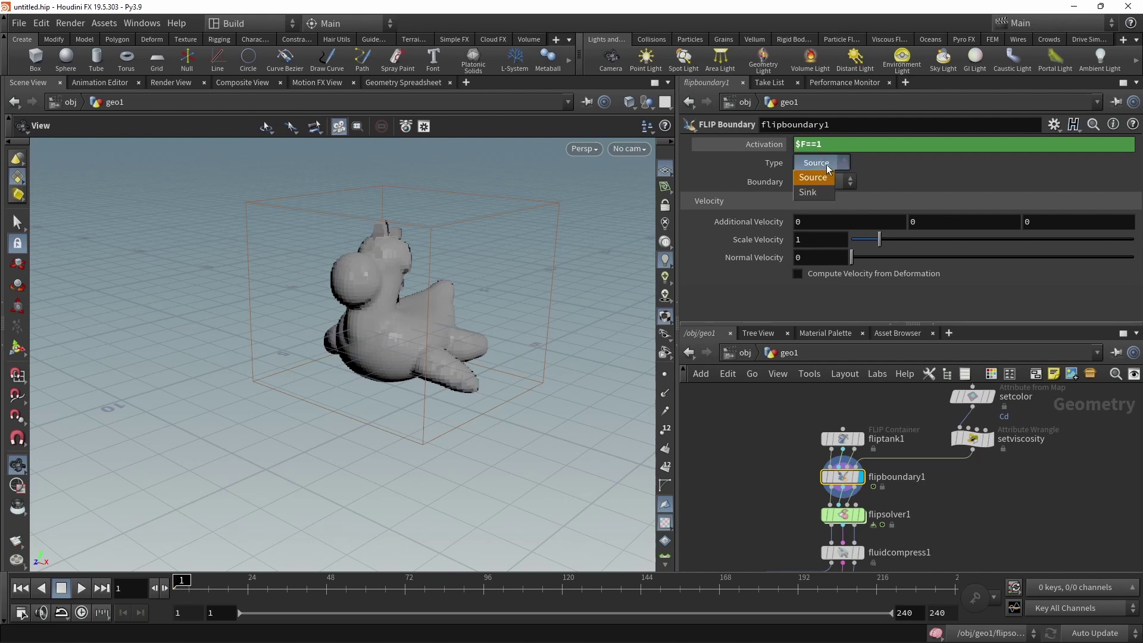
{"action": "left_click", "coordinate": [867, 182]}
Display the flipsolver1 fluid output and rearrange the nodes below it.
{"action": "left_click", "coordinate": [842, 514]}
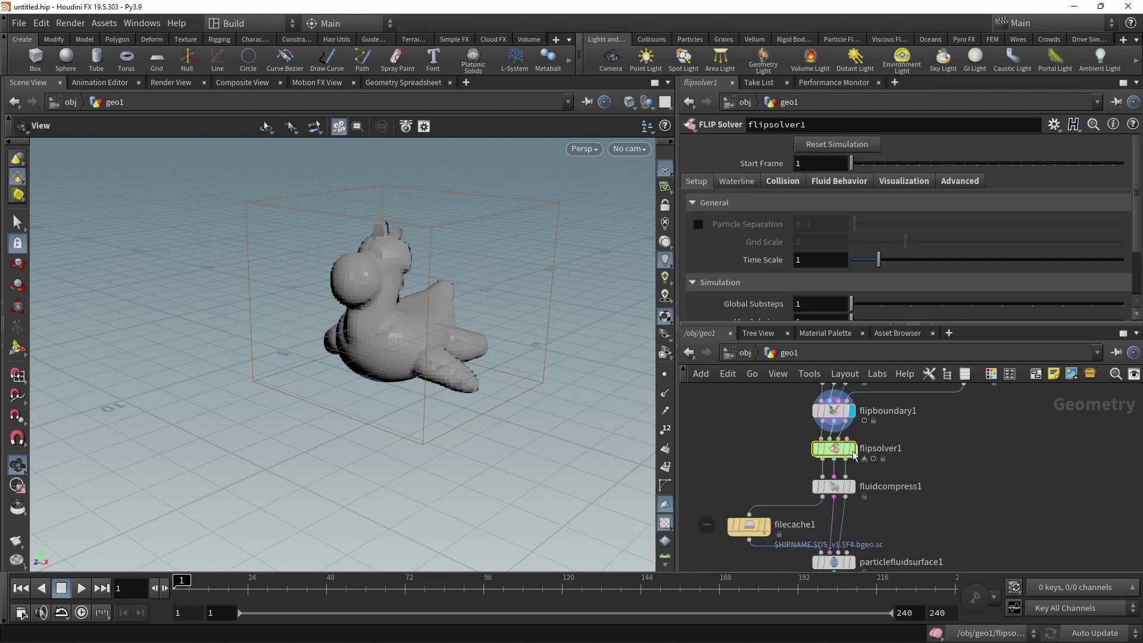
{"action": "left_click", "coordinate": [852, 447]}
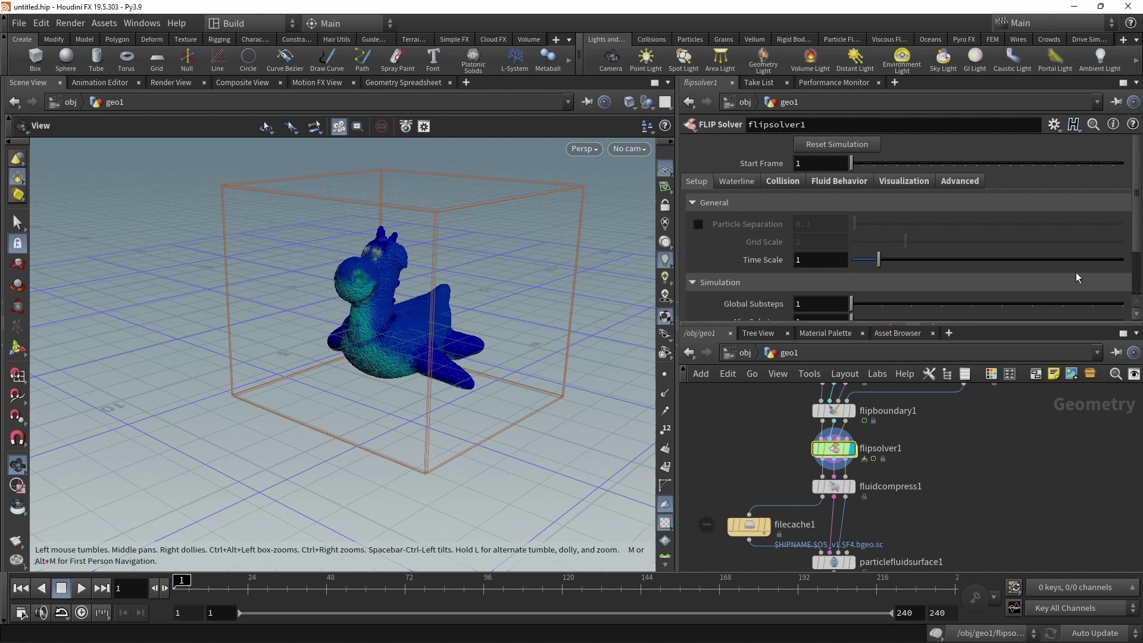
{"action": "scroll", "coordinate": [863, 476], "scroll_direction": "down", "scroll_amount": 2}
{"action": "left_click_drag", "start_coordinate": [779, 479], "coordinate": [943, 551]}
{"action": "left_click_drag", "start_coordinate": [867, 470], "coordinate": [864, 536]}
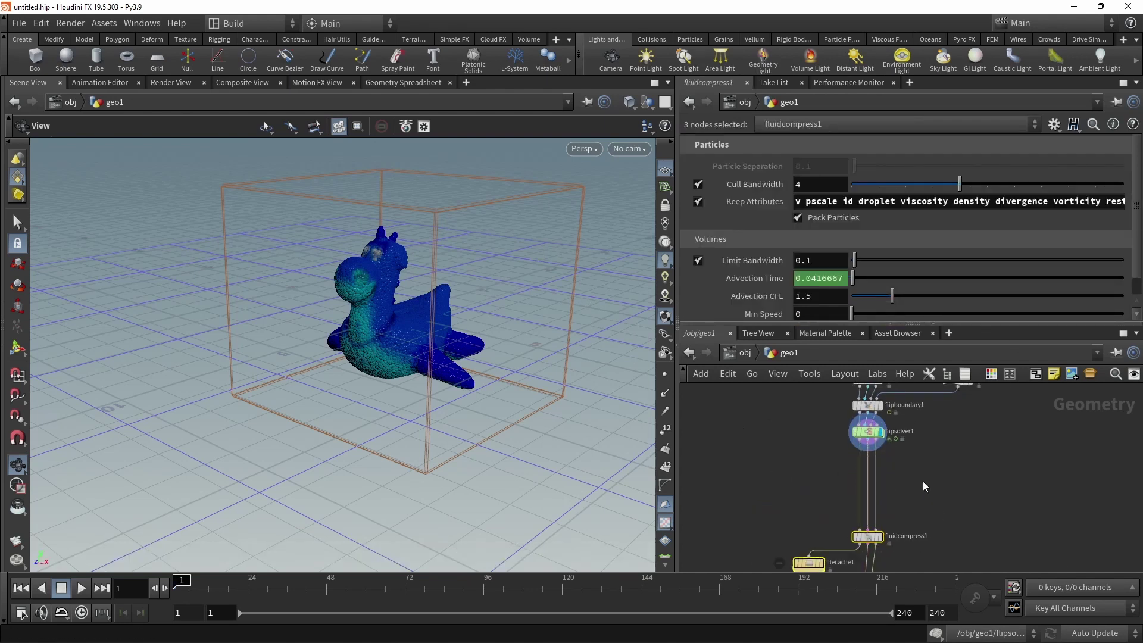
{"action": "middle_click_drag", "start_coordinate": [922, 481], "coordinate": [916, 553]}
{"action": "middle_click_drag", "start_coordinate": [962, 502], "coordinate": [939, 537]}
{"action": "left_click", "coordinate": [939, 537]}
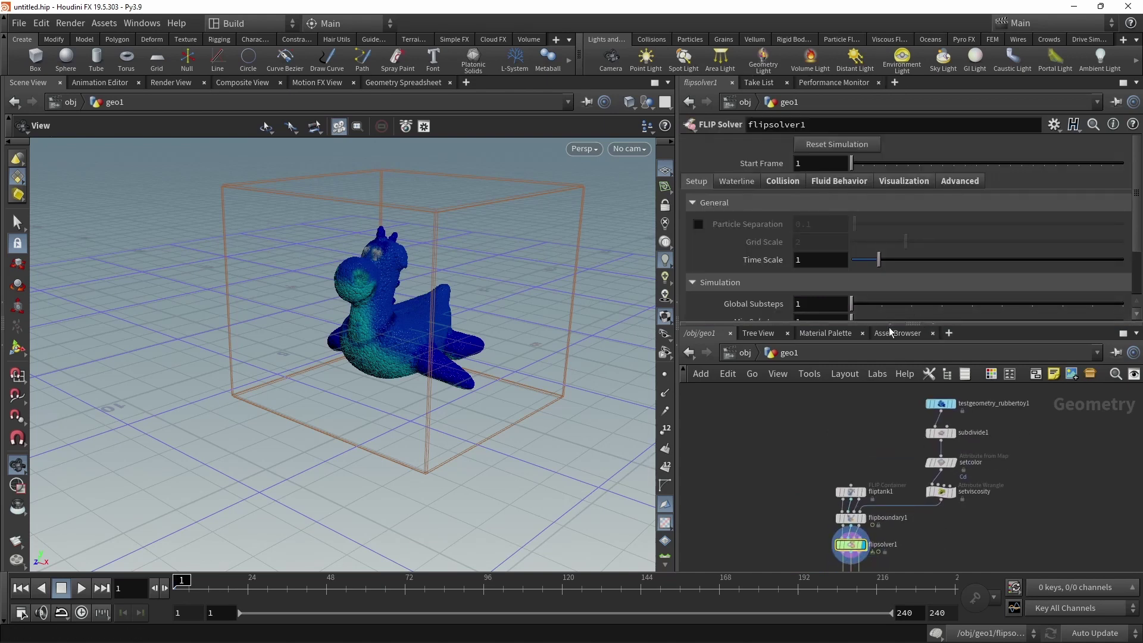
Raise flipsolver1's Cache Memory from 5000 to 65000 MB.
{"action": "left_click_drag", "start_coordinate": [890, 327], "coordinate": [890, 399]}
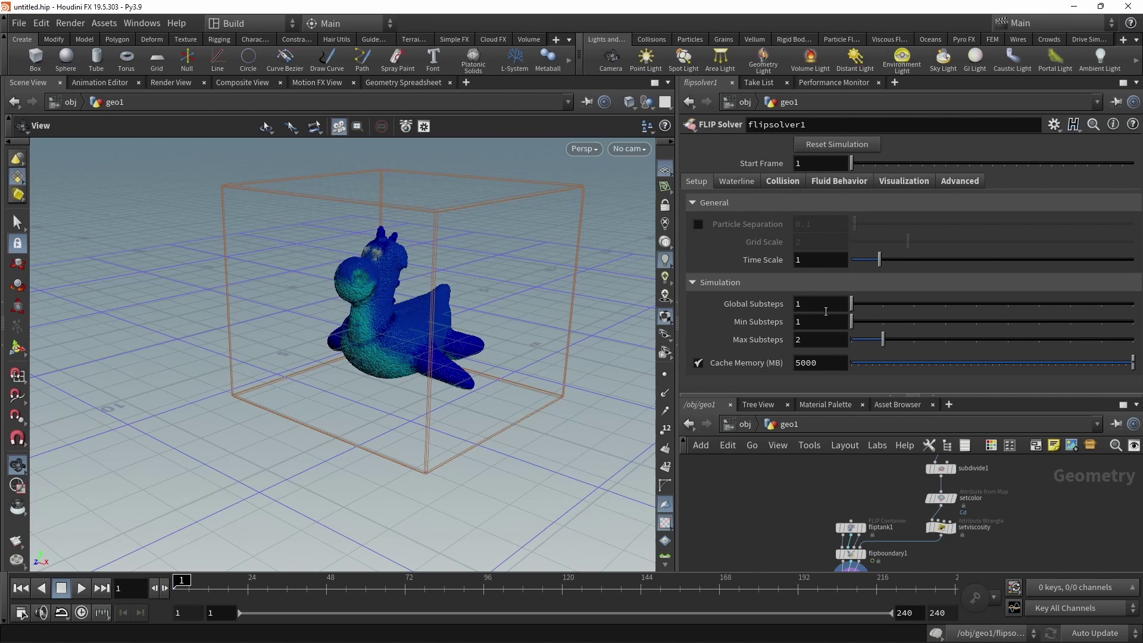
{"action": "left_click", "coordinate": [799, 371]}
{"action": "type", "text": "6"}
{"action": "key", "text": "Return"}
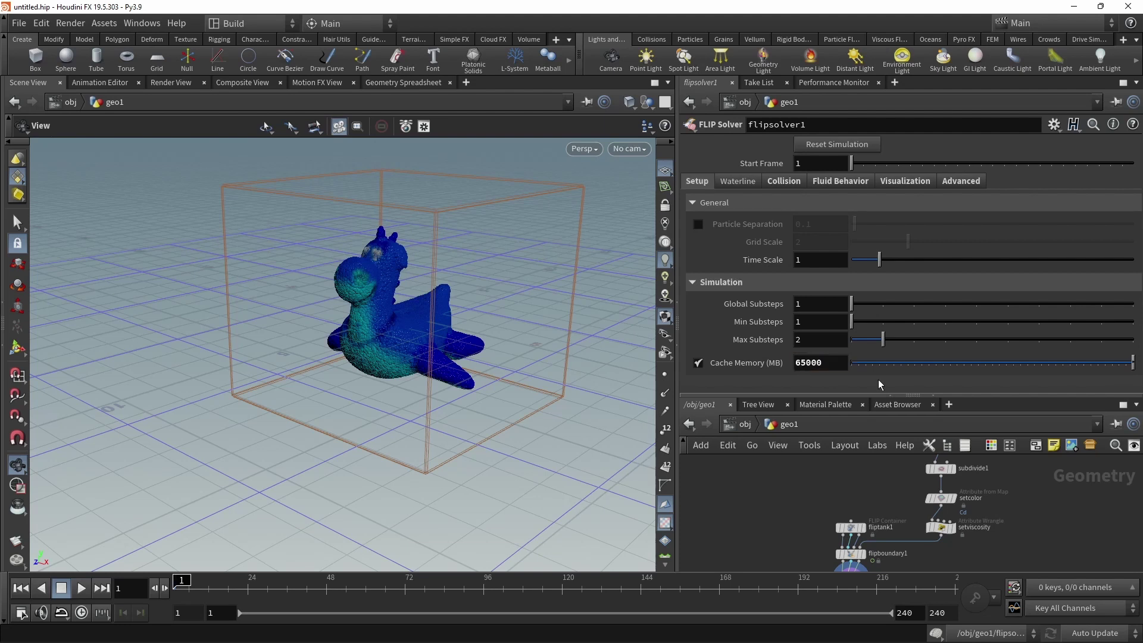
Review the solver's Waterline and Collision tabs, showing the Ground Plane at -2.
{"action": "left_click", "coordinate": [740, 180]}
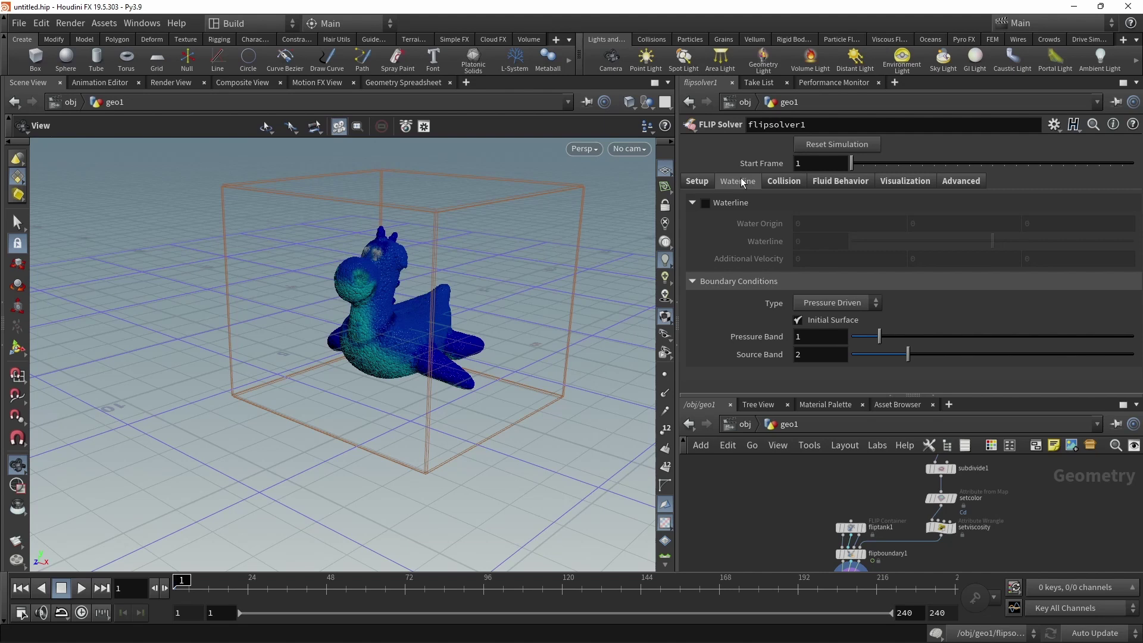
{"action": "left_click", "coordinate": [785, 182]}
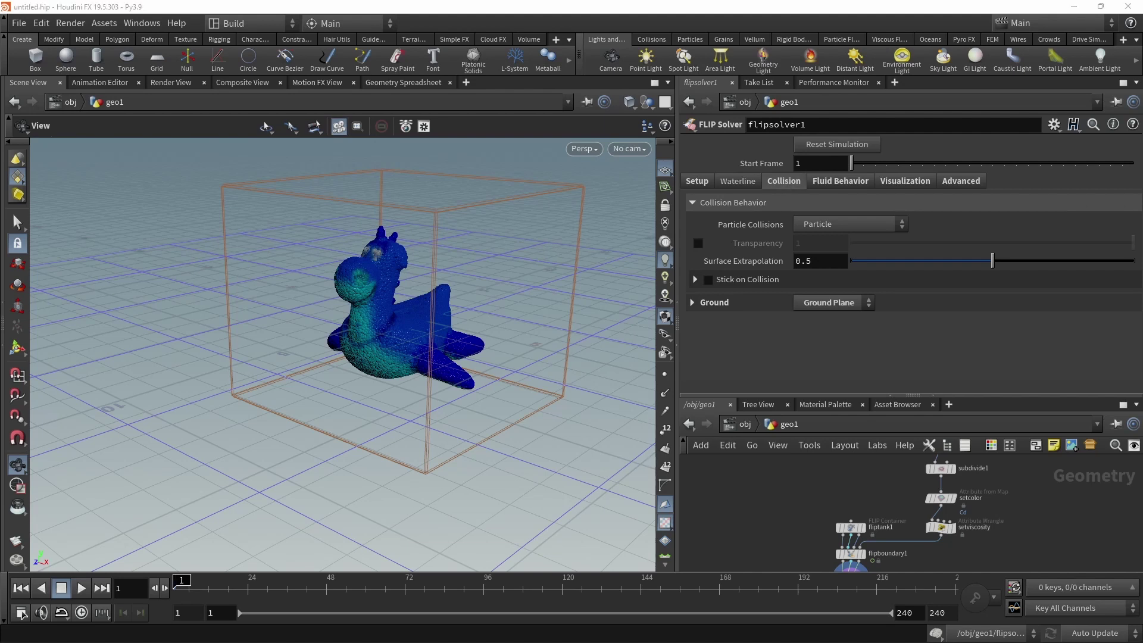
{"action": "left_click", "coordinate": [732, 345]}
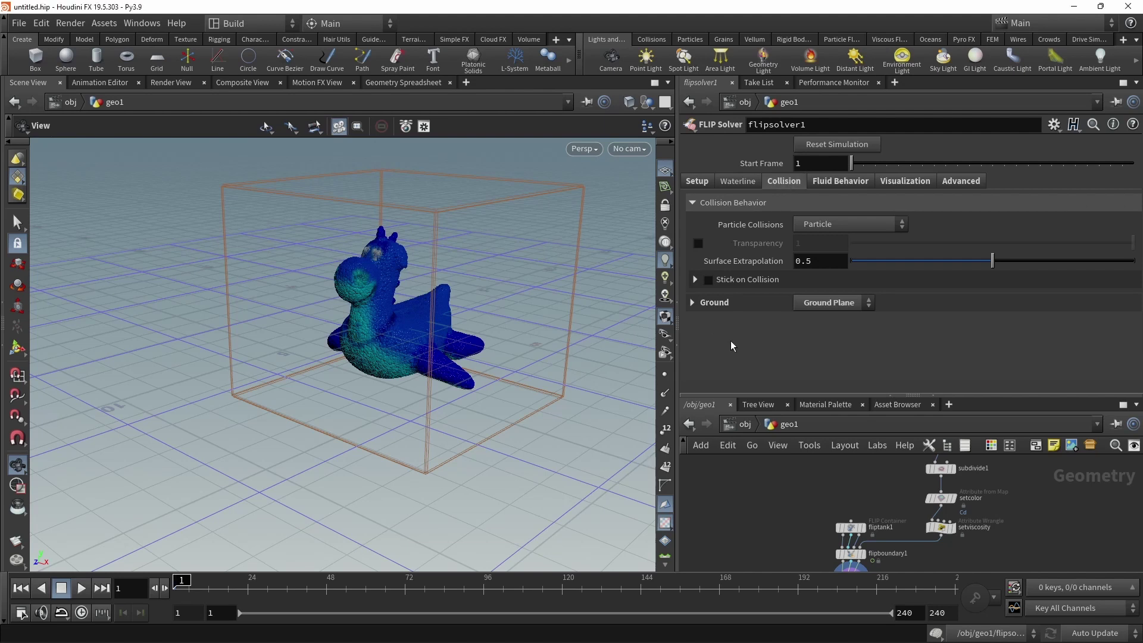
{"action": "left_click", "coordinate": [691, 303]}
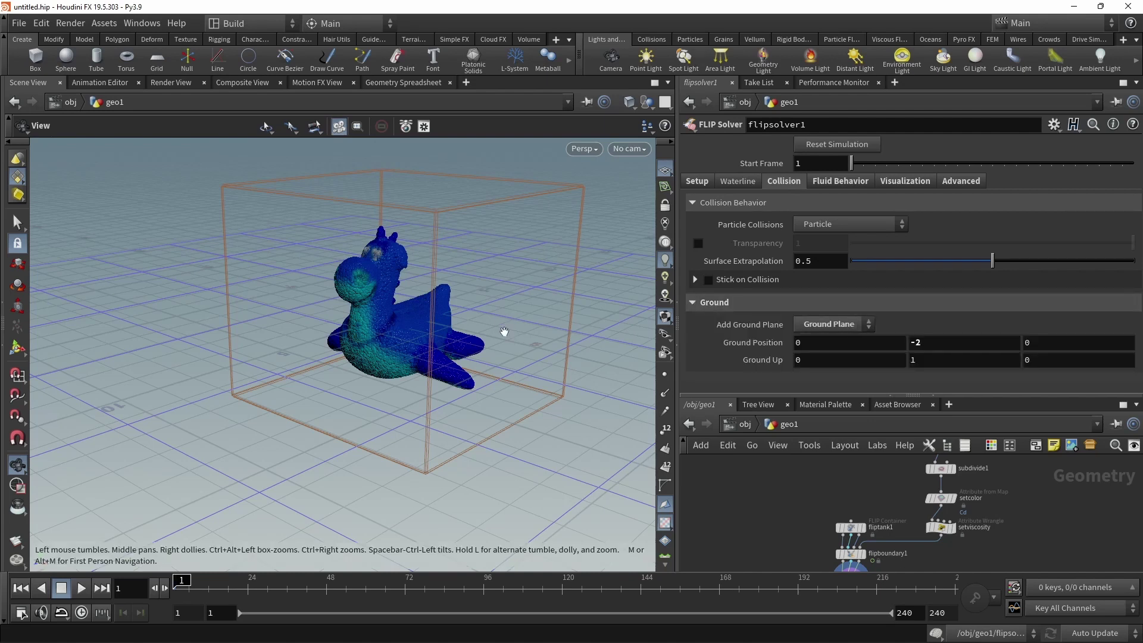
Play the simulation to frame 29 and orbit to see the toy's puddle.
{"action": "right_click_drag", "start_coordinate": [504, 332], "coordinate": [429, 358]}
{"action": "left_click_drag", "start_coordinate": [429, 357], "coordinate": [295, 526]}
{"action": "key", "text": "Up"}
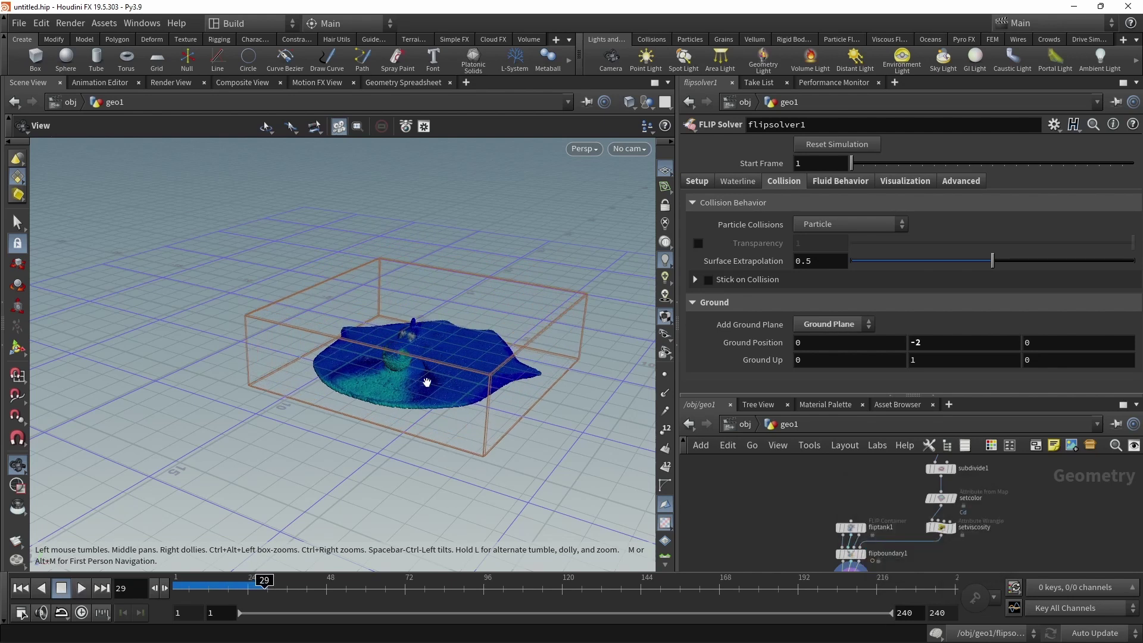
{"action": "left_click_drag", "start_coordinate": [488, 381], "coordinate": [429, 273]}
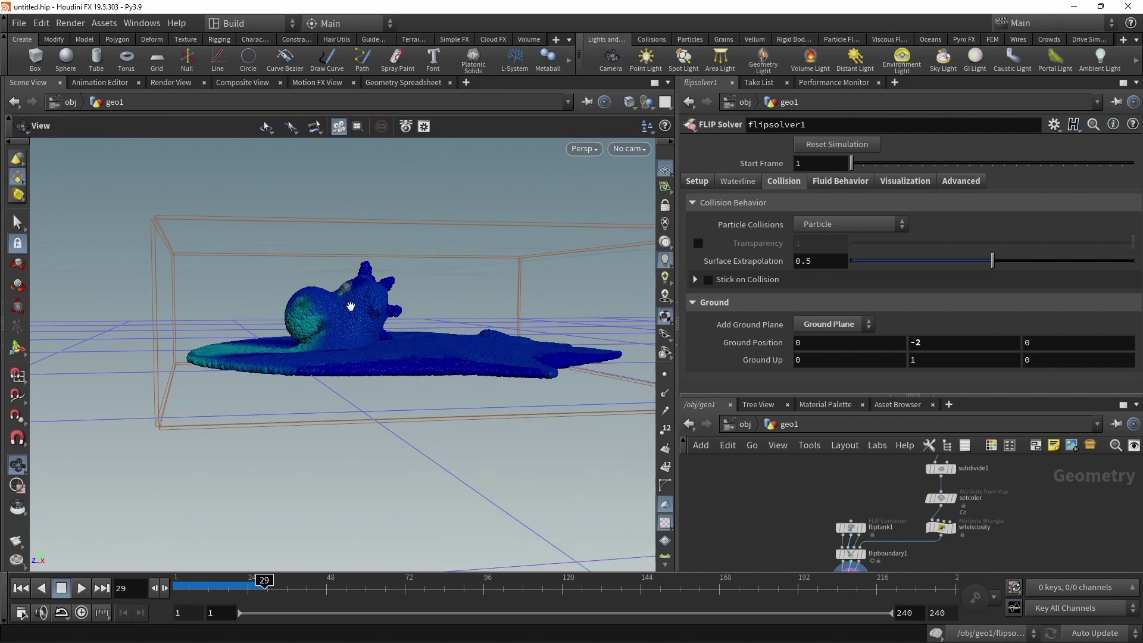
Check flipsolver1's Fluid Behavior tab, leaving Velocity Transfer on APIC (Swirly).
{"action": "left_click", "coordinate": [840, 181]}
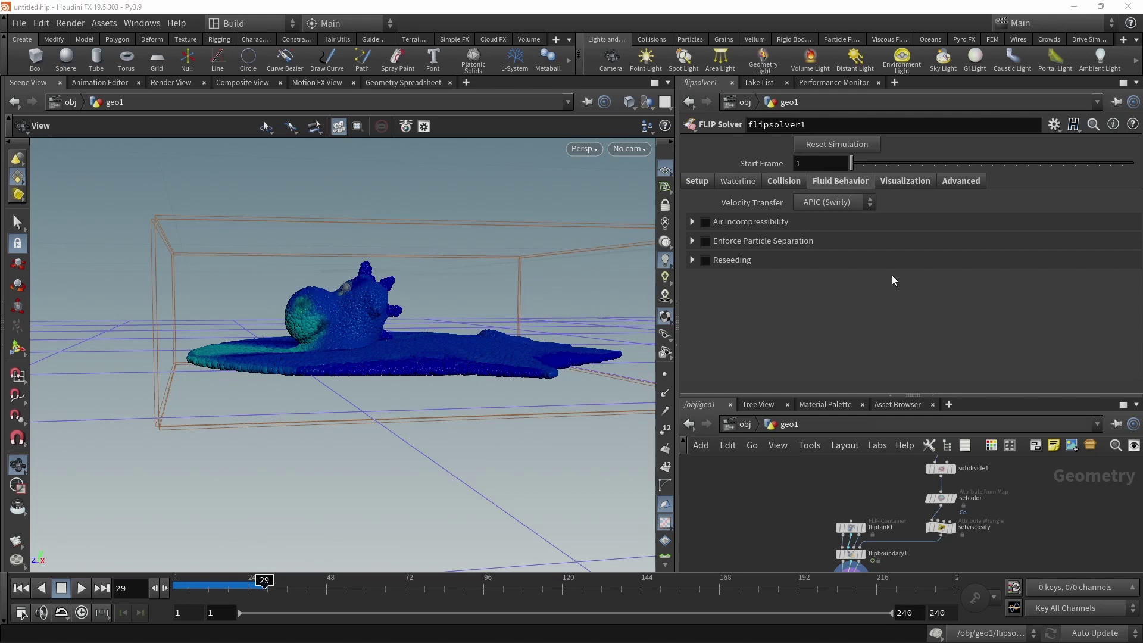
{"action": "left_click", "coordinate": [851, 203]}
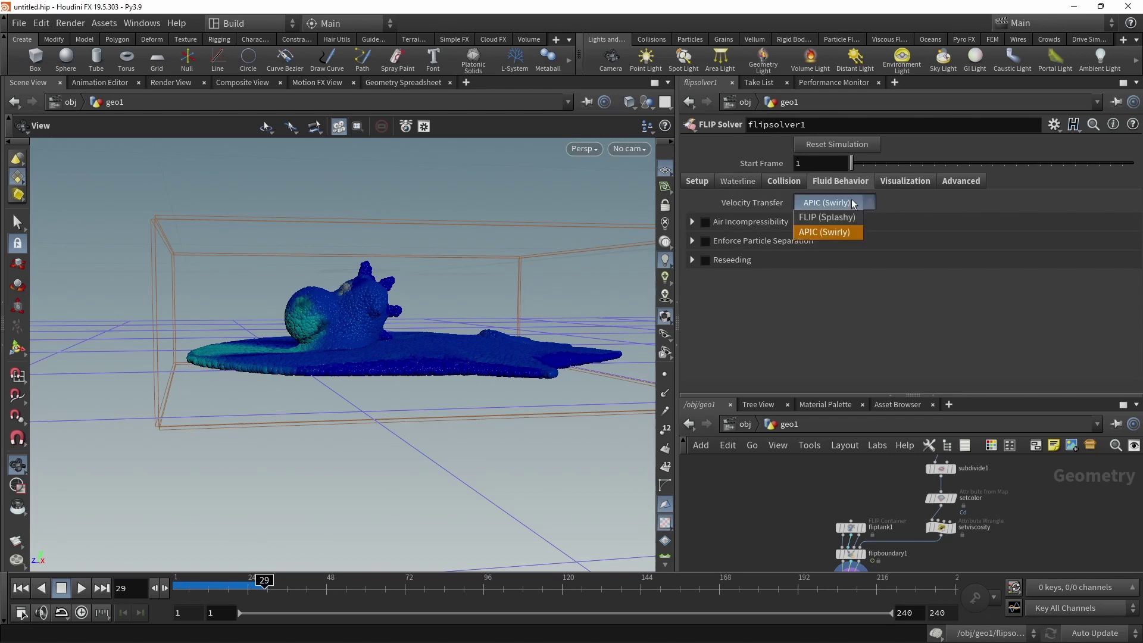
{"action": "left_click", "coordinate": [913, 343]}
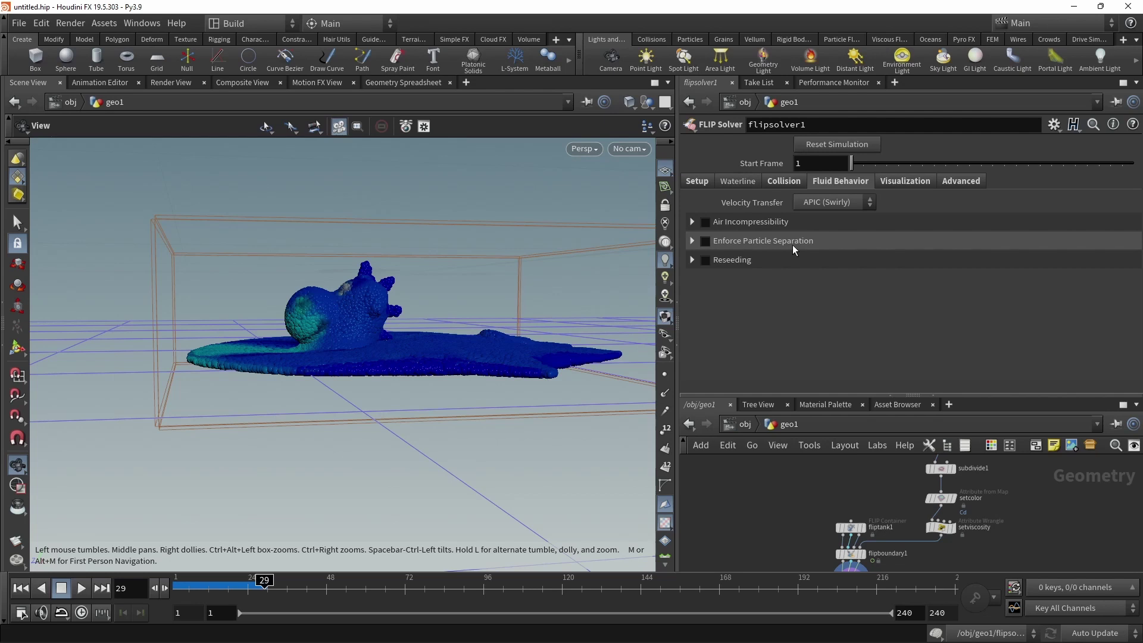
Look over the solver's Visualization tab, then the Advanced pressure and viscosity solving options.
{"action": "left_click", "coordinate": [904, 181]}
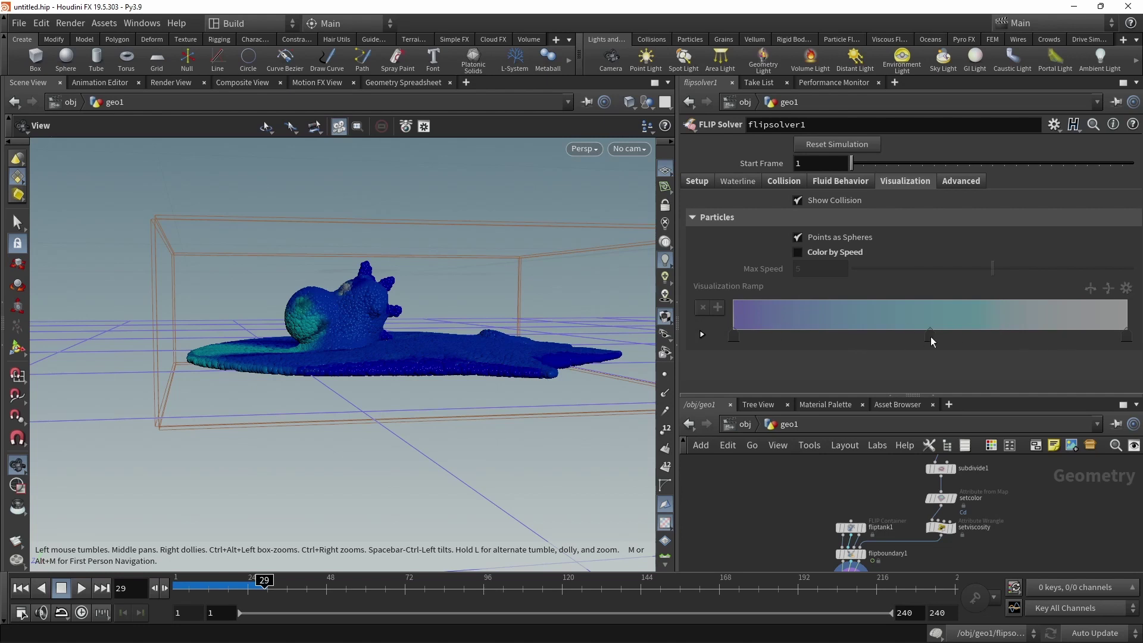
{"action": "left_click", "coordinate": [961, 181]}
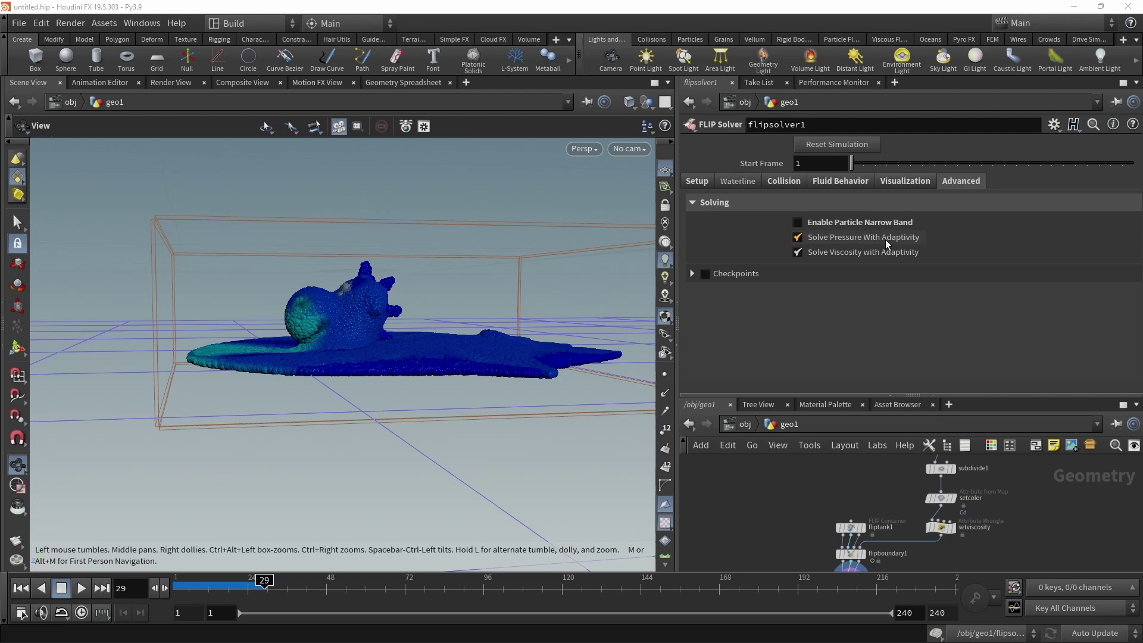
{"action": "mouse_move", "coordinate": [888, 245]}
Set flipsolver1's Add Ground Plane to None and reset the simulation to frame 1.
{"action": "left_click", "coordinate": [696, 180]}
{"action": "left_click_drag", "start_coordinate": [891, 397], "coordinate": [891, 376]}
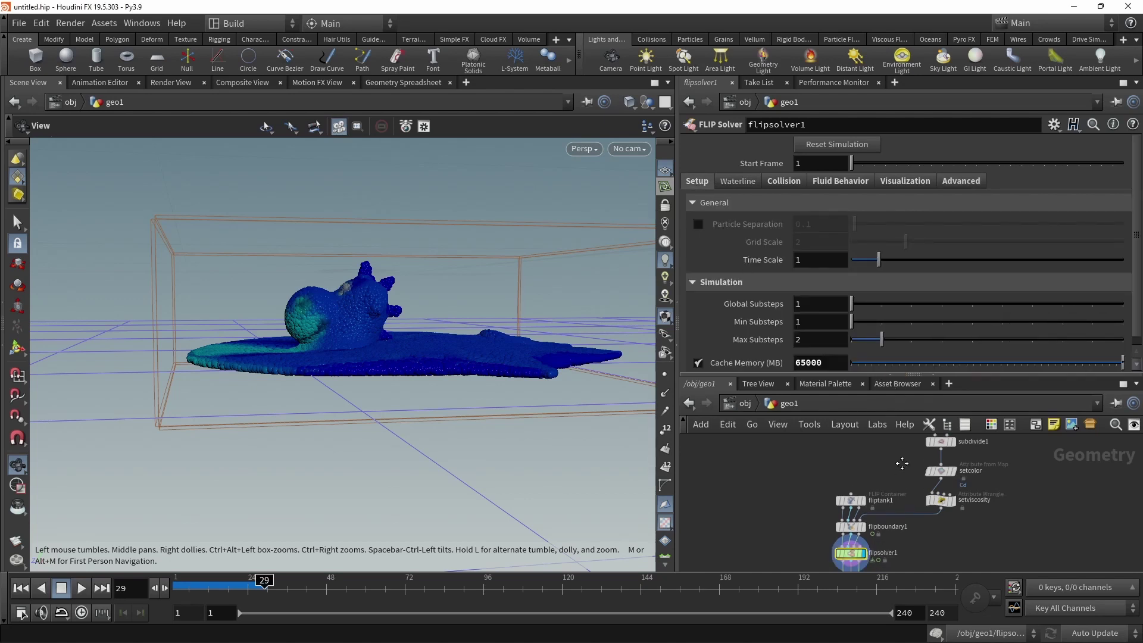
{"action": "middle_click_drag", "start_coordinate": [792, 565], "coordinate": [790, 524]}
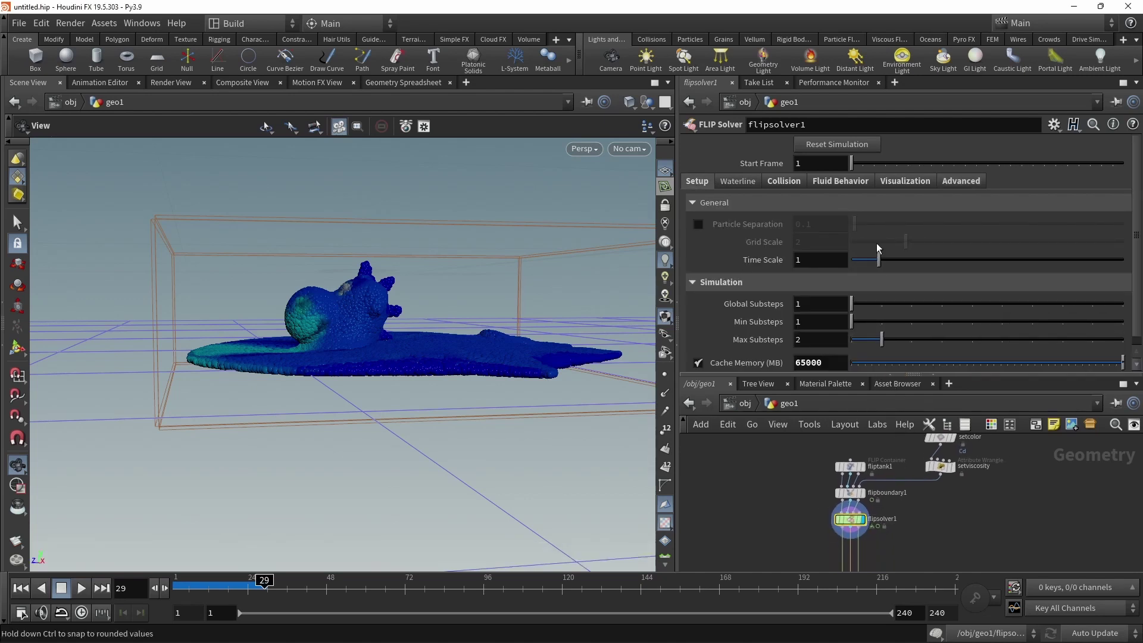
{"action": "left_click", "coordinate": [791, 180]}
{"action": "scroll", "coordinate": [1131, 280], "scroll_direction": "down", "scroll_amount": 1}
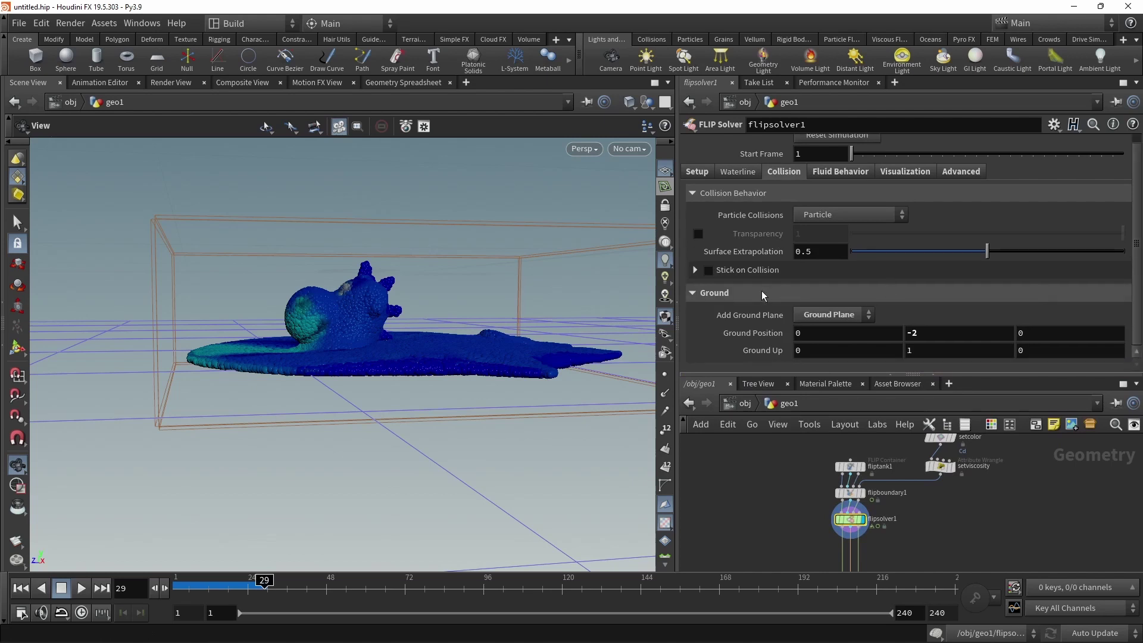
{"action": "left_click", "coordinate": [838, 316]}
{"action": "left_click", "coordinate": [838, 333]}
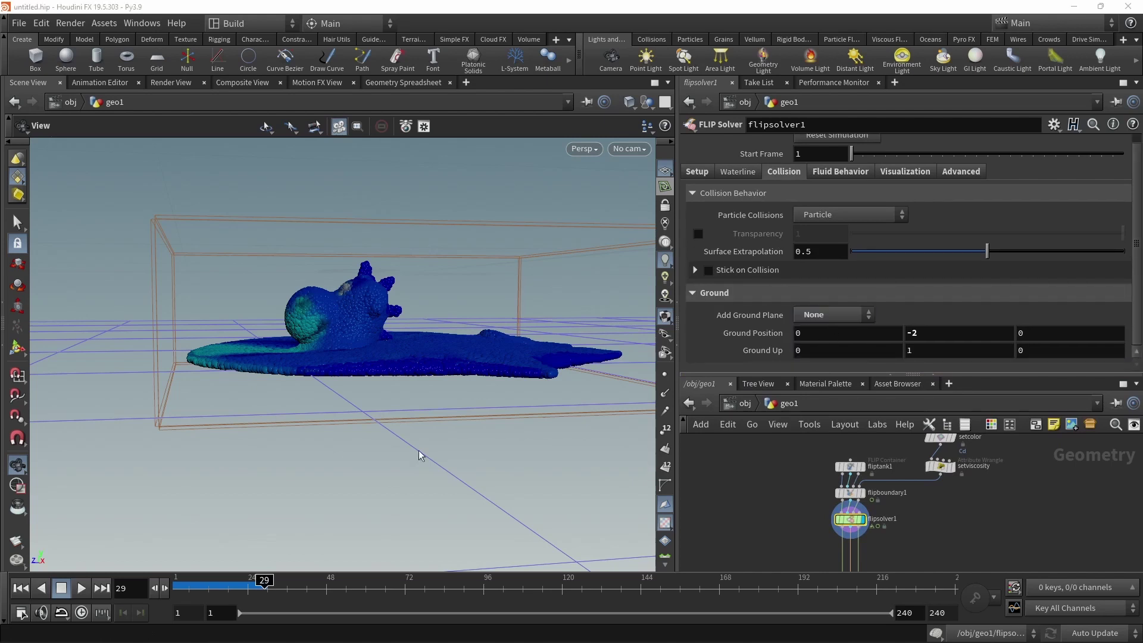
{"action": "key", "text": "Up"}
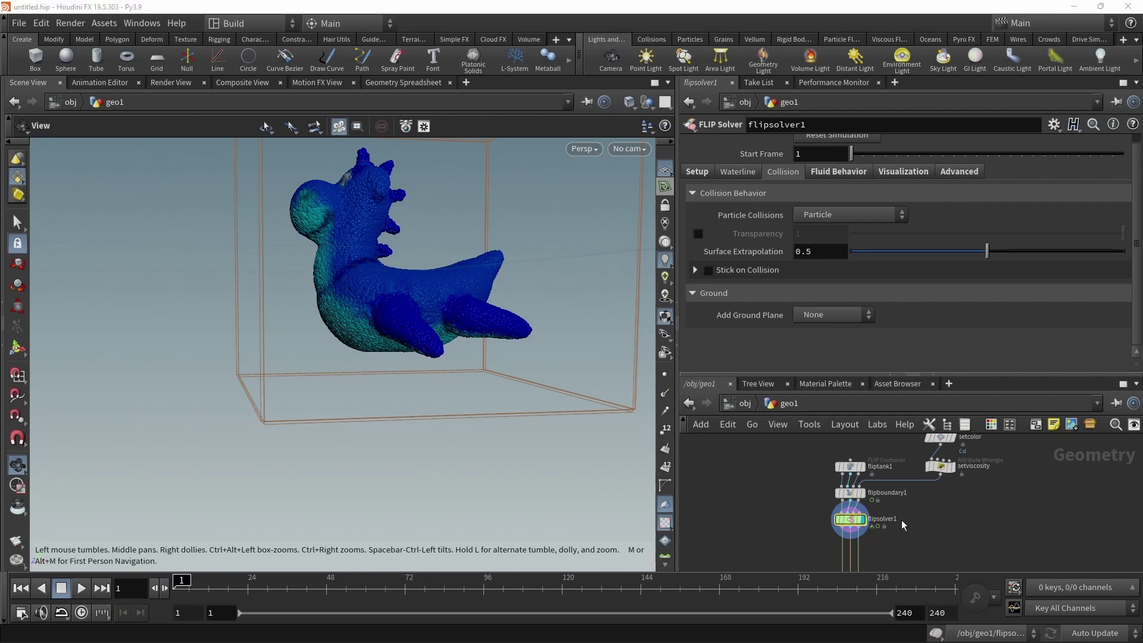
{"action": "scroll", "coordinate": [911, 533], "scroll_direction": "down", "scroll_amount": 2}
{"action": "scroll", "coordinate": [920, 522], "scroll_direction": "down", "scroll_amount": 3}
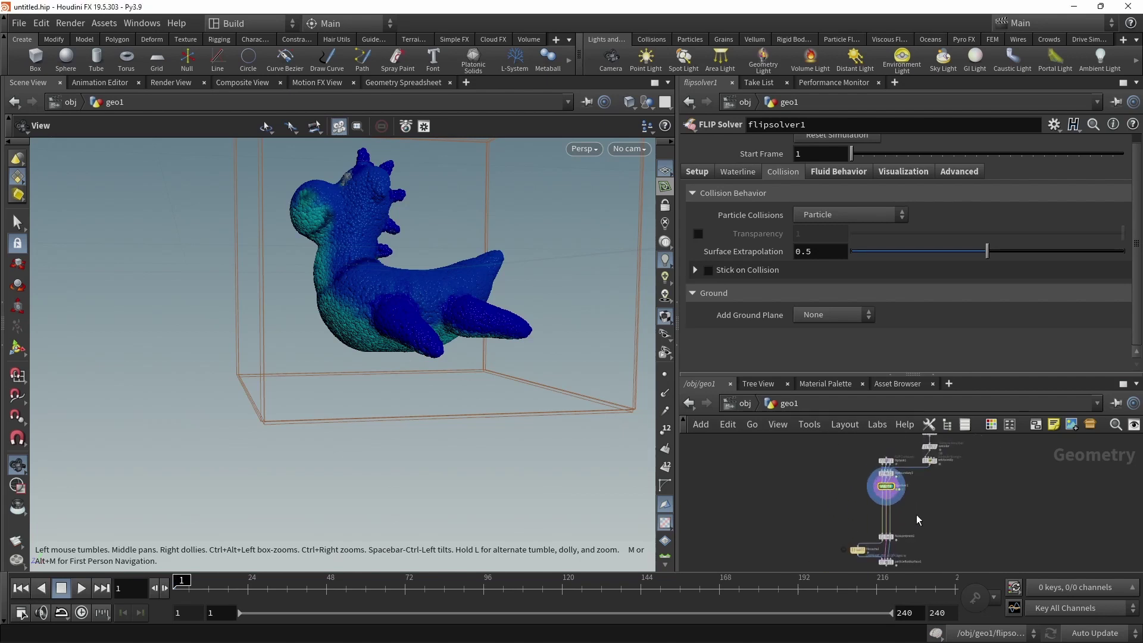
Frame the four simulation nodes and move flipsolver1 down to make room above it.
{"action": "left_click_drag", "start_coordinate": [834, 549], "coordinate": [948, 466]}
{"action": "key", "text": "f"}
{"action": "middle_click_drag", "start_coordinate": [901, 484], "coordinate": [880, 551]}
{"action": "left_click_drag", "start_coordinate": [880, 551], "coordinate": [881, 560]}
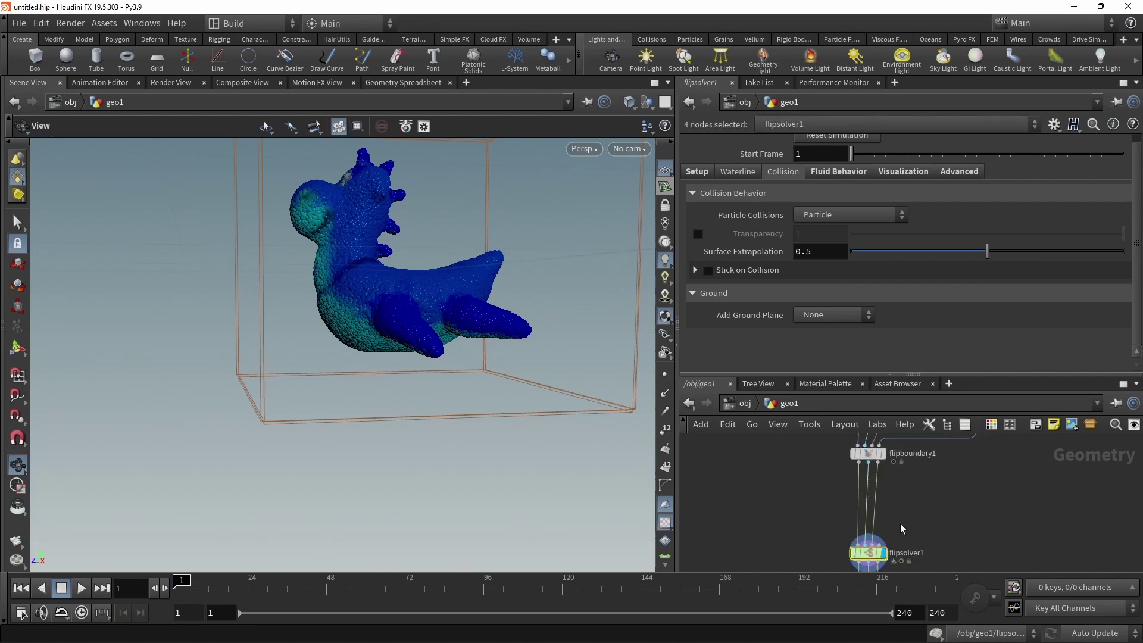
Add a FLIP Collide node onto the wire between flipboundary1 and flipsolver1.
{"action": "key", "text": "Tab"}
{"action": "type", "text": "flipcol"}
{"action": "key", "text": "Return"}
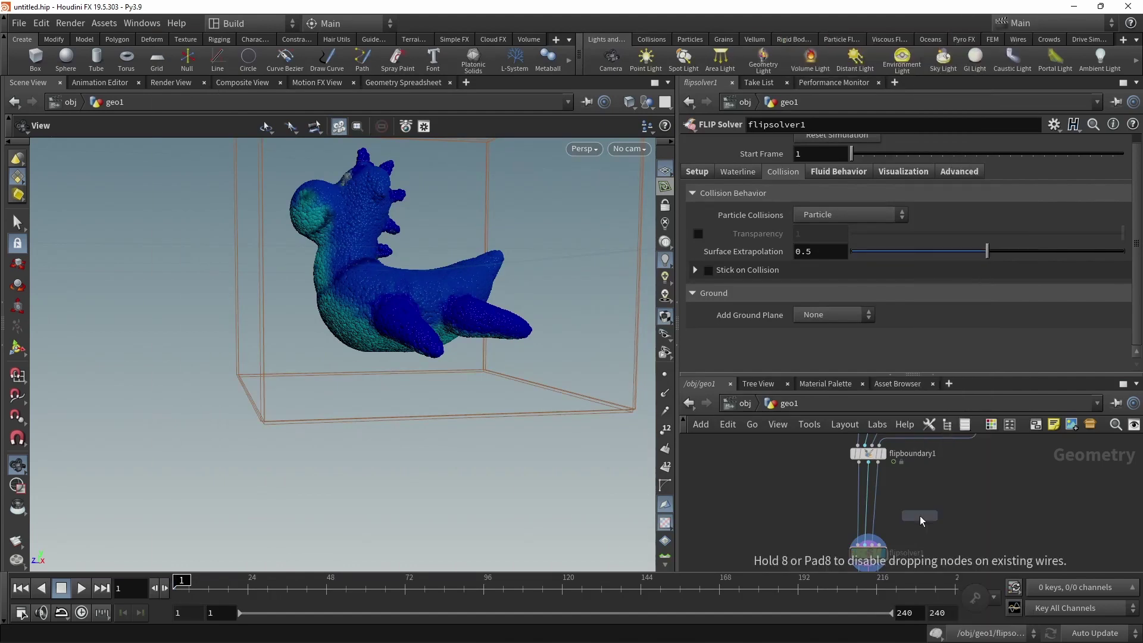
{"action": "left_click", "coordinate": [868, 522]}
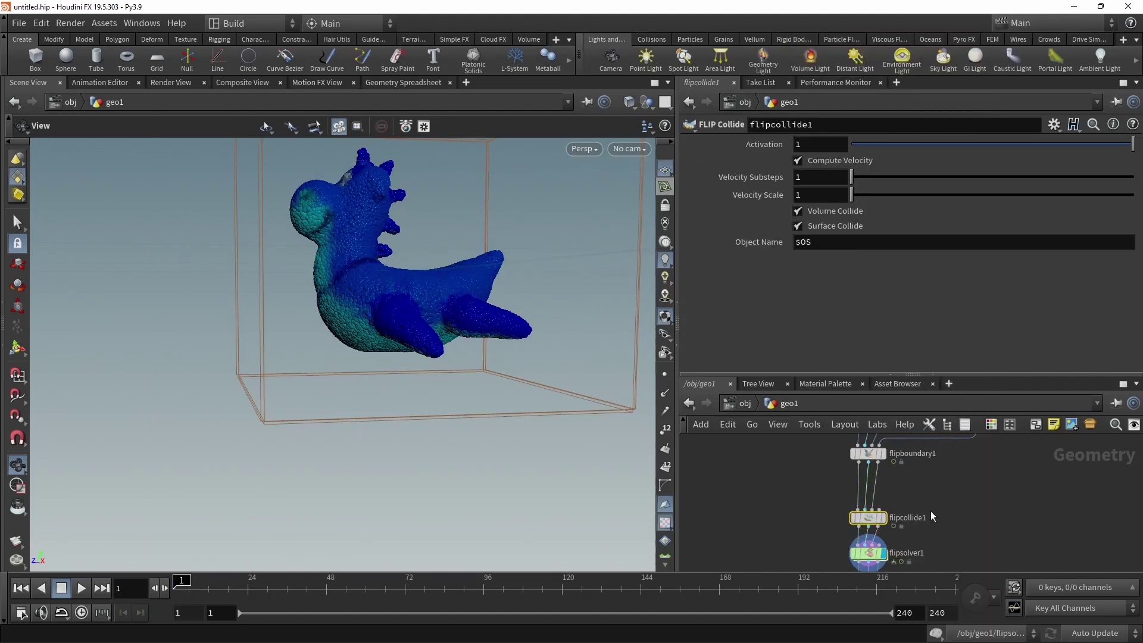
{"action": "scroll", "coordinate": [935, 503], "scroll_direction": "up", "scroll_amount": 2}
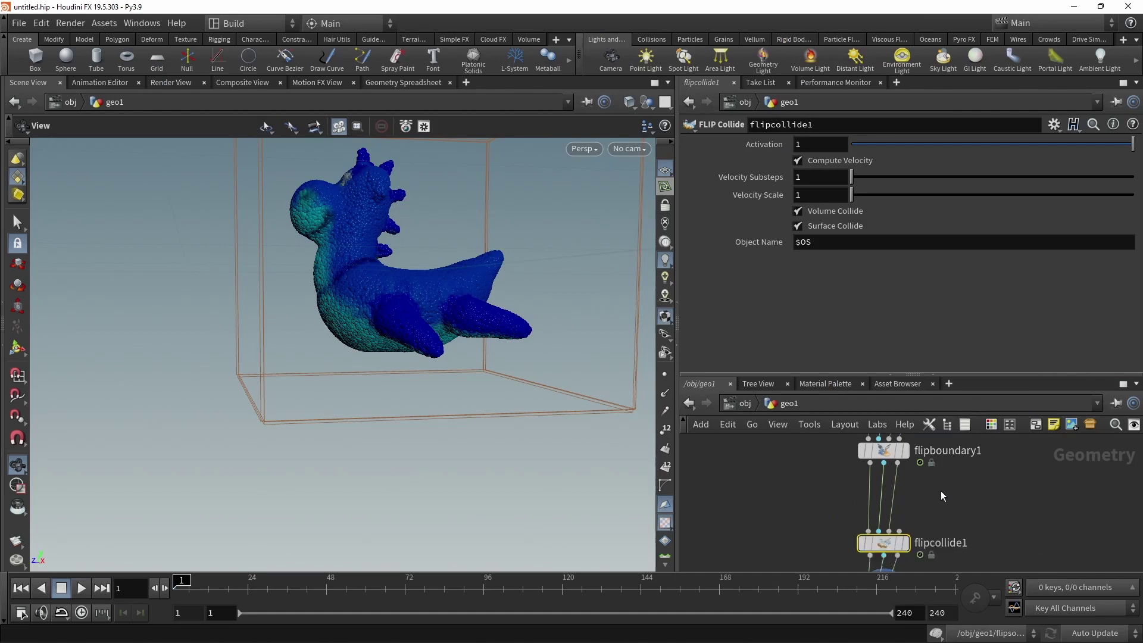
{"action": "middle_click_drag", "start_coordinate": [940, 491], "coordinate": [940, 438]}
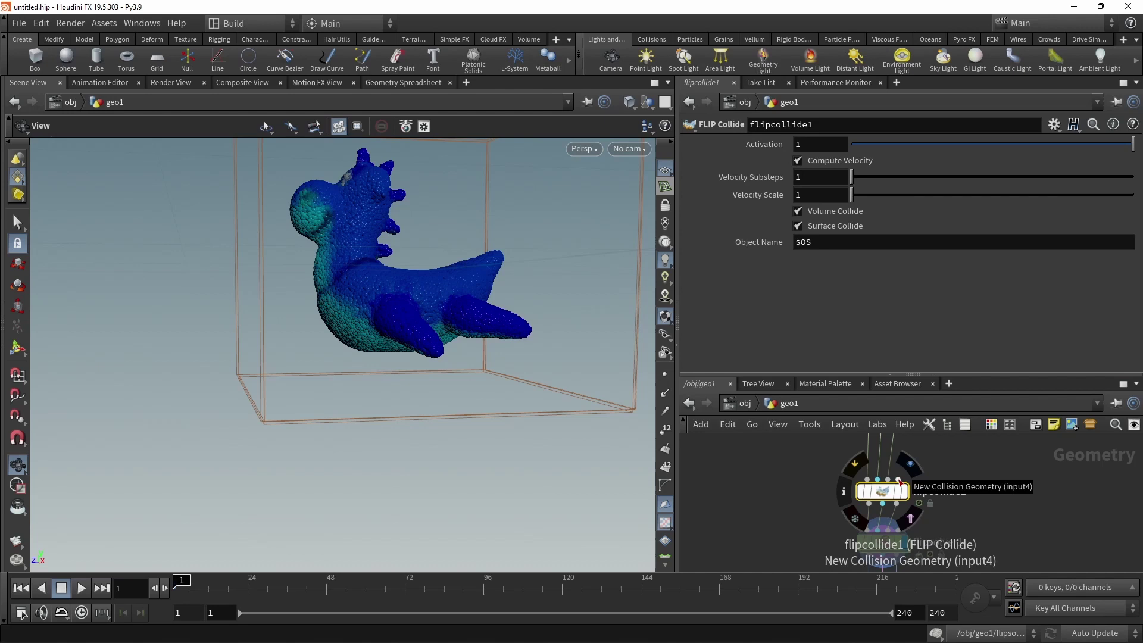
{"action": "scroll", "coordinate": [899, 481], "scroll_direction": "down", "scroll_amount": 3}
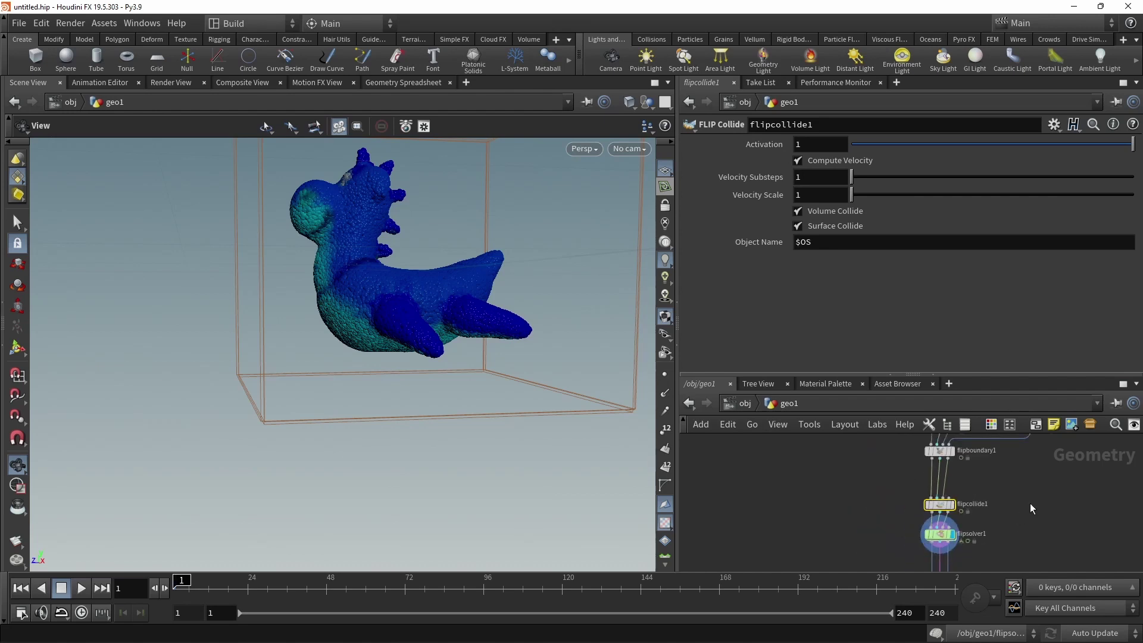
{"action": "middle_click_drag", "start_coordinate": [1029, 502], "coordinate": [934, 497]}
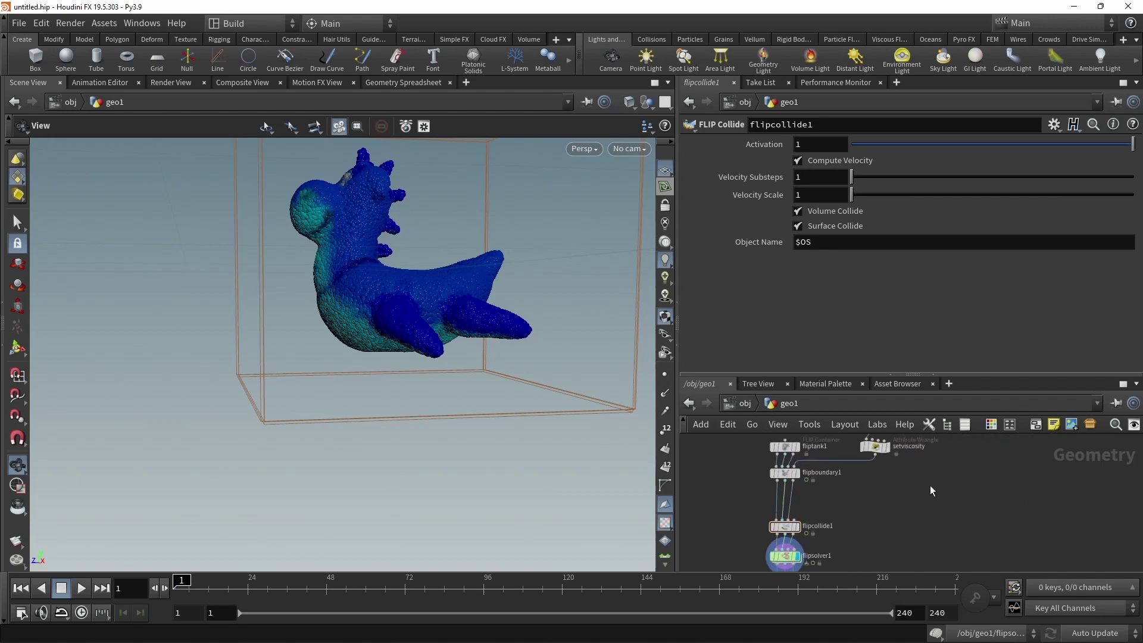
Add a Box node, box1, to the geo1 network.
{"action": "key", "text": "Tab"}
{"action": "type", "text": "box"}
{"action": "key", "text": "Return"}
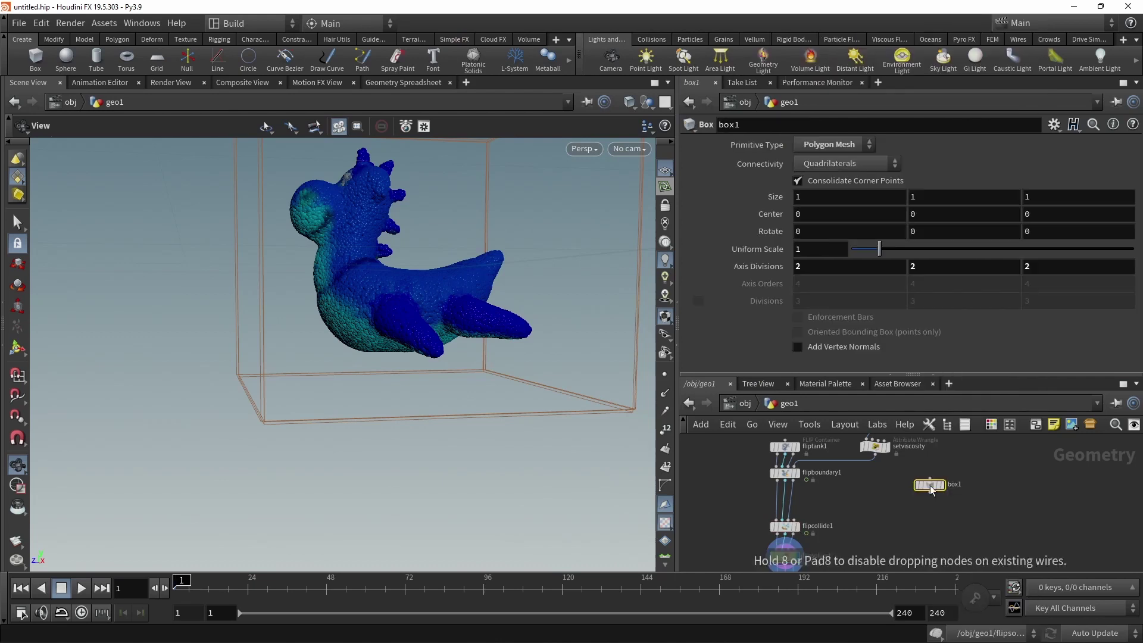
{"action": "left_click", "coordinate": [938, 486]}
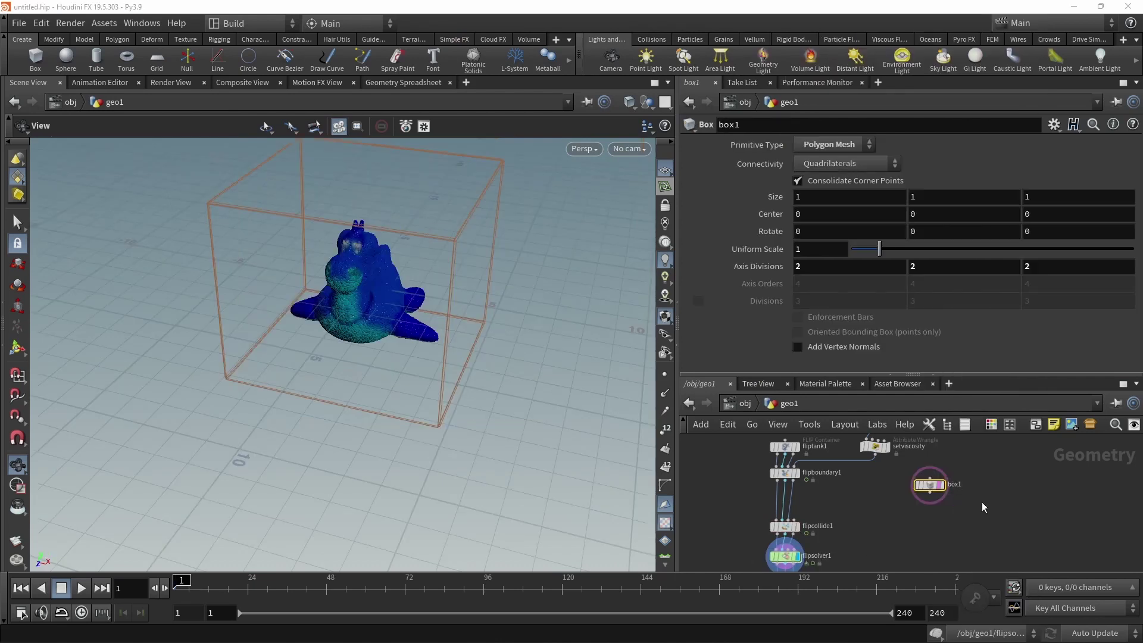
Give box1 uniform scale 10 and size 0.7 × 1 × 0.6, and display it.
{"action": "left_click", "coordinate": [815, 250]}
{"action": "type", "text": "10"}
{"action": "key", "text": "Return"}
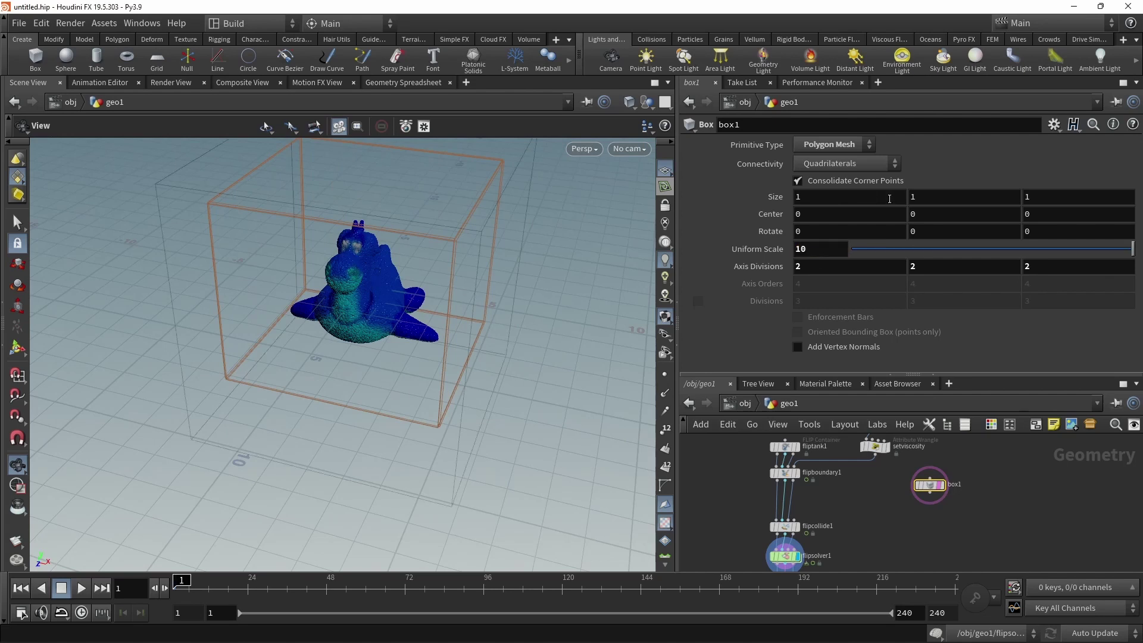
{"action": "left_click", "coordinate": [867, 196]}
{"action": "type", "text": "0.7"}
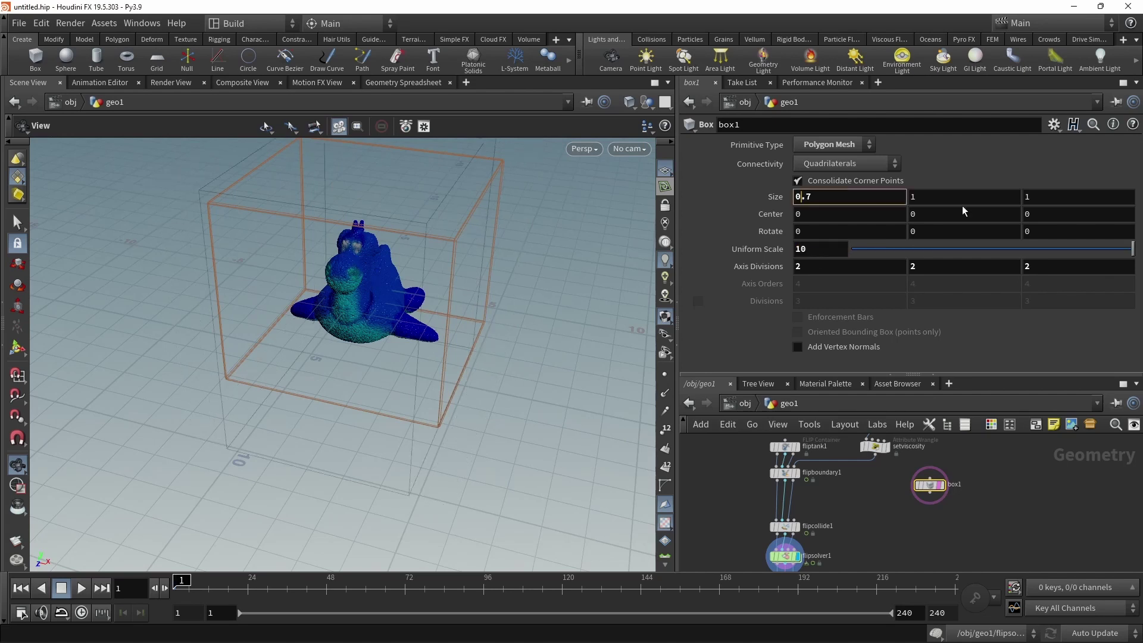
{"action": "left_click", "coordinate": [1074, 198]}
{"action": "type", "text": "0.5"}
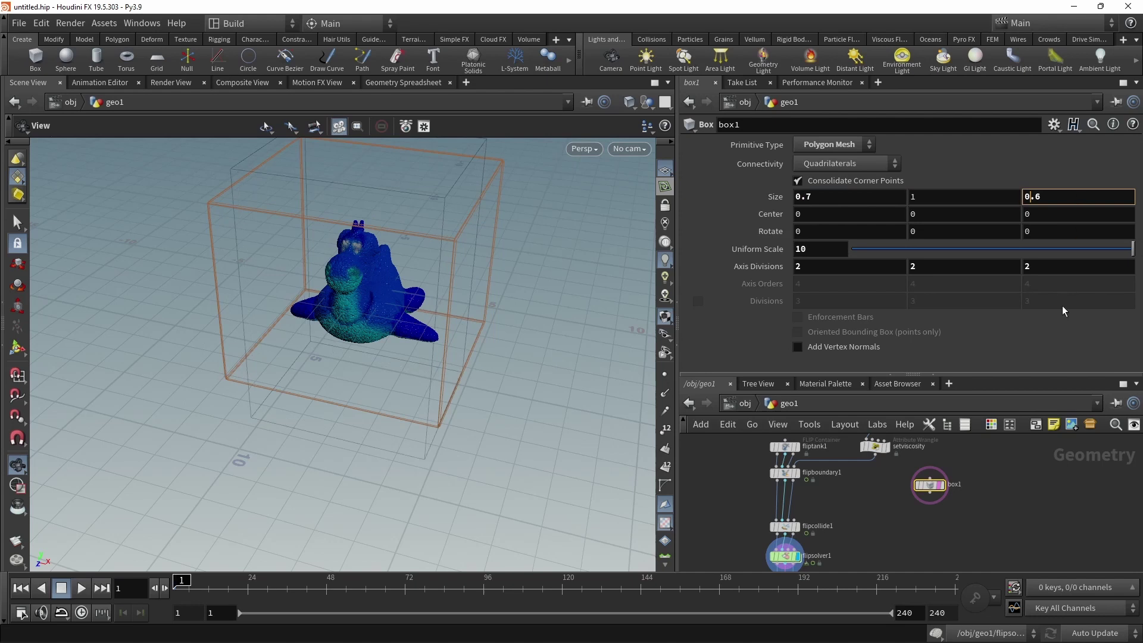
{"action": "scroll", "coordinate": [928, 483], "scroll_direction": "up", "scroll_amount": 3}
{"action": "left_click", "coordinate": [950, 483]}
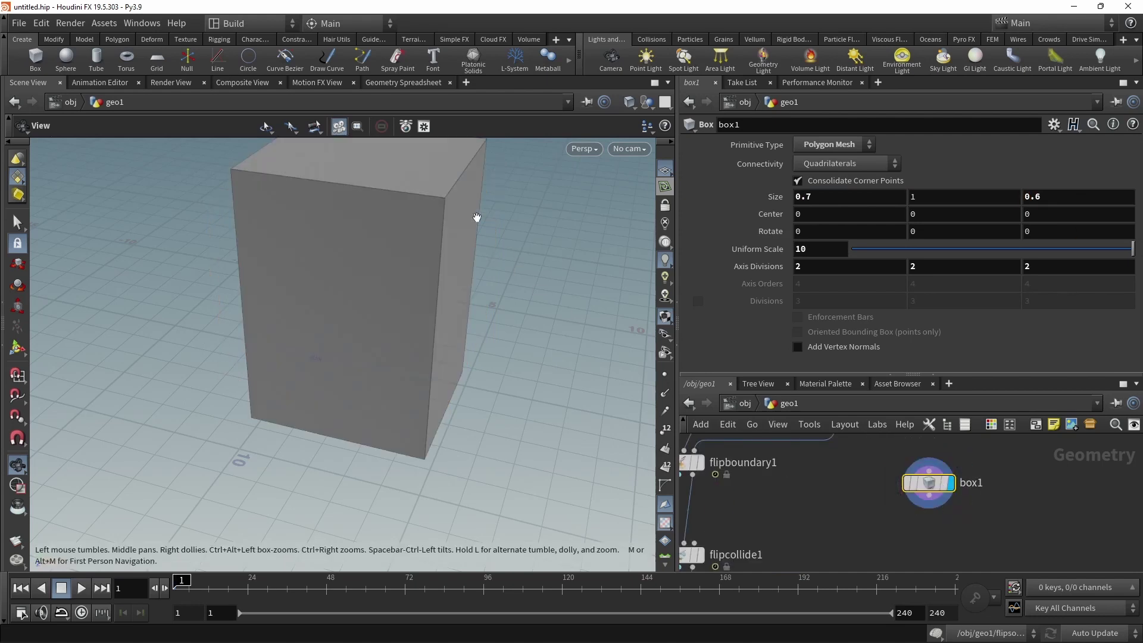
Delete the box's top face, creating blast1 to open the container.
{"action": "left_click", "coordinate": [17, 223]}
{"action": "left_click", "coordinate": [369, 175]}
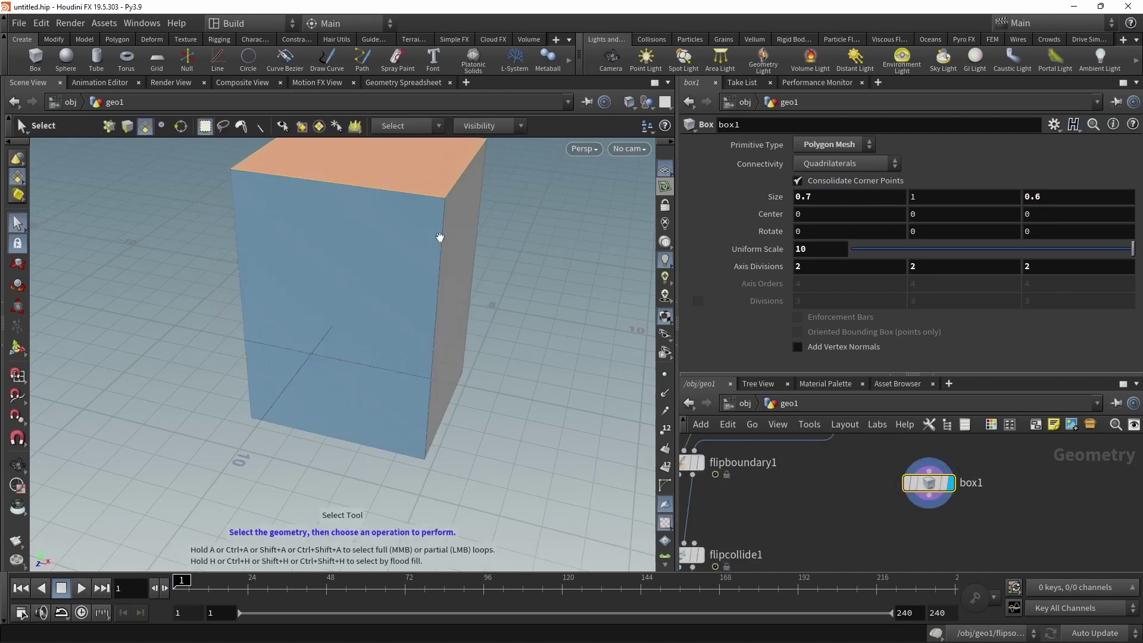
{"action": "left_click_drag", "start_coordinate": [440, 237], "coordinate": [498, 355], "text": "alt"}
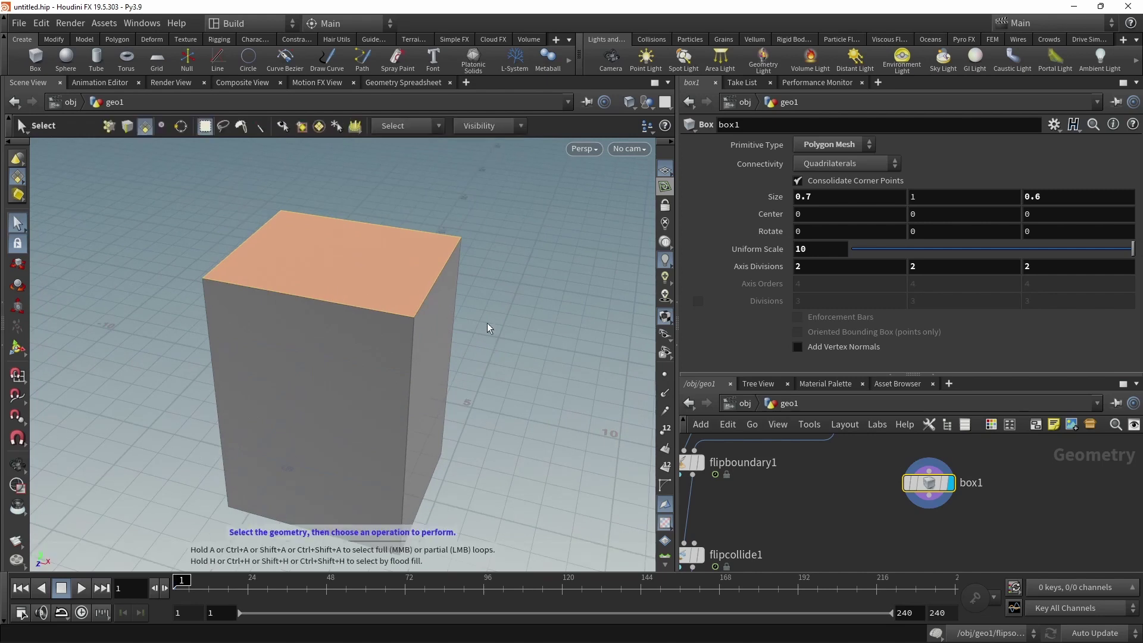
{"action": "key", "text": "Delete"}
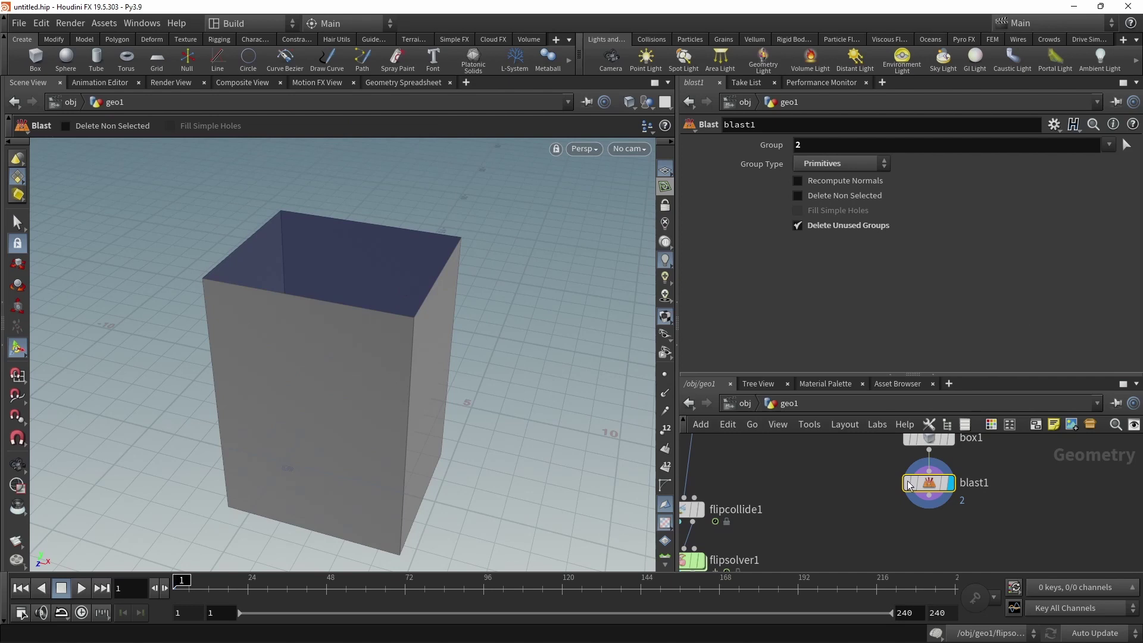
Add a PolyExtrude node below blast1.
{"action": "key", "text": "Tab"}
{"action": "type", "text": "polye"}
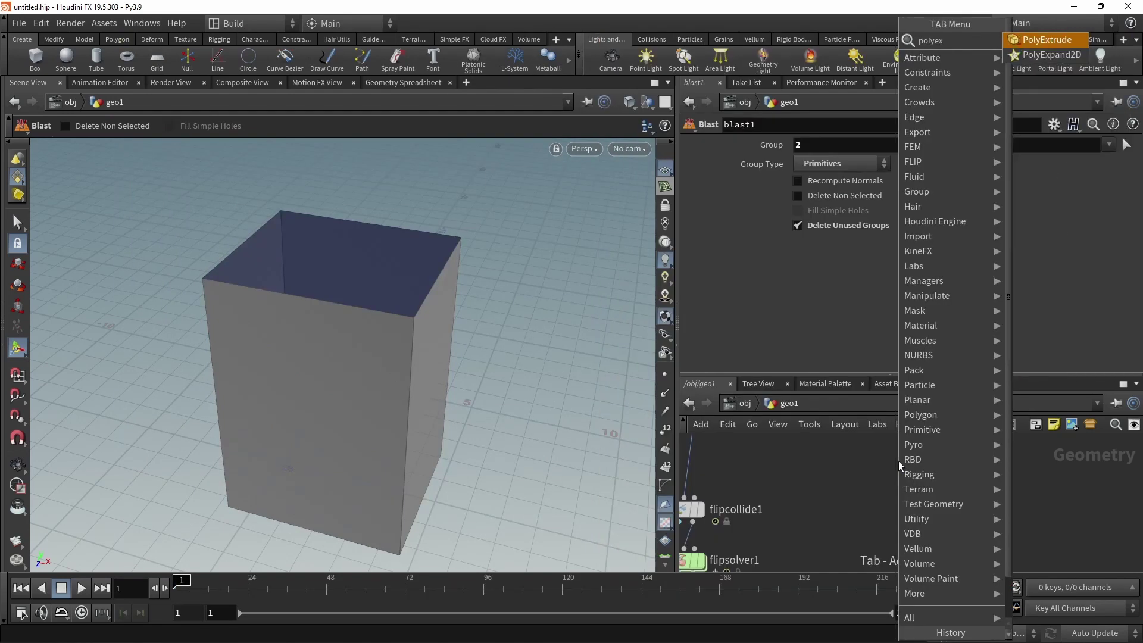
{"action": "key", "text": "Return"}
Extrude the open box's walls 0.3 thick with Output Back enabled.
{"action": "left_click_drag", "start_coordinate": [439, 262], "coordinate": [433, 422]}
{"action": "key", "text": "Return"}
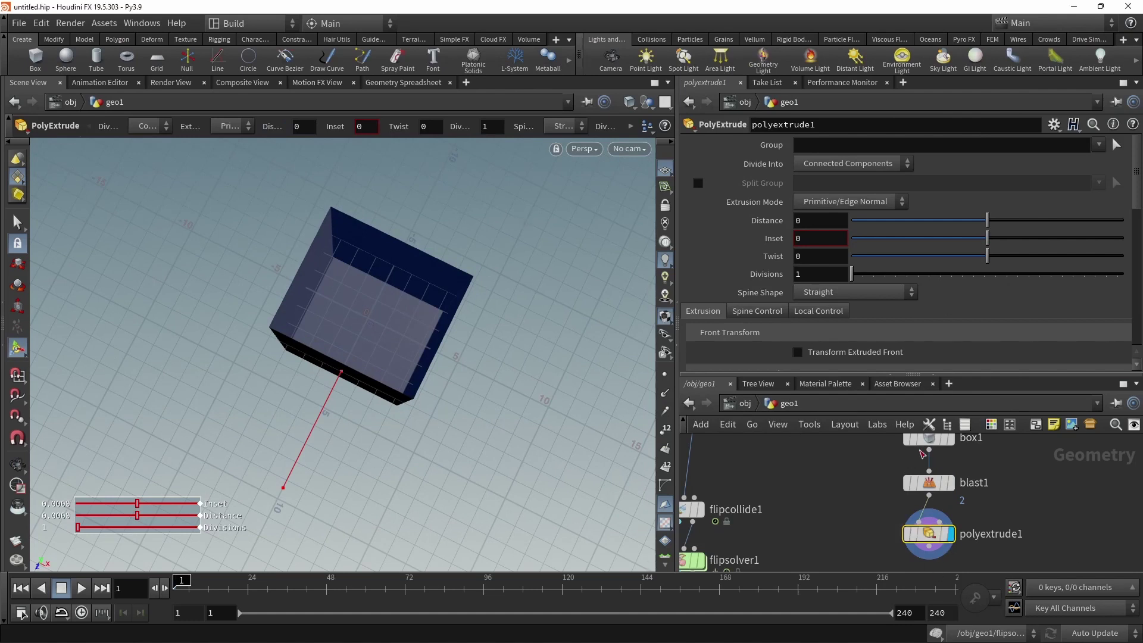
{"action": "left_click", "coordinate": [830, 221]}
{"action": "type", "text": ".1"}
{"action": "key", "text": "Return"}
{"action": "key", "text": "BackSpace"}
{"action": "type", "text": "3"}
{"action": "key", "text": "Return"}
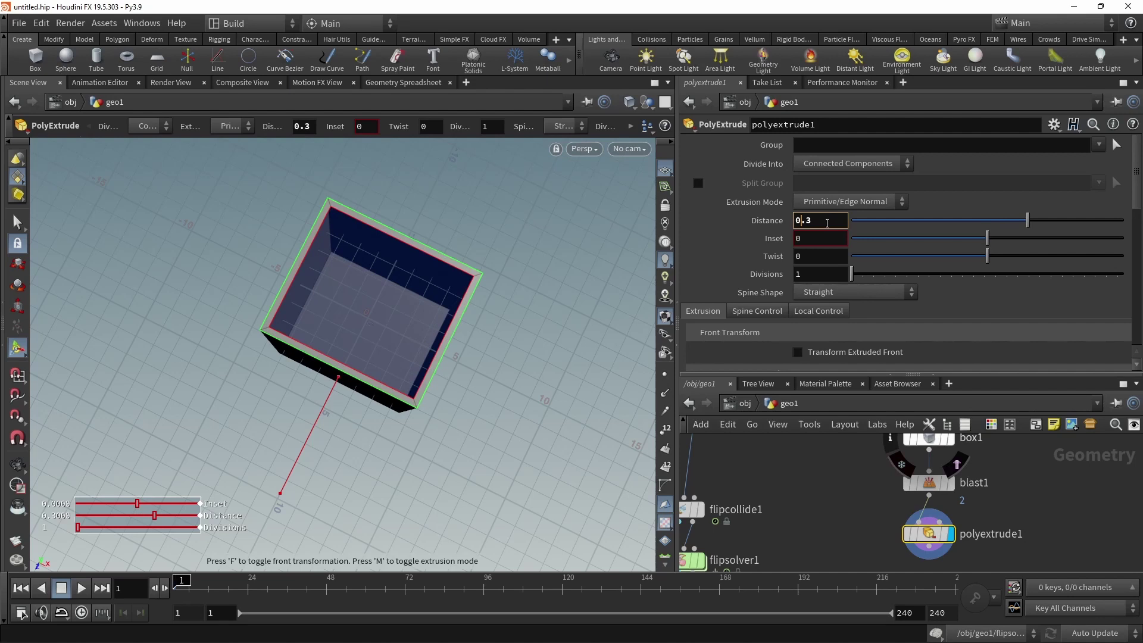
{"action": "left_click_drag", "start_coordinate": [1133, 209], "coordinate": [1133, 243]}
{"action": "scroll", "coordinate": [798, 266], "scroll_direction": "down", "scroll_amount": 3}
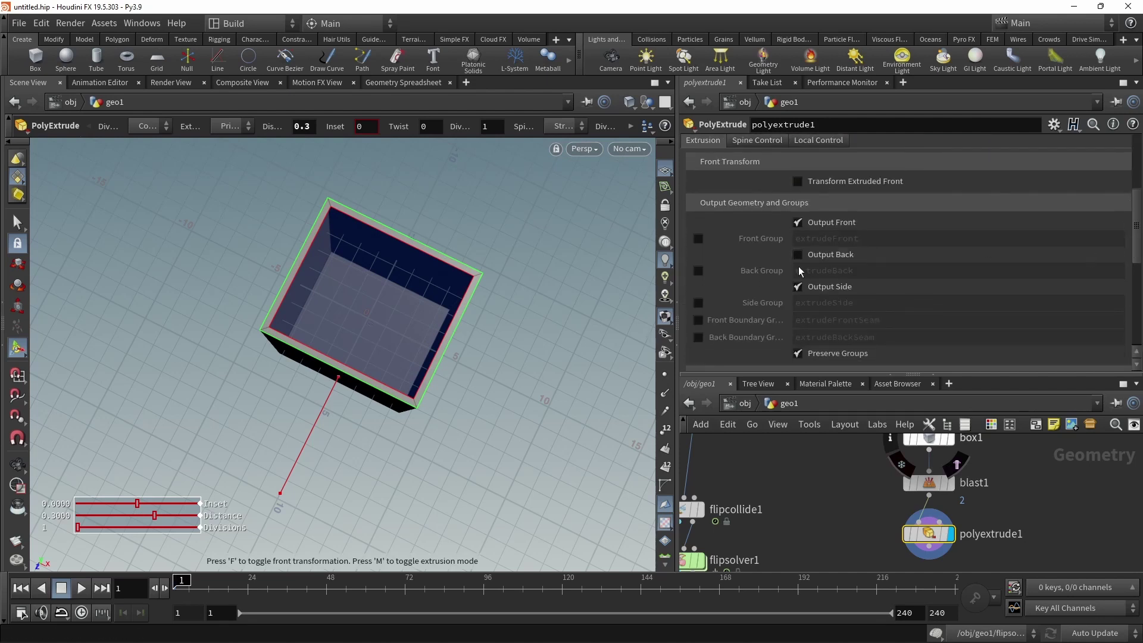
{"action": "left_click", "coordinate": [797, 254]}
{"action": "key", "text": "Escape"}
{"action": "left_click_drag", "start_coordinate": [488, 334], "coordinate": [357, 260]}
{"action": "key", "text": "Return"}
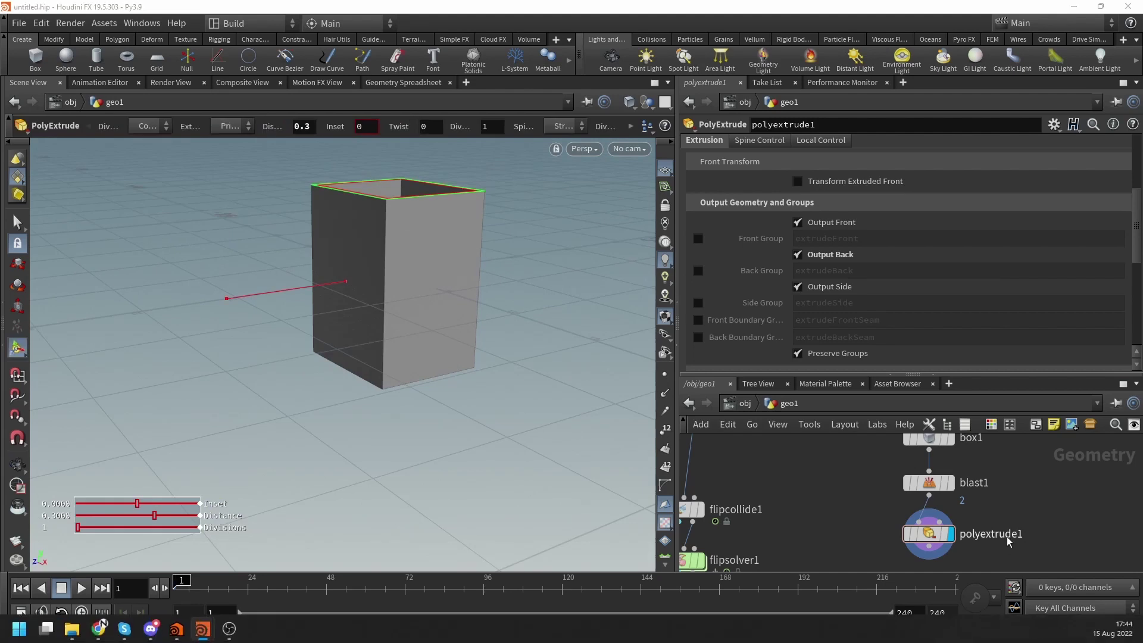
Set box1's Center Y to 2.5.
{"action": "middle_click_drag", "start_coordinate": [869, 463], "coordinate": [898, 466]}
{"action": "left_click_drag", "start_coordinate": [990, 451], "coordinate": [991, 442]}
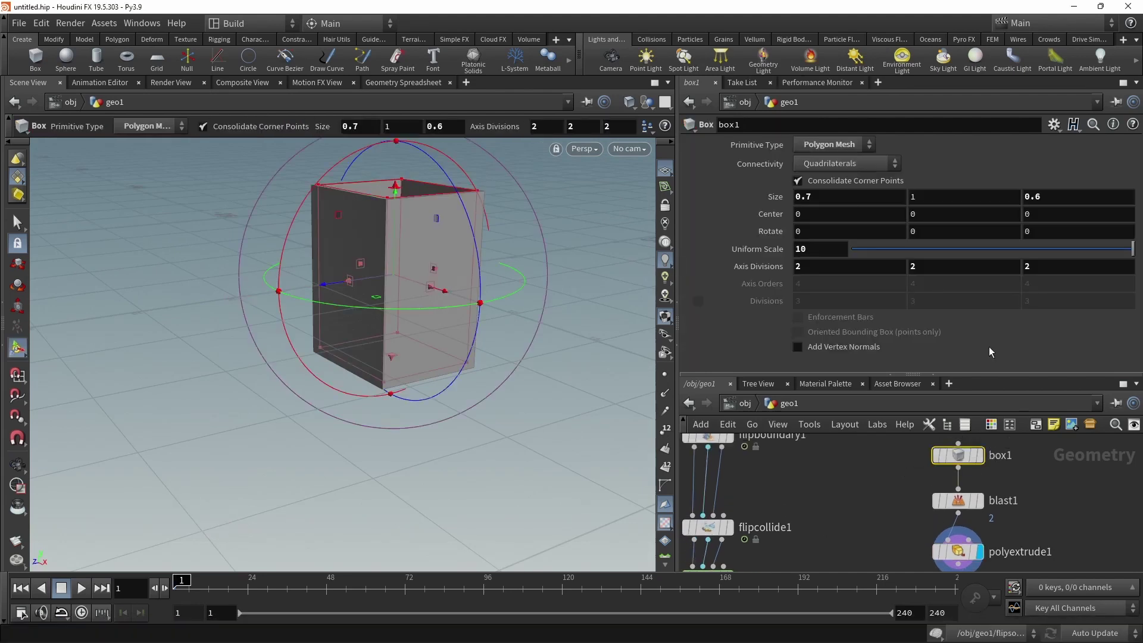
{"action": "left_click", "coordinate": [955, 210]}
{"action": "type", "text": "2.5"}
{"action": "key", "text": "Return"}
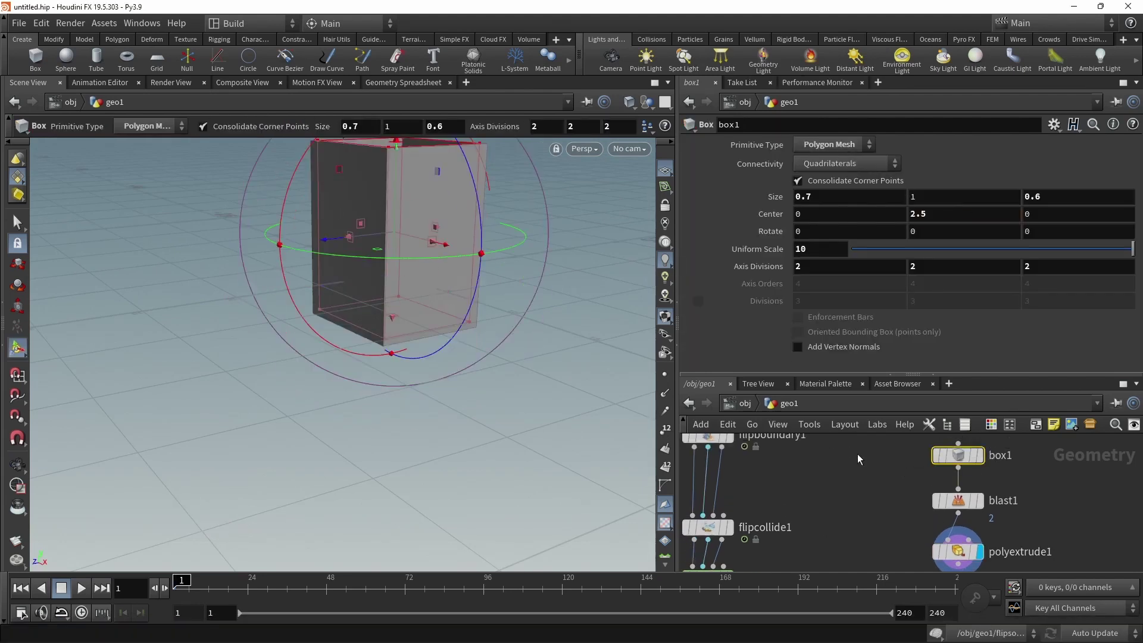
{"action": "scroll", "coordinate": [881, 506], "scroll_direction": "down", "scroll_amount": 5}
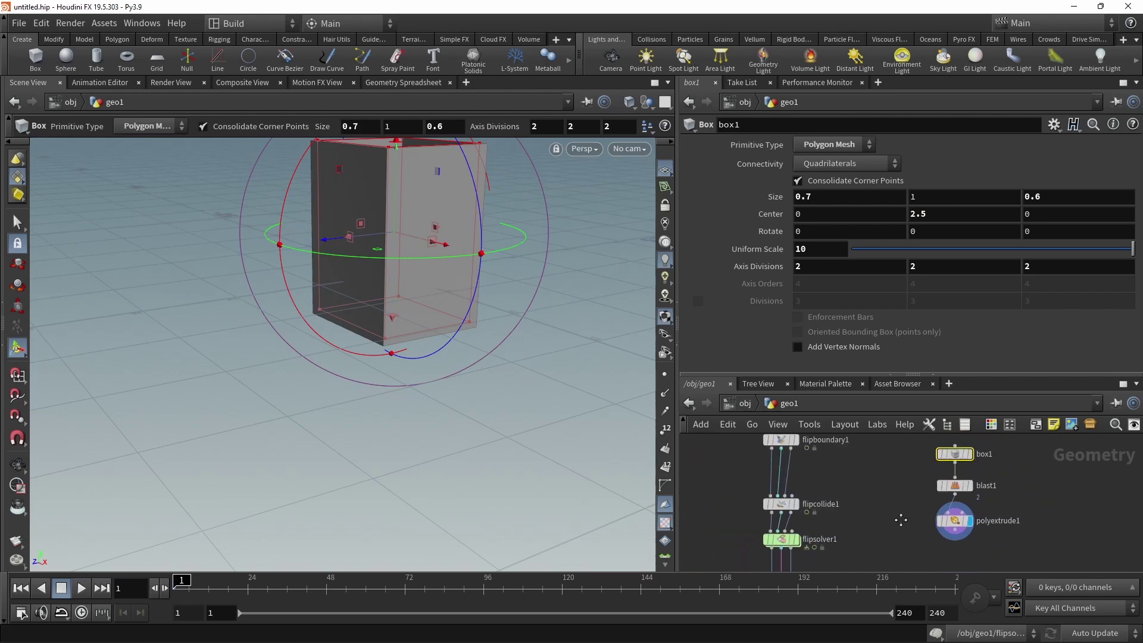
Wire polyextrude1 into flipcollide1's collision input and display the flipsolver1 result.
{"action": "middle_click_drag", "start_coordinate": [900, 520], "coordinate": [850, 518]}
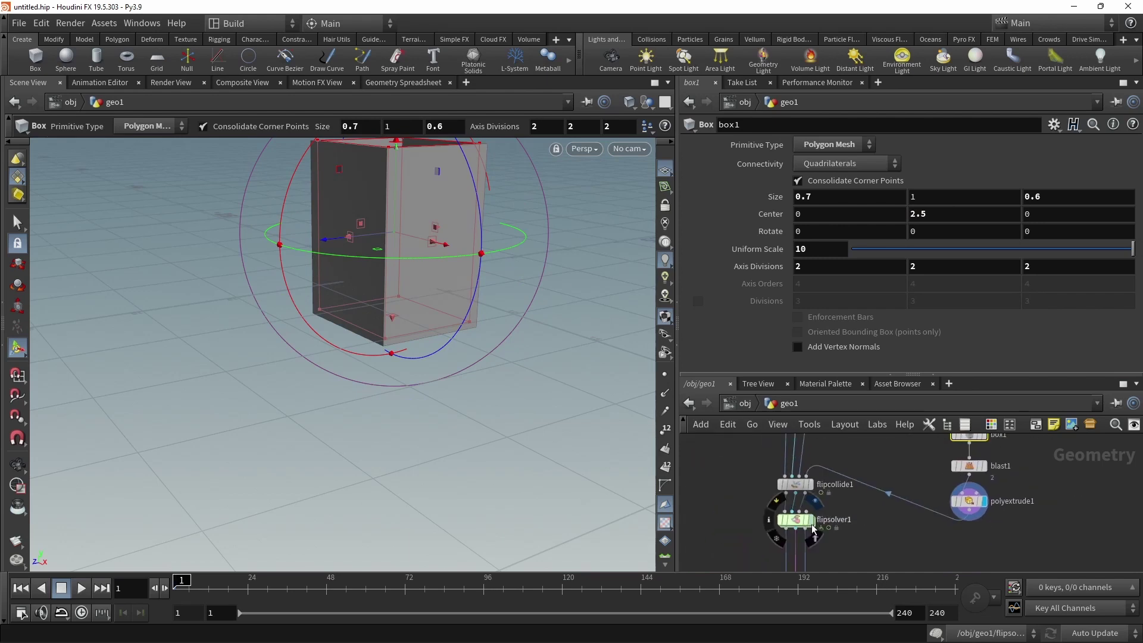
{"action": "left_click", "coordinate": [811, 519]}
{"action": "left_click", "coordinate": [794, 519]}
{"action": "left_click_drag", "start_coordinate": [479, 280], "coordinate": [401, 248]}
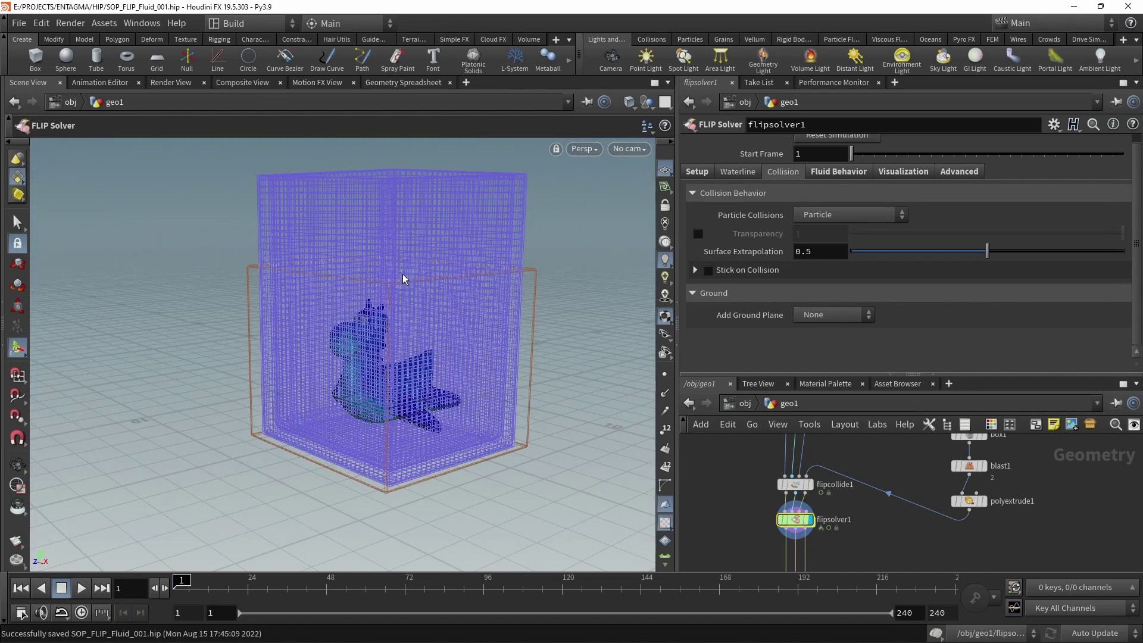
Open the solver's visualization settings and save the scene.
{"action": "left_click", "coordinate": [903, 172]}
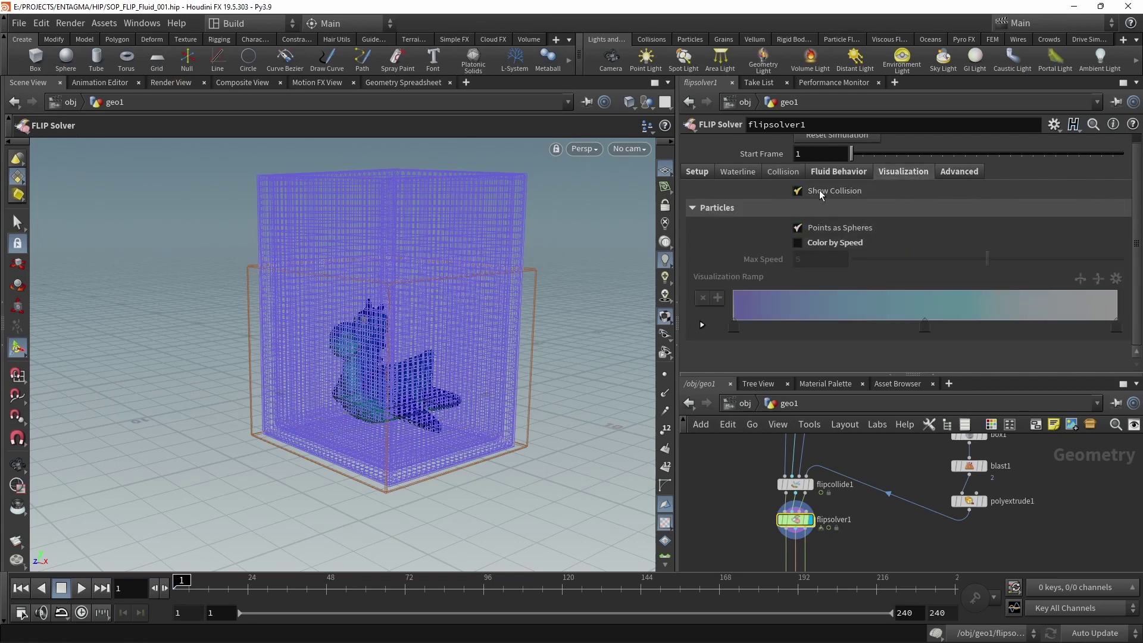
{"action": "left_click_drag", "start_coordinate": [429, 357], "coordinate": [450, 294]}
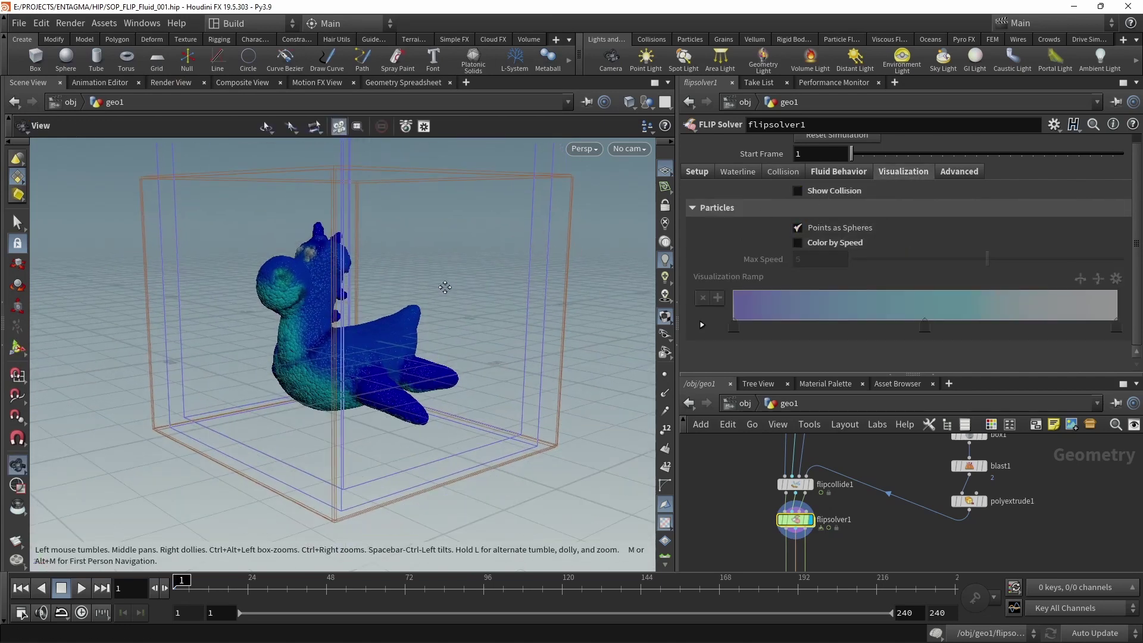
{"action": "key", "text": "ctrl+s"}
Replay the simulation from frame 1 to frame 45, viewing down into the tank.
{"action": "left_click", "coordinate": [81, 587]}
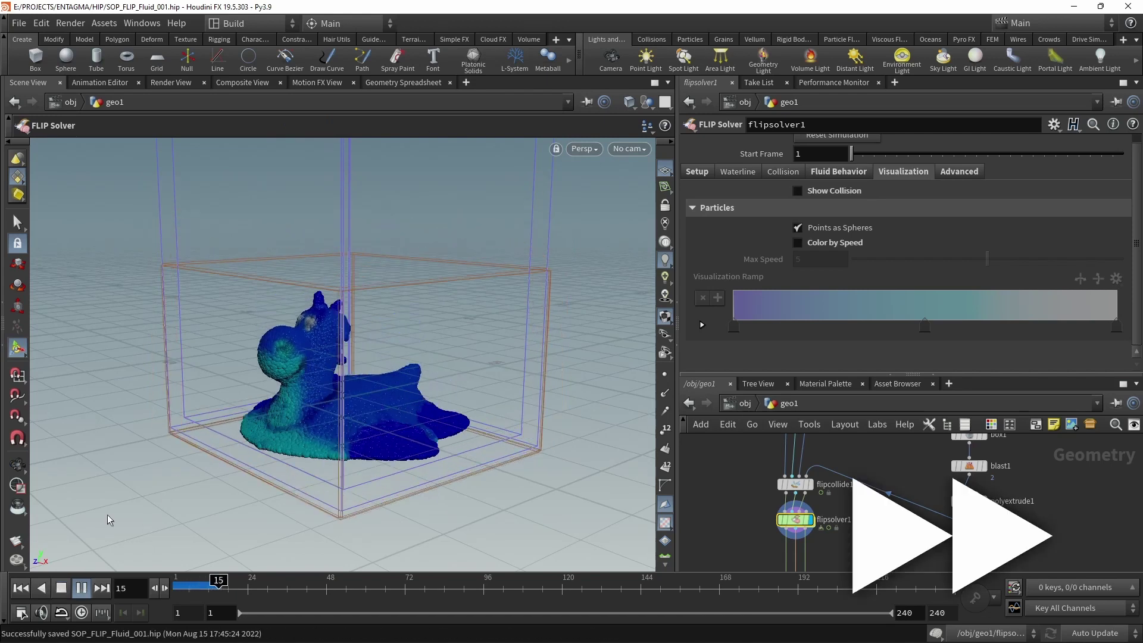
{"action": "left_click", "coordinate": [61, 587]}
{"action": "left_click", "coordinate": [21, 588]}
{"action": "left_click", "coordinate": [81, 587]}
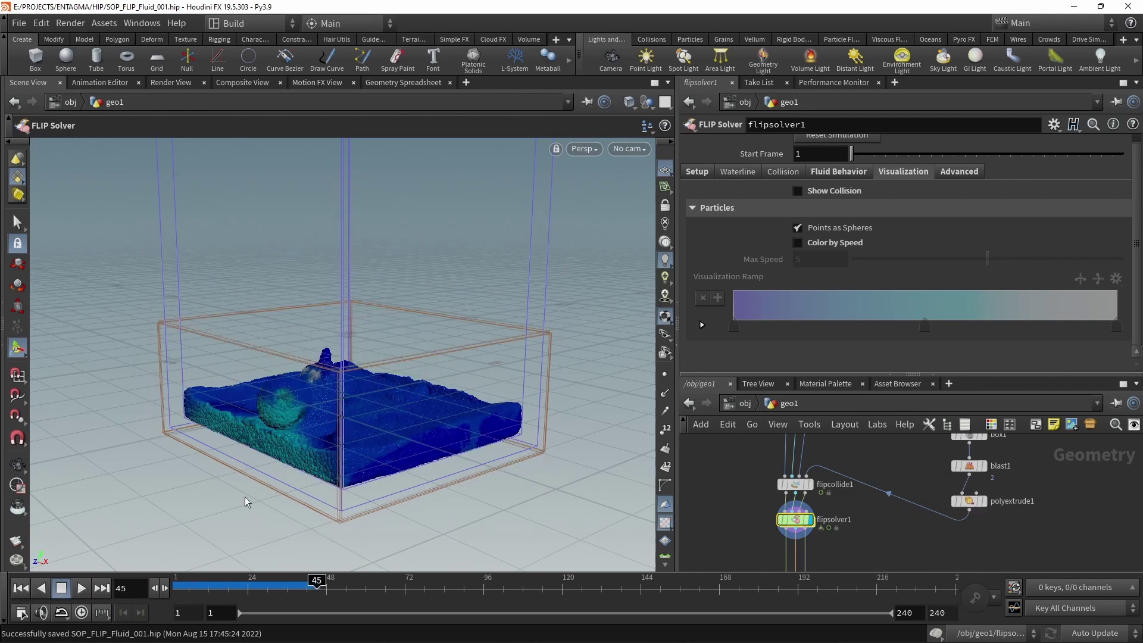
{"action": "key", "text": "Escape"}
{"action": "mouse_move", "coordinate": [355, 425]}
{"action": "left_mouse_down"}
{"action": "mouse_move", "coordinate": [293, 454]}
{"action": "mouse_move", "coordinate": [373, 422]}
{"action": "left_mouse_up"}
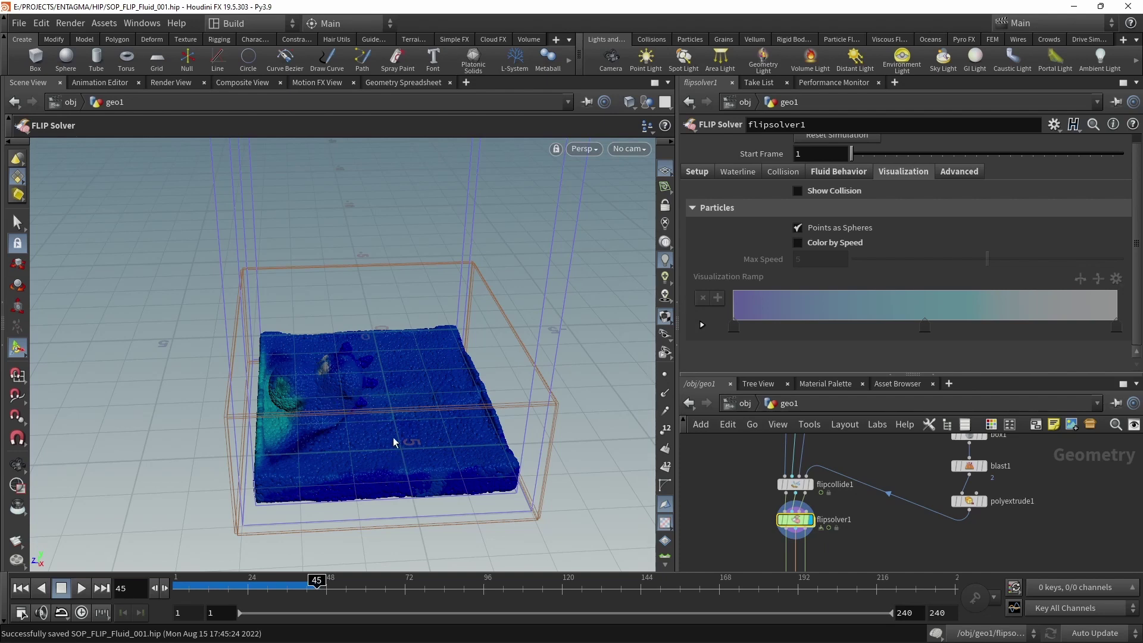
Display the setviscosity node's result, showing only the blue dinosaur.
{"action": "scroll", "coordinate": [912, 509], "scroll_direction": "up", "scroll_amount": 7}
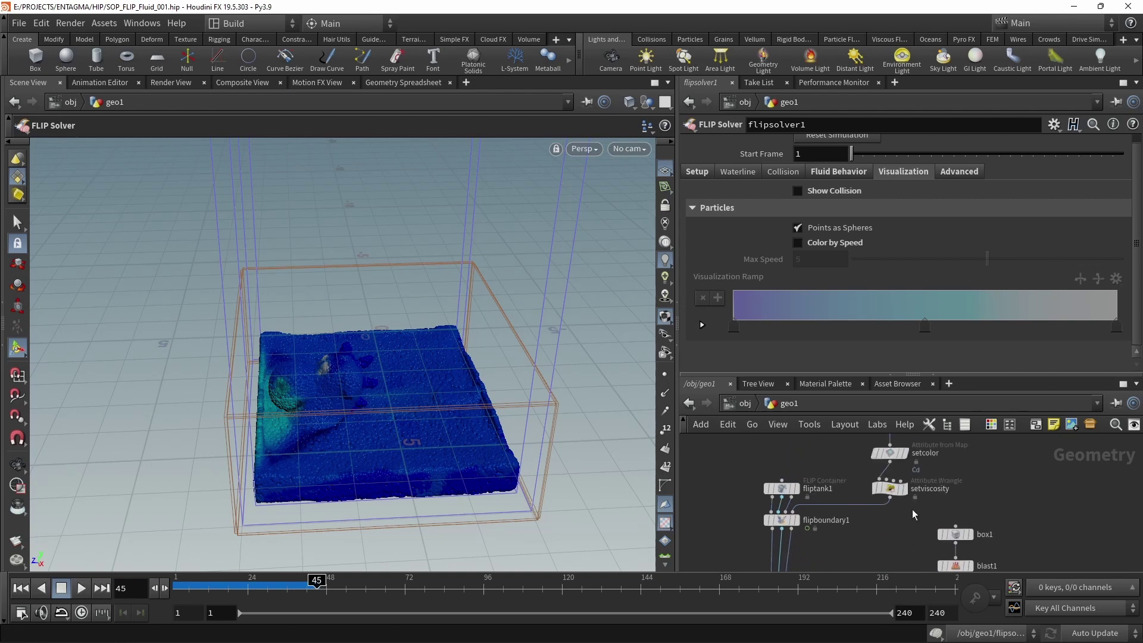
{"action": "left_click", "coordinate": [881, 510]}
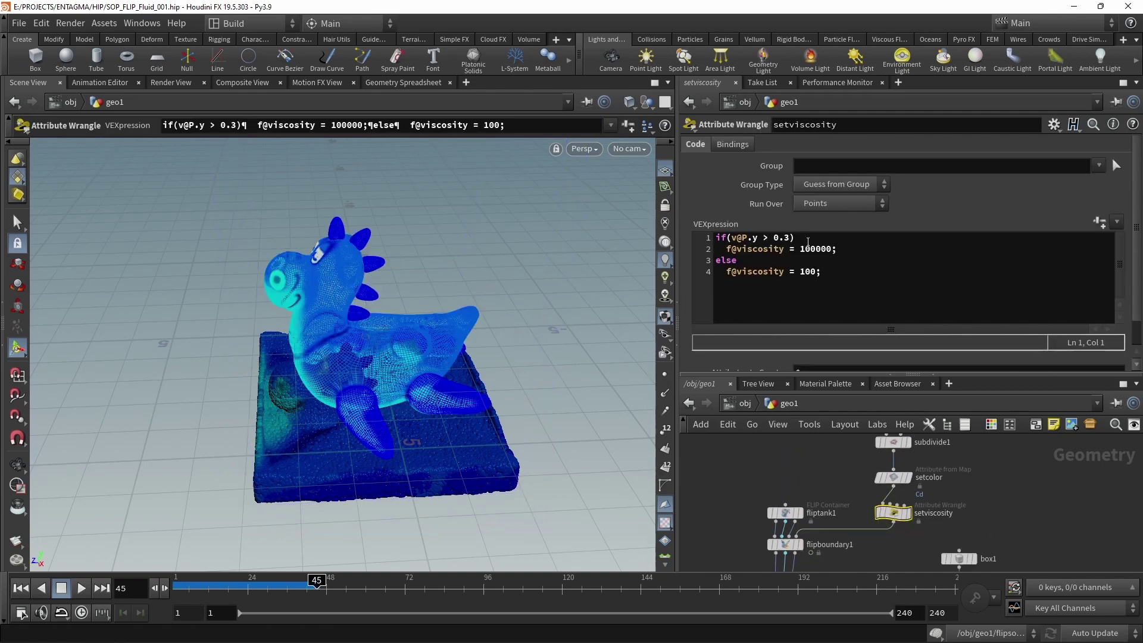
{"action": "left_click", "coordinate": [906, 511]}
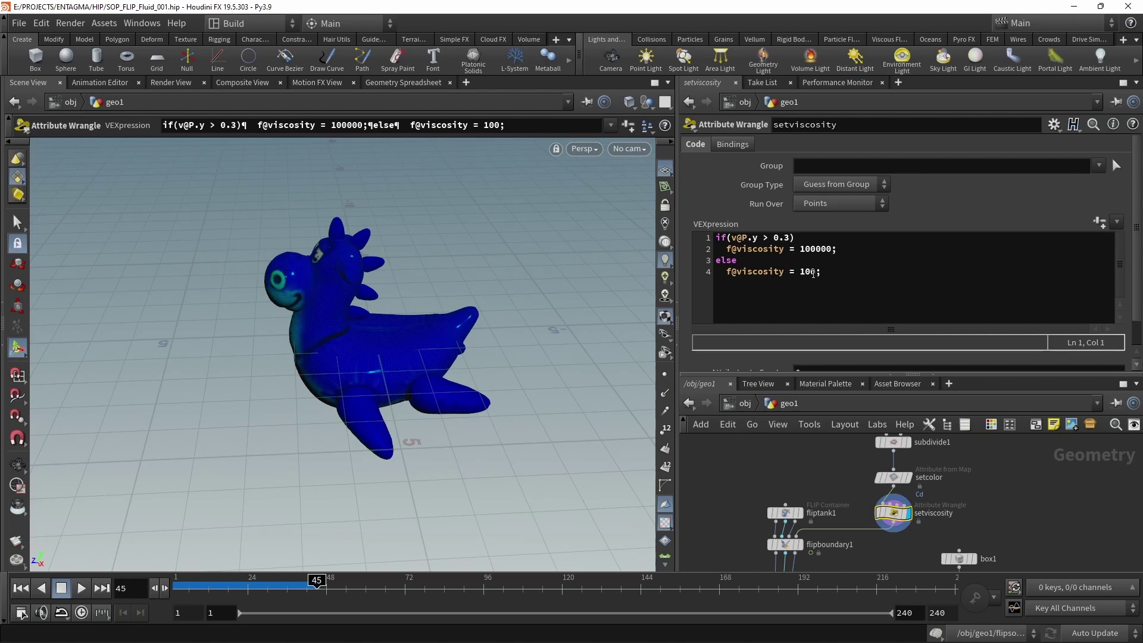
{"action": "middle_click_drag", "start_coordinate": [1010, 520], "coordinate": [983, 510]}
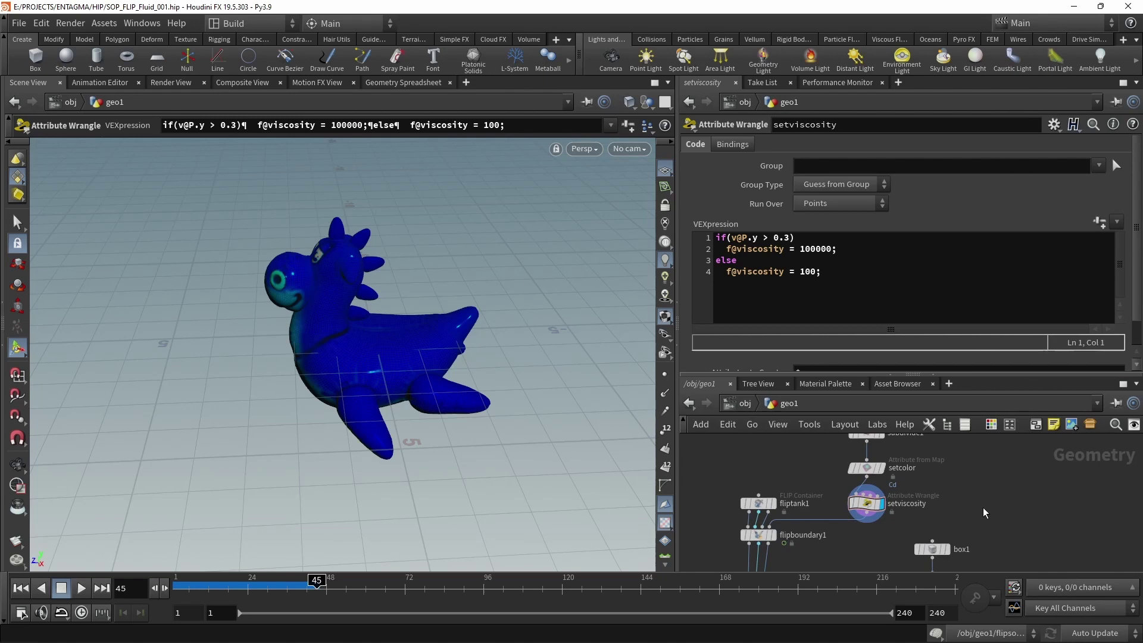
Add pointwrangle1 after the upstream node and wire its output into flipboundary1.
{"action": "key", "text": "Tab"}
{"action": "type", "text": "pointw"}
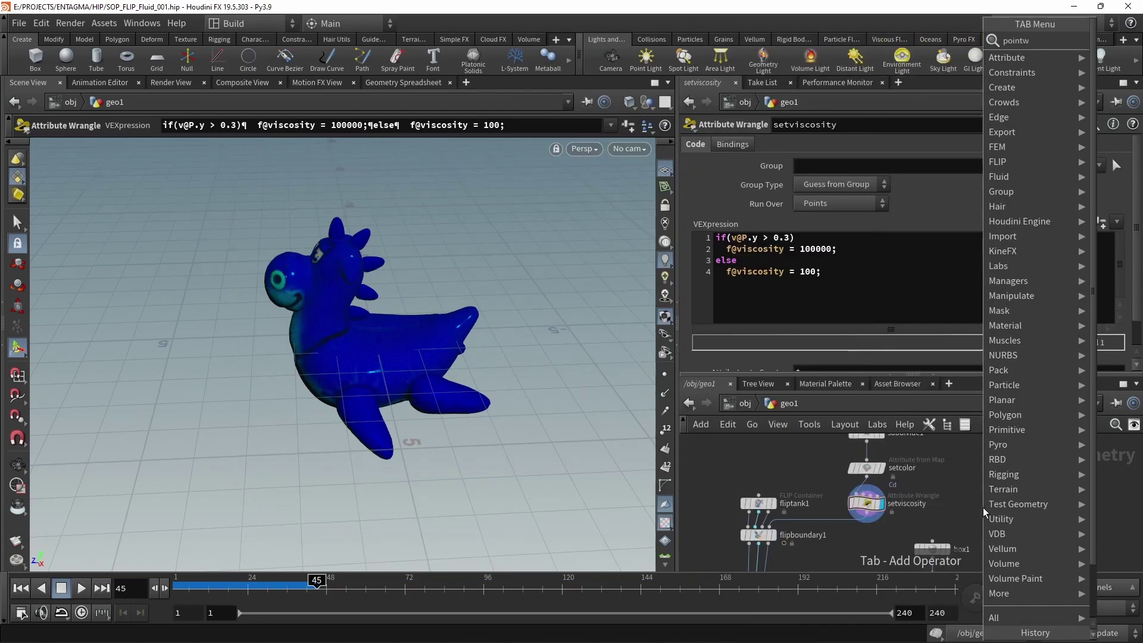
{"action": "key", "text": "Return"}
{"action": "left_click", "coordinate": [983, 507]}
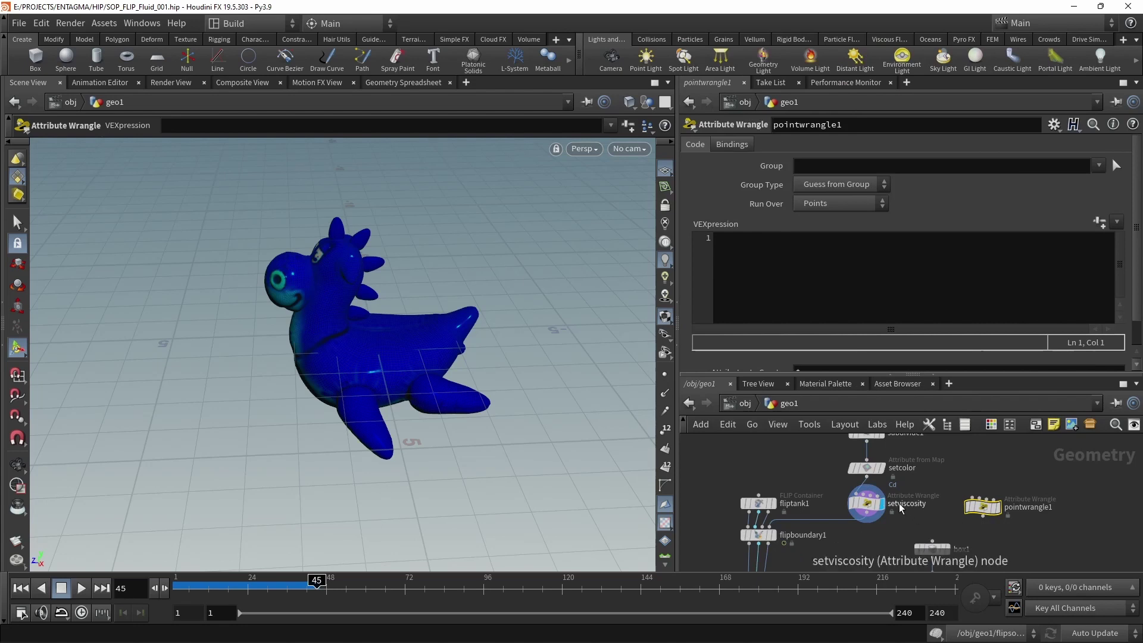
{"action": "left_click", "coordinate": [868, 476]}
{"action": "left_click", "coordinate": [981, 514]}
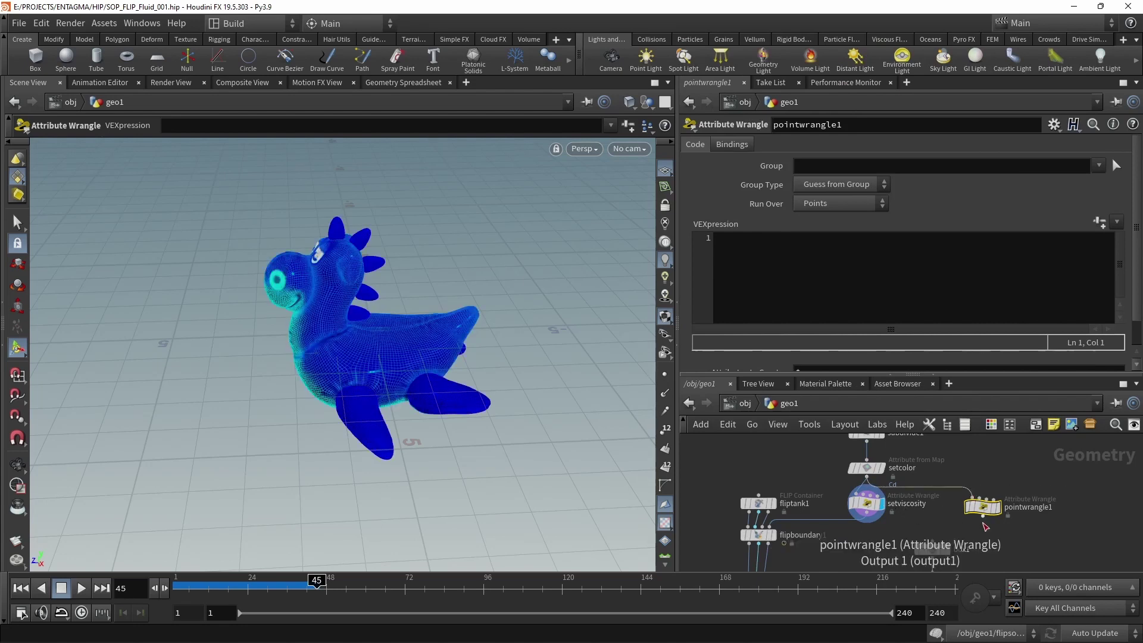
{"action": "left_click", "coordinate": [982, 517]}
{"action": "left_click", "coordinate": [773, 530]}
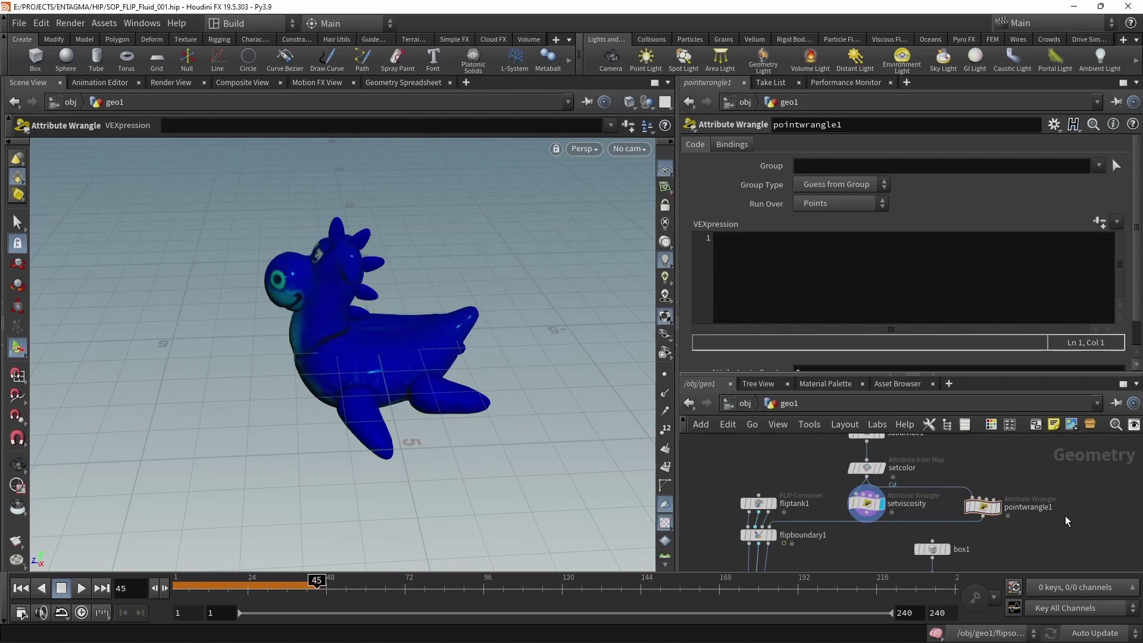
Rewind to frame 1, save the scene, and select pointwrangle1 for editing.
{"action": "left_click", "coordinate": [20, 588]}
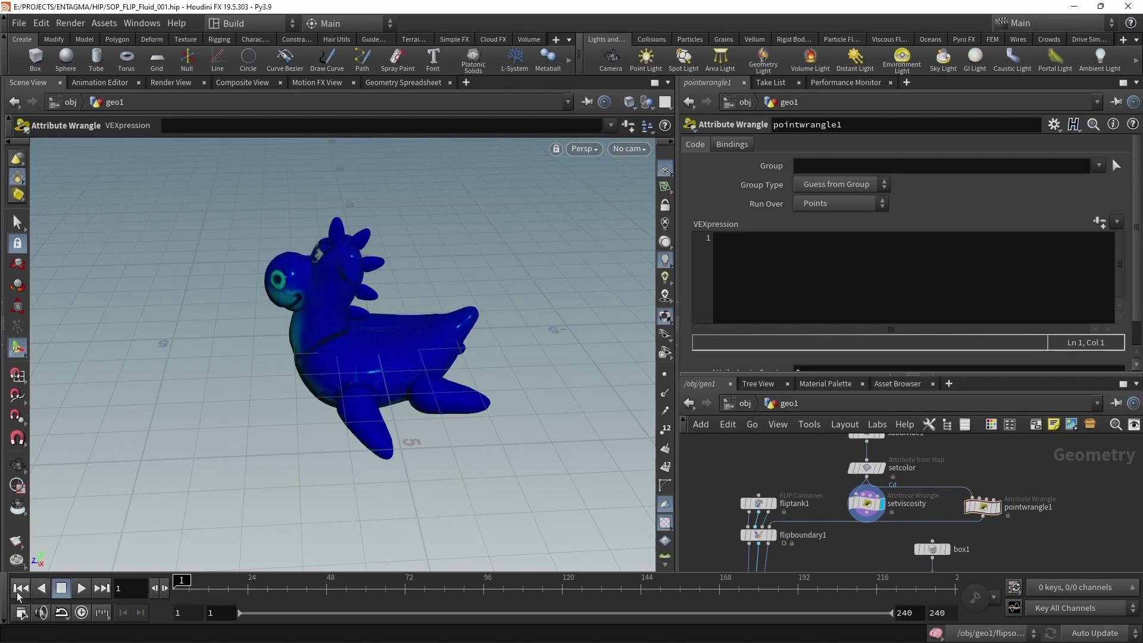
{"action": "key", "text": "ctrl+s"}
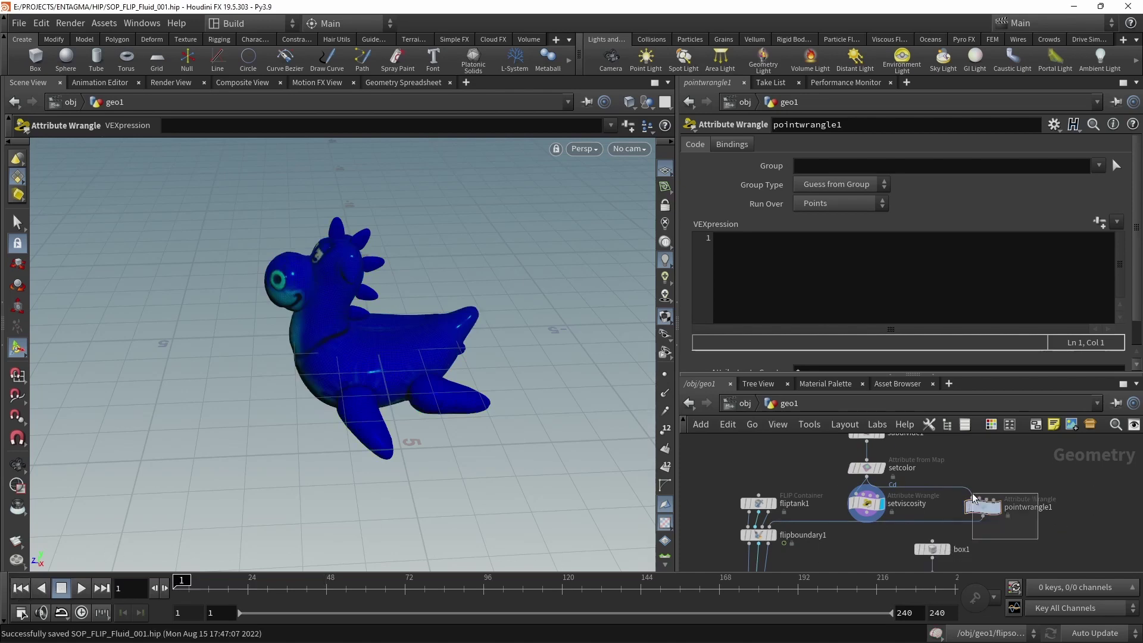
{"action": "left_click", "coordinate": [982, 507]}
{"action": "left_click", "coordinate": [806, 269]}
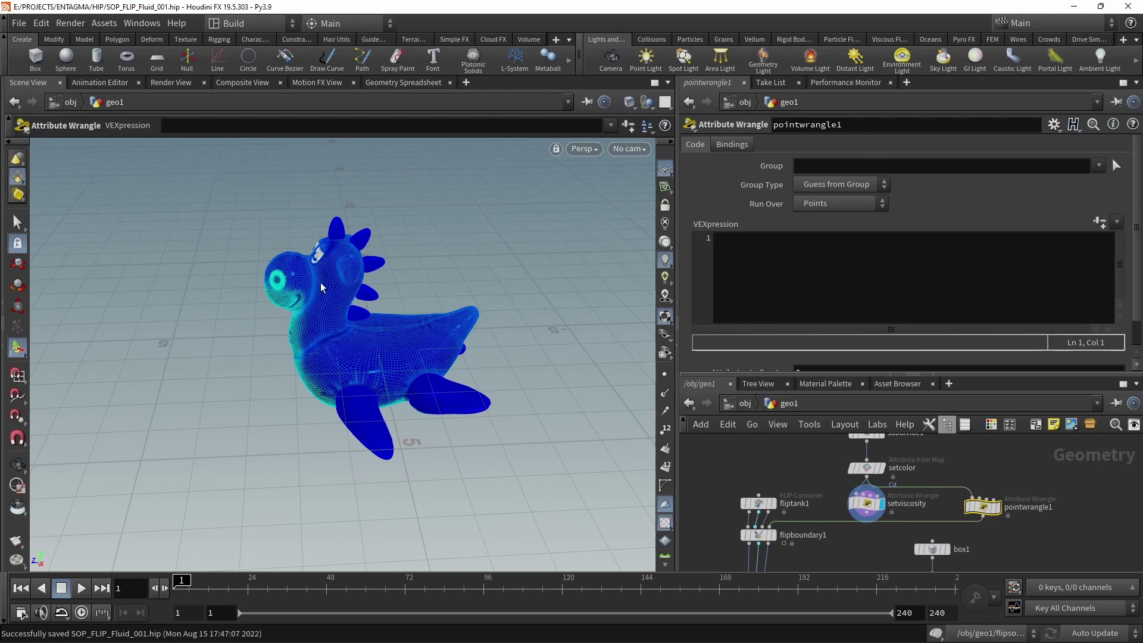
{"action": "left_click_drag", "start_coordinate": [321, 288], "coordinate": [313, 341]}
{"action": "key", "text": "Escape"}
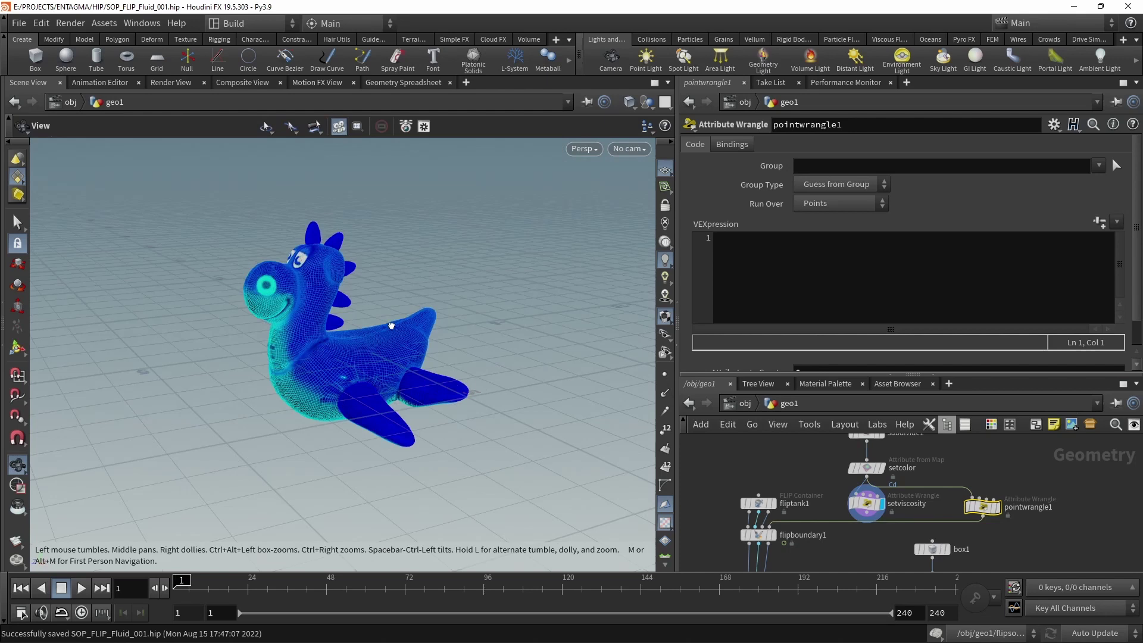
{"action": "left_click_drag", "start_coordinate": [391, 326], "coordinate": [347, 373]}
{"action": "key", "text": "Return"}
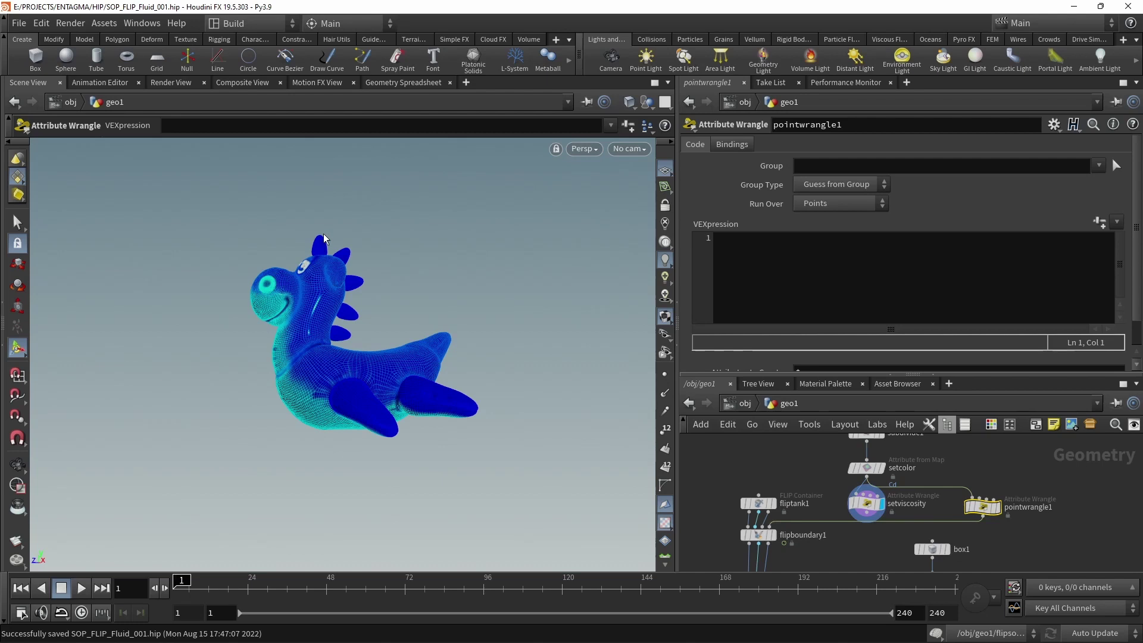
Write relpos = relpointbbox(0, @P), ypos = relpos.y, and f@viscosity = chramp("Viscosity", ypos).
{"action": "left_click", "coordinate": [796, 250]}
{"action": "type", "text": "vector"}
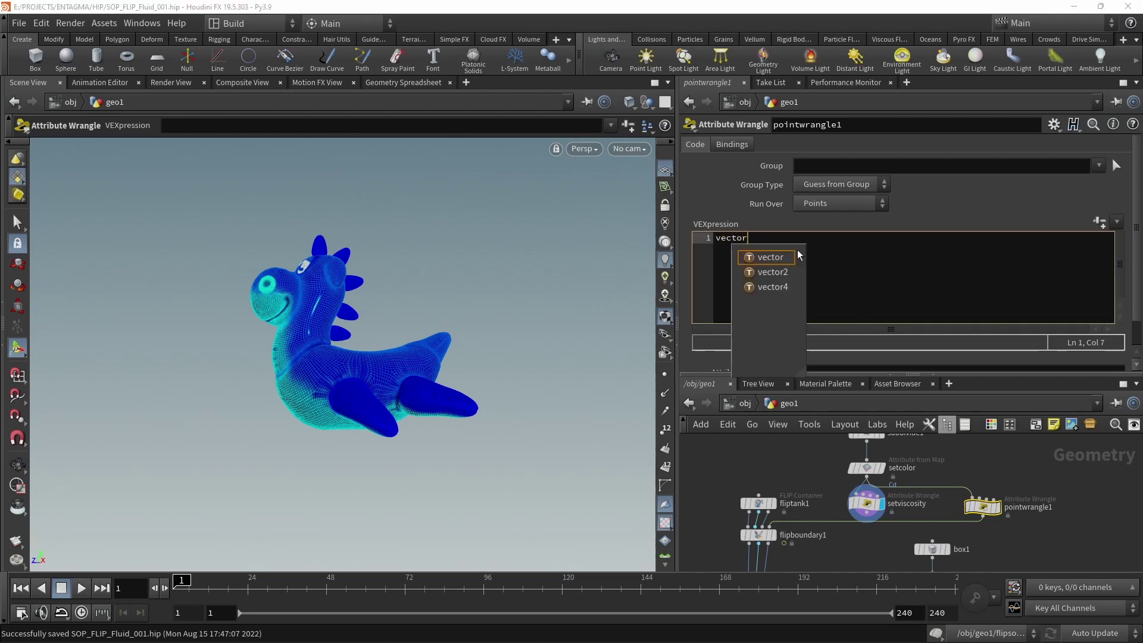
{"action": "type", "text": " relpos ="}
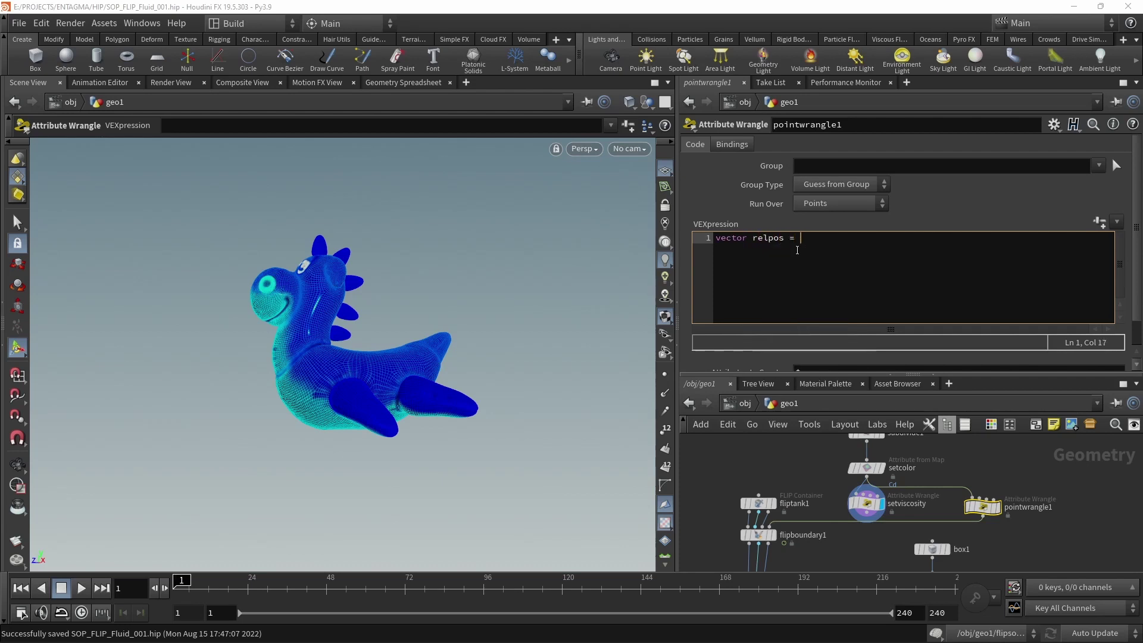
{"action": "type", "text": " rel"}
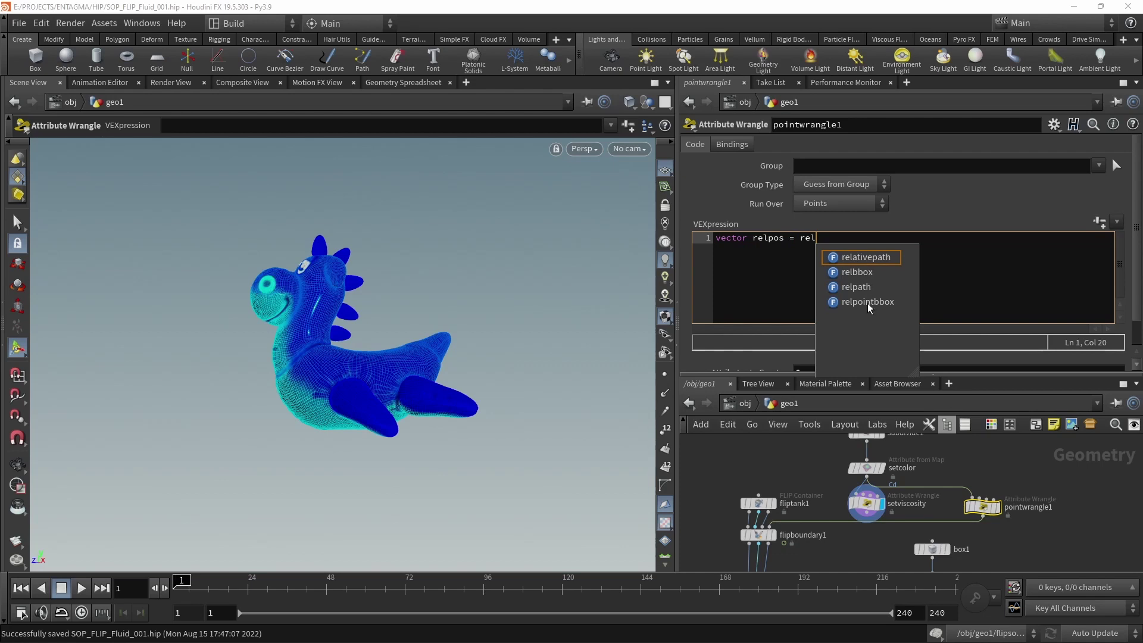
{"action": "double_click", "coordinate": [866, 302]}
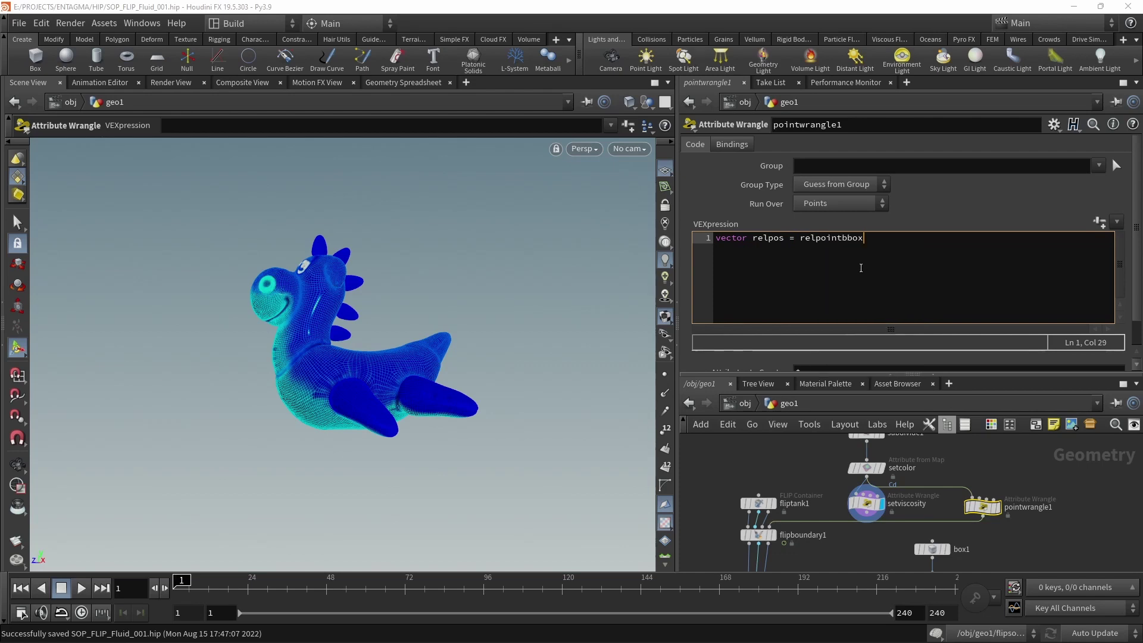
{"action": "type", "text": "()"}
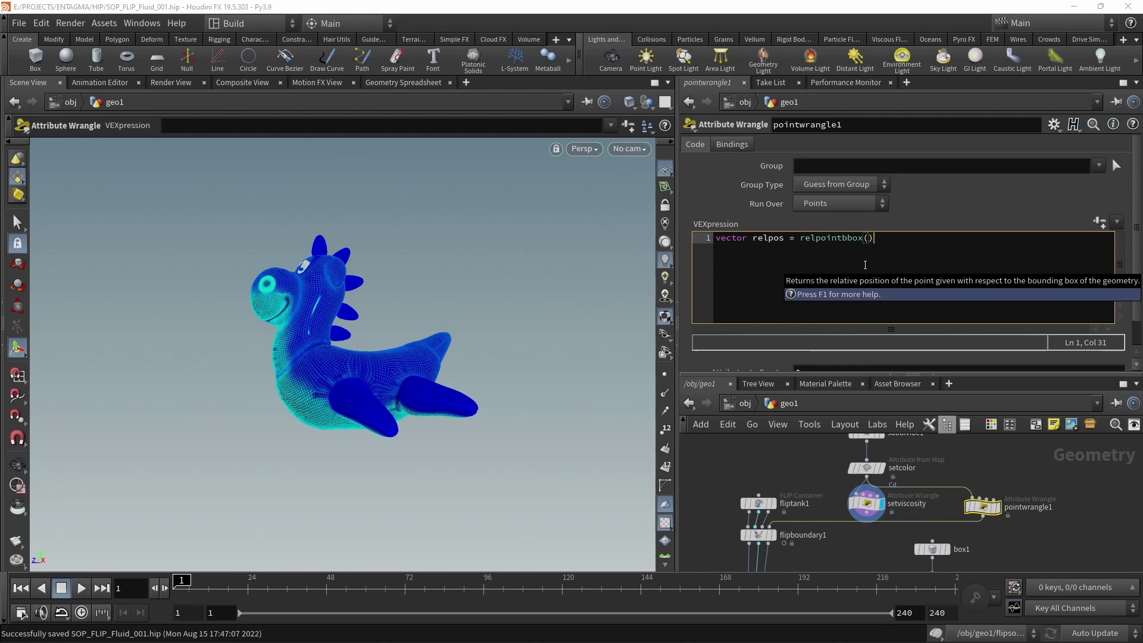
{"action": "type", "text": ";"}
{"action": "key", "text": "Left"}
{"action": "key", "text": "Left"}
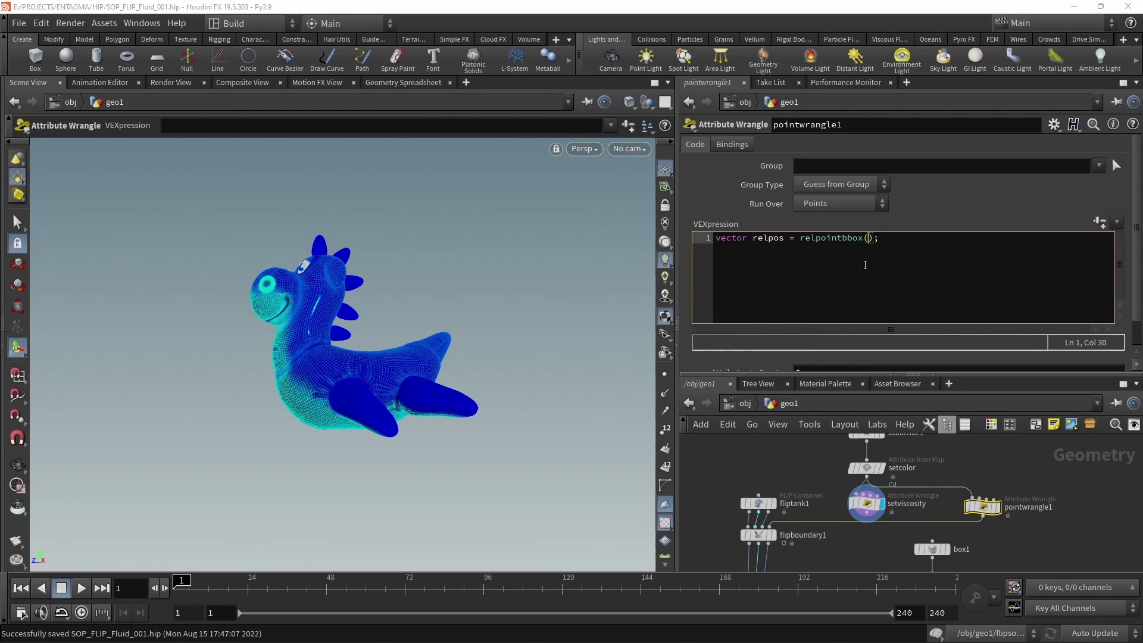
{"action": "mouse_move", "coordinate": [976, 504]}
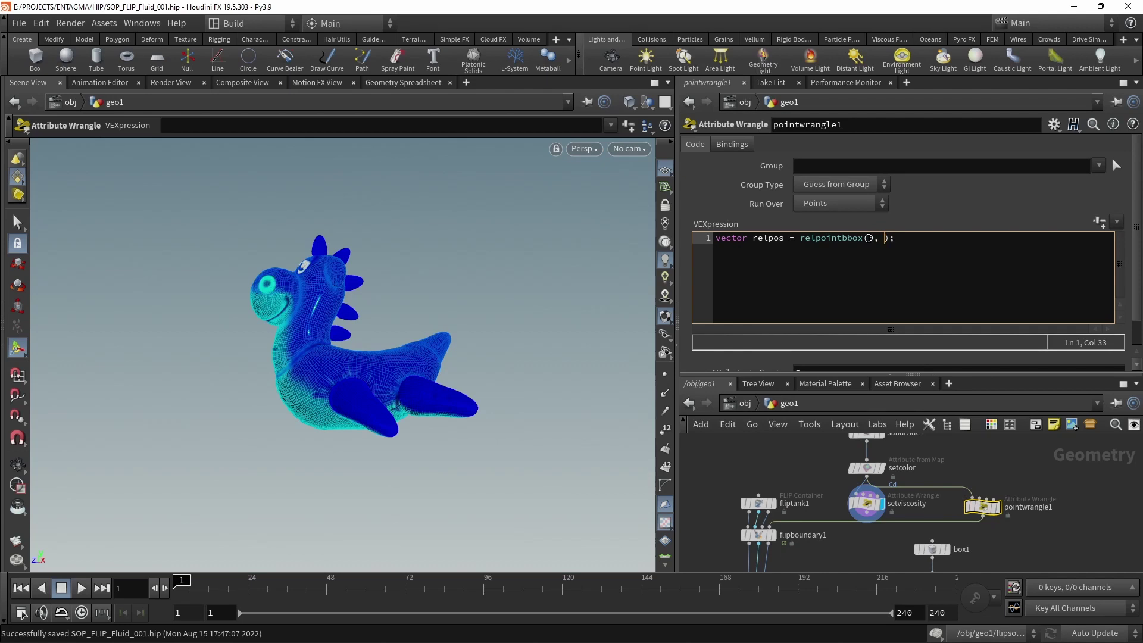
{"action": "type", "text": "@P"}
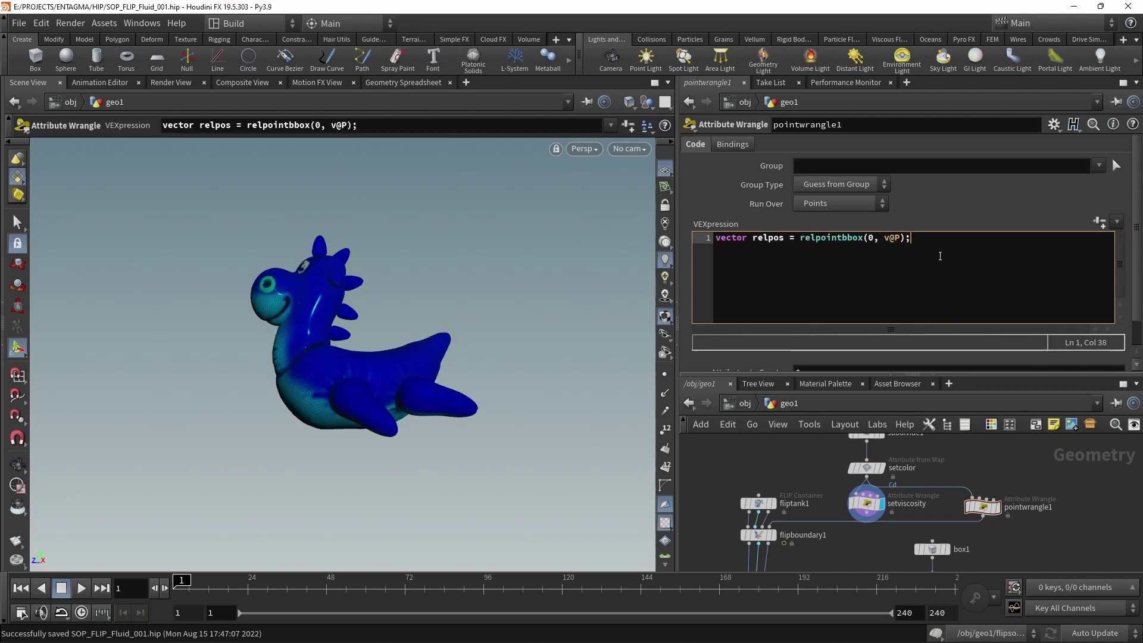
{"action": "left_click", "coordinate": [939, 256]}
{"action": "key", "text": "Return"}
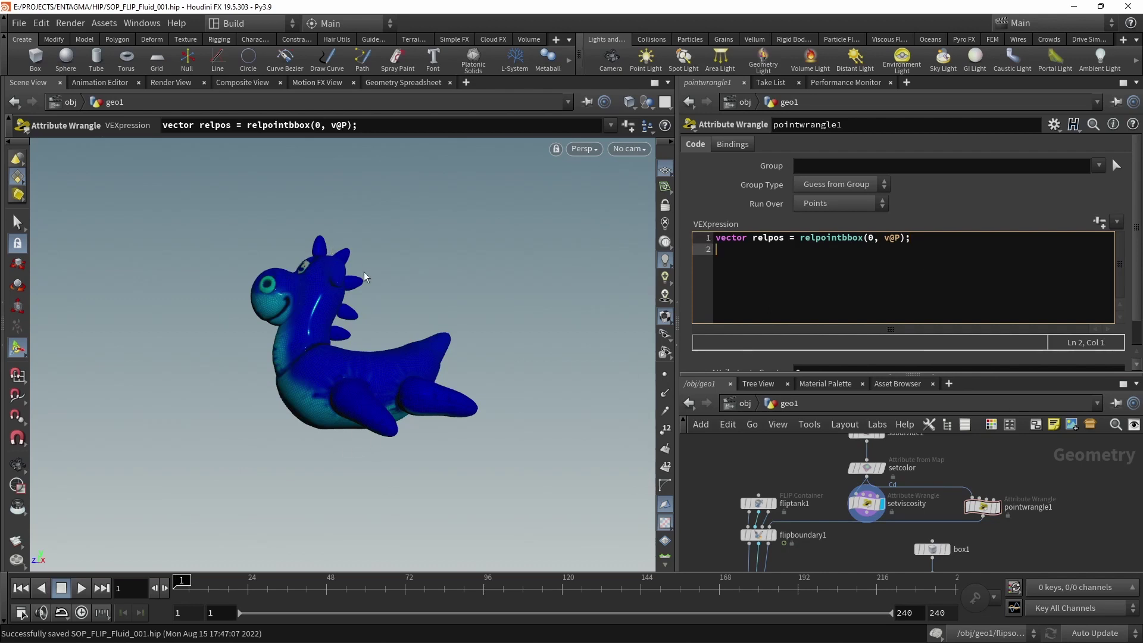
{"action": "type", "text": "float "}
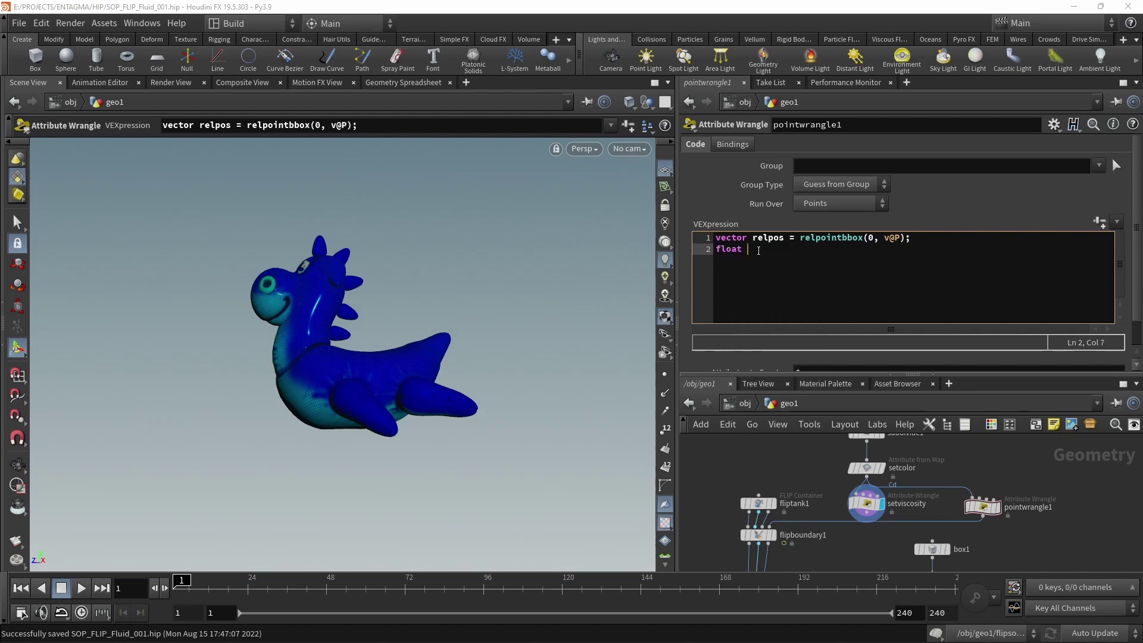
{"action": "type", "text": "ypos = relpos.y;"}
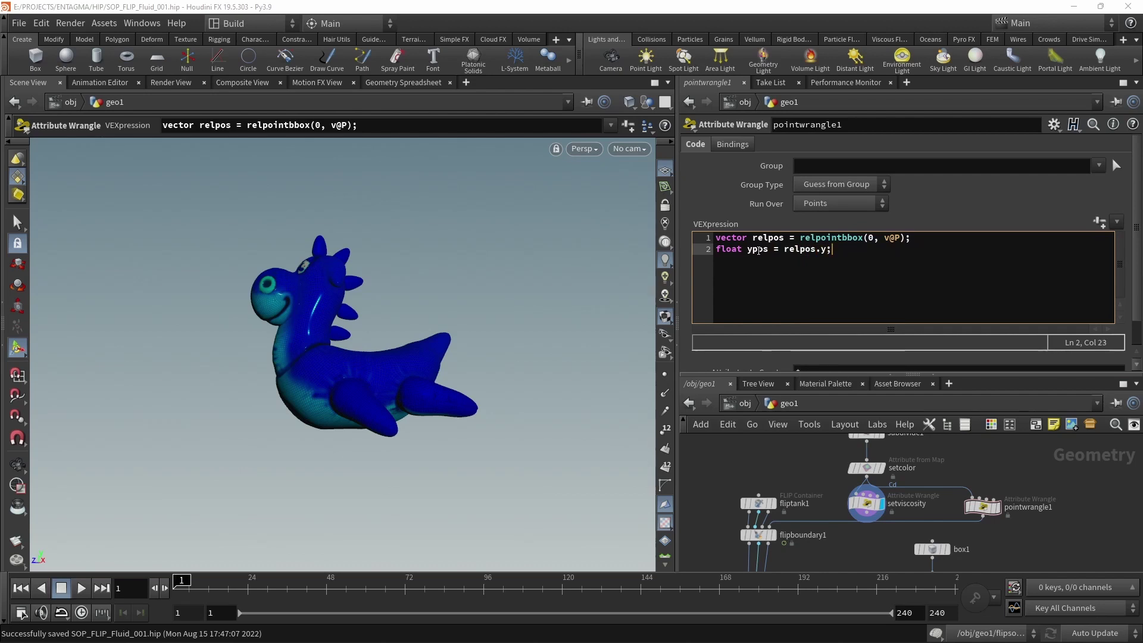
{"action": "key", "text": "Return"}
{"action": "key", "text": "Return"}
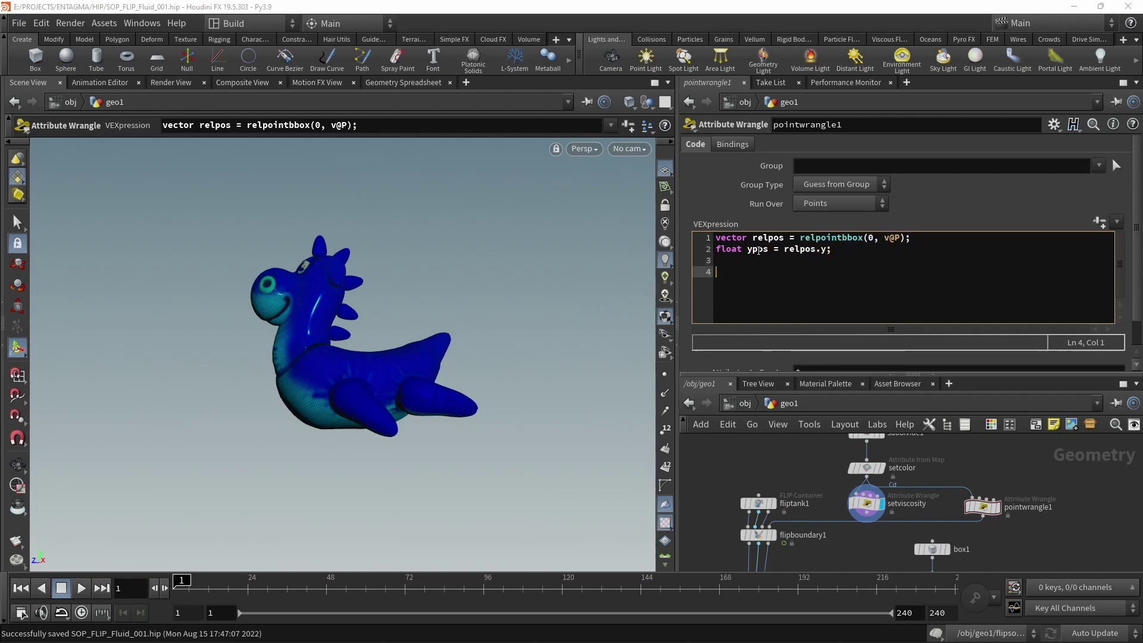
{"action": "type", "text": "f"}
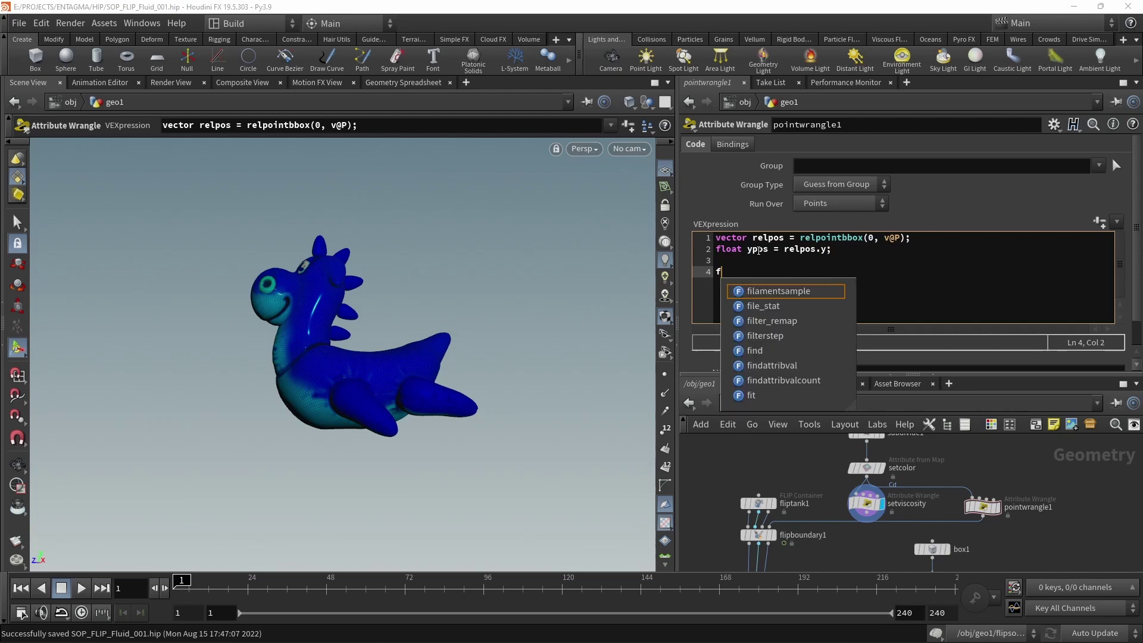
{"action": "type", "text": "@viscosity"}
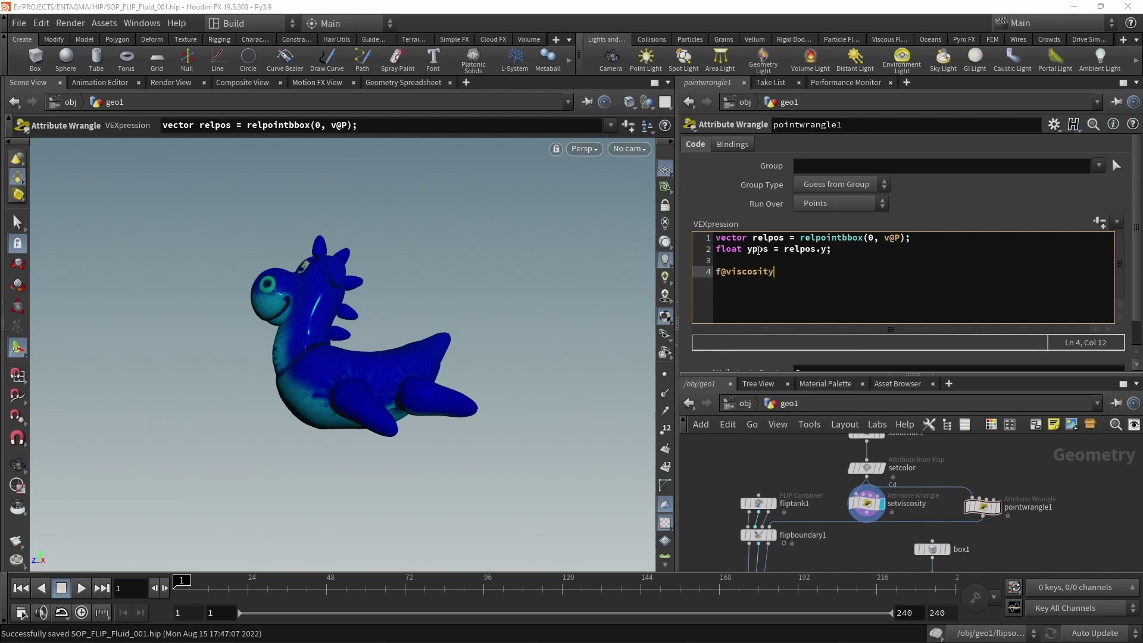
{"action": "type", "text": " = ch"}
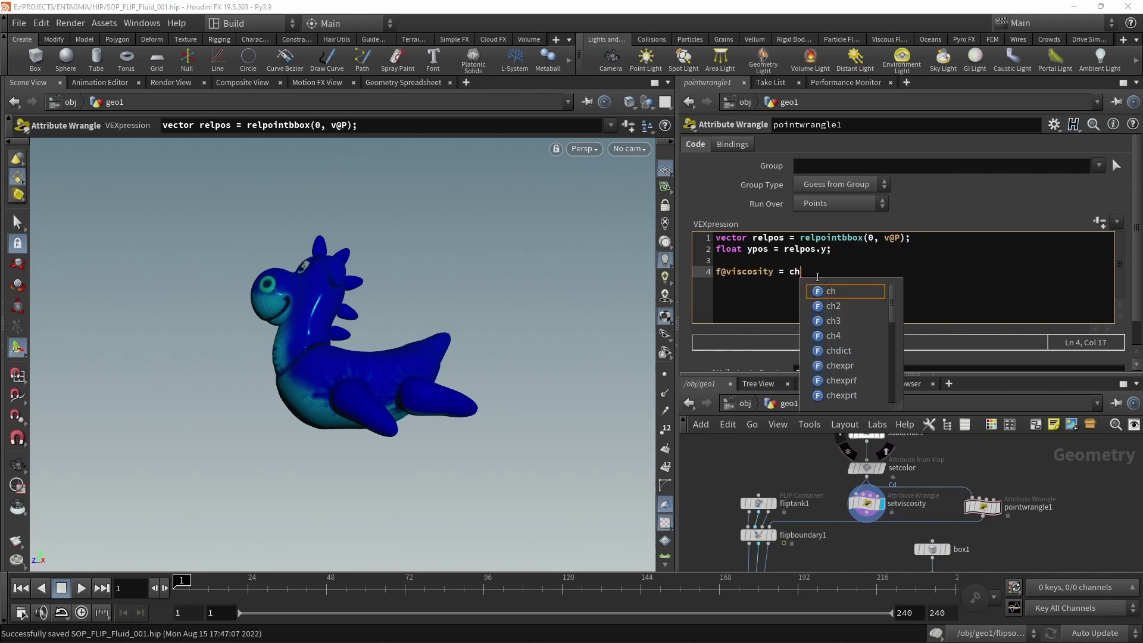
{"action": "type", "text": "ramp();"}
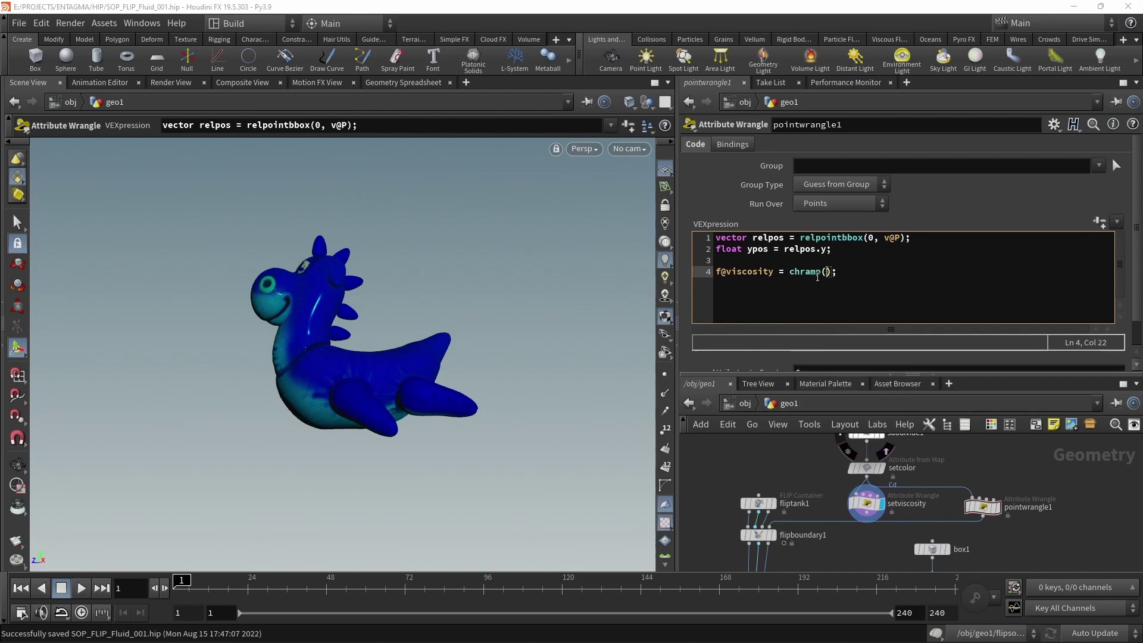
{"action": "type", "text": "\"Viscosity\", ypos"}
Create the Viscosity ramp parameter and append * chf("Overall_Amp") + .1 to line 4.
{"action": "left_click", "coordinate": [1101, 222]}
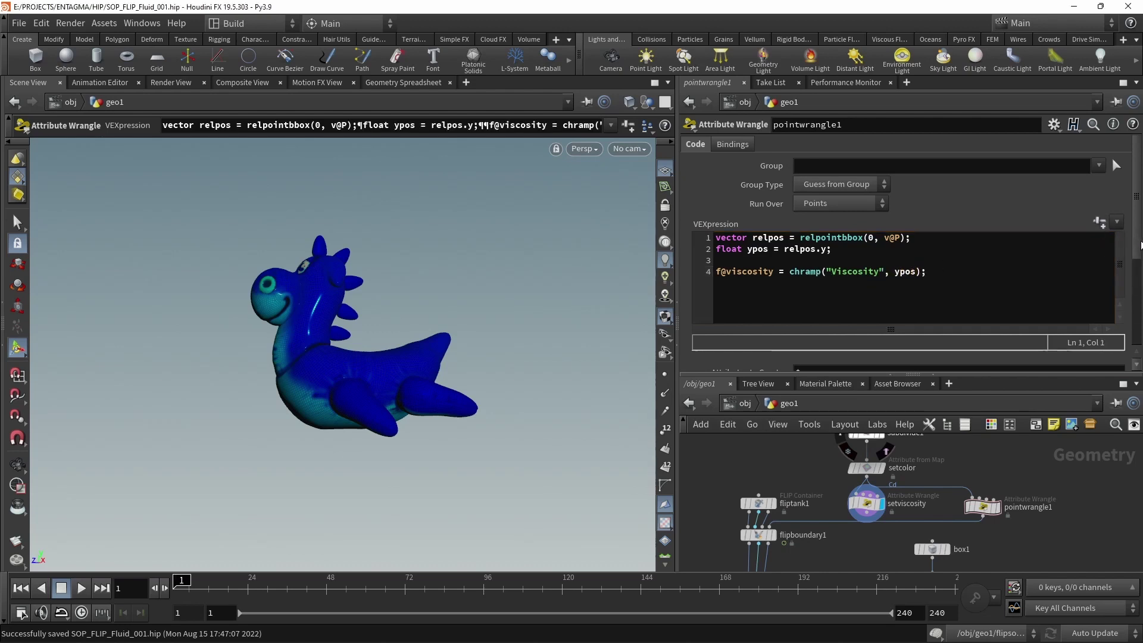
{"action": "left_click_drag", "start_coordinate": [1133, 244], "coordinate": [1131, 337]}
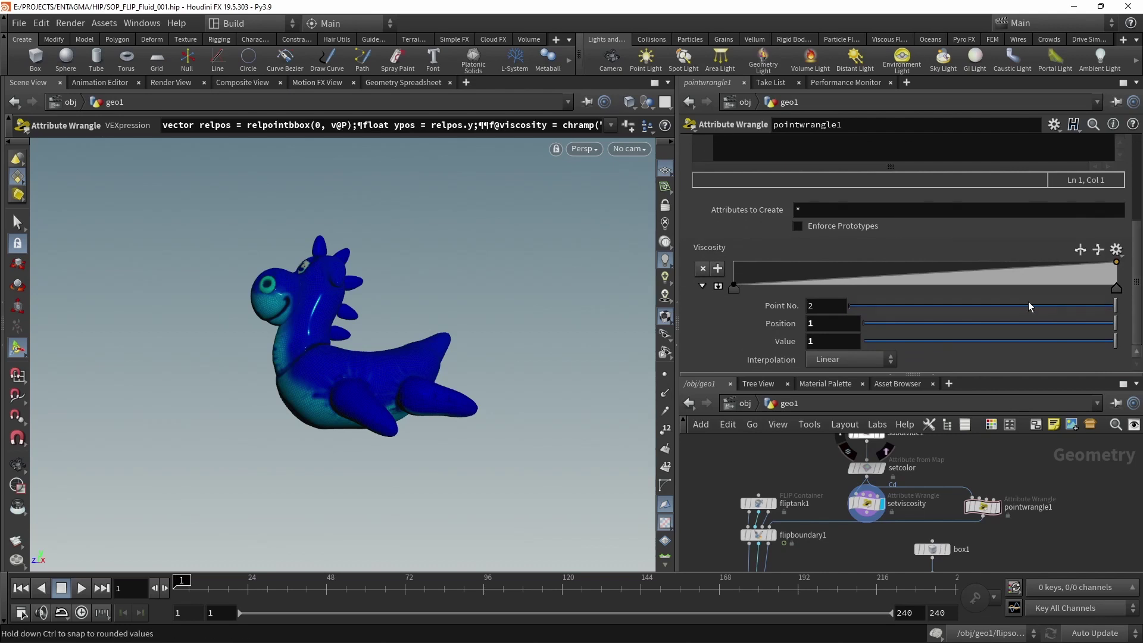
{"action": "scroll", "coordinate": [1136, 302], "scroll_direction": "up", "scroll_amount": 5}
{"action": "scroll", "coordinate": [935, 242], "scroll_direction": "up", "scroll_amount": 1}
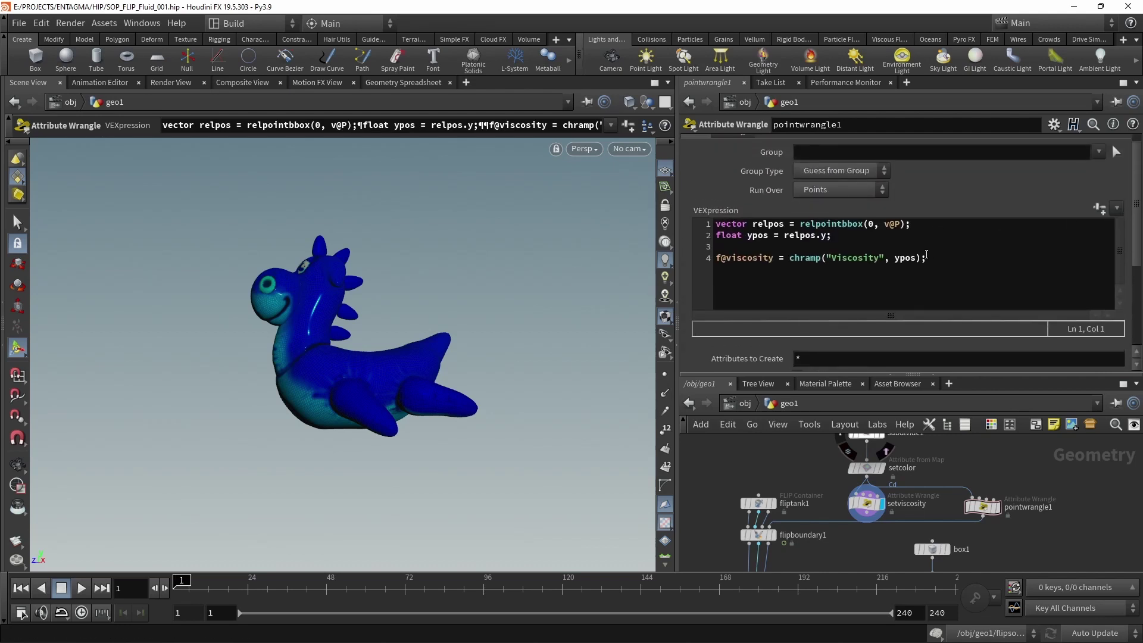
{"action": "left_click", "coordinate": [921, 257]}
{"action": "type", "text": "' c"}
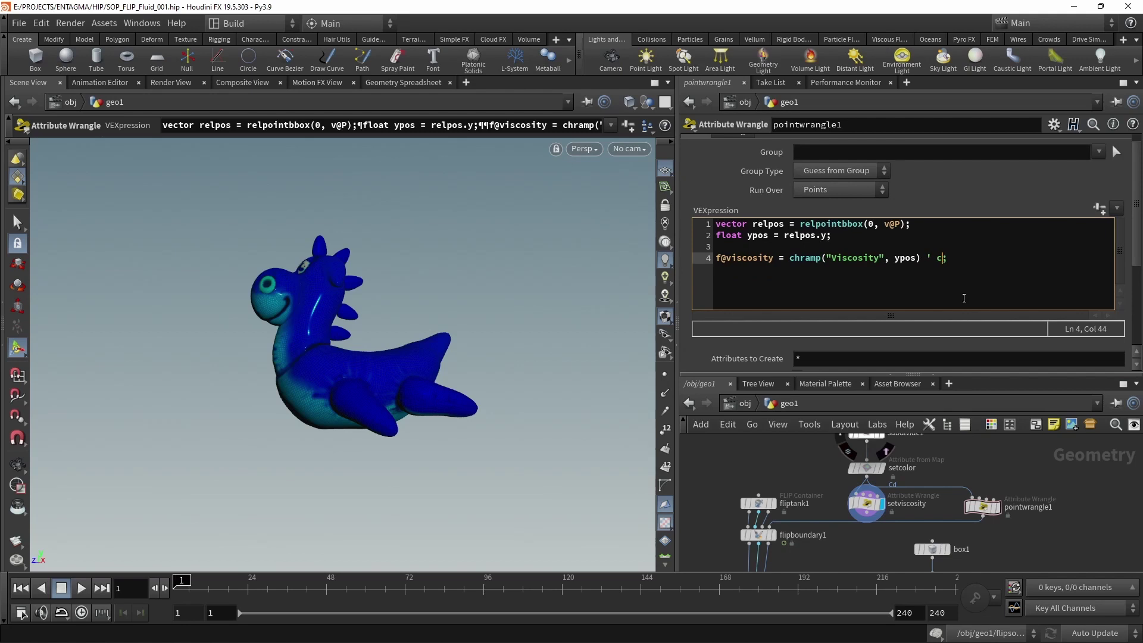
{"action": "type", "text": "hf("}
{"action": "key", "text": "Left"}
{"action": "key", "text": "Left"}
{"action": "key", "text": "Left"}
{"action": "key", "text": "Left"}
{"action": "key", "text": "Left"}
{"action": "key", "text": "BackSpace"}
{"action": "type", "text": "*"}
{"action": "key", "text": "Right"}
{"action": "key", "text": "Right"}
{"action": "key", "text": "Right"}
{"action": "key", "text": "Right"}
{"action": "key", "text": "Right"}
{"action": "type", "text": "\"Overall_Amp\""}
{"action": "type", "text": "+ .1"}
Create the spare parameters, set Overall Amp to 5000000, and expand the ramp graph.
{"action": "left_click", "coordinate": [1099, 208]}
{"action": "scroll", "coordinate": [904, 262], "scroll_direction": "down", "scroll_amount": 3}
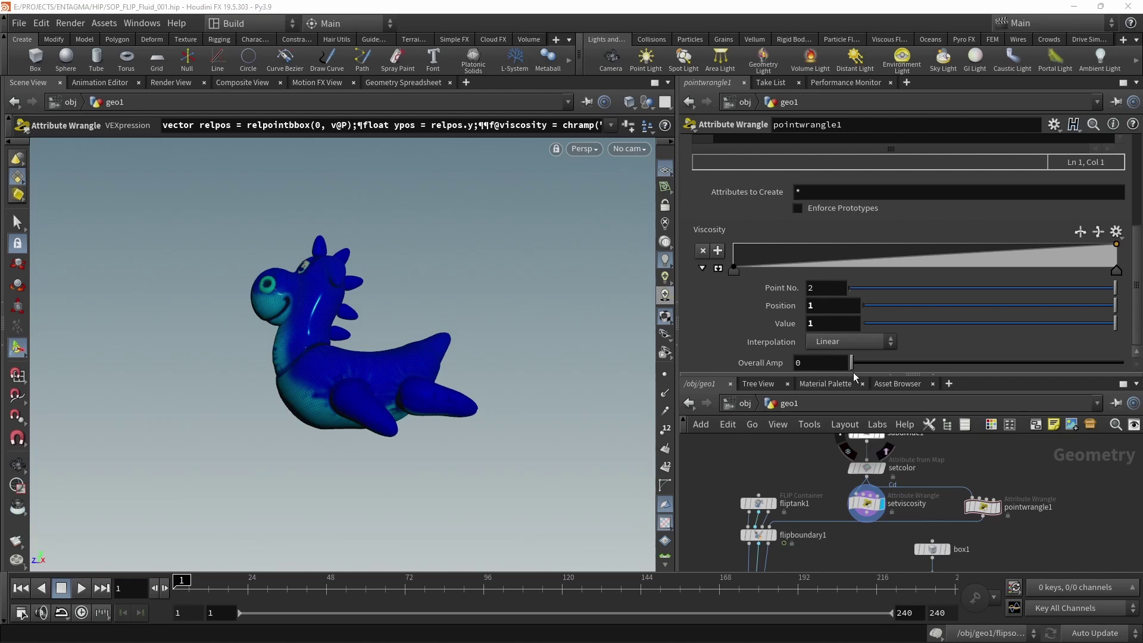
{"action": "left_click", "coordinate": [829, 363]}
{"action": "type", "text": "5"}
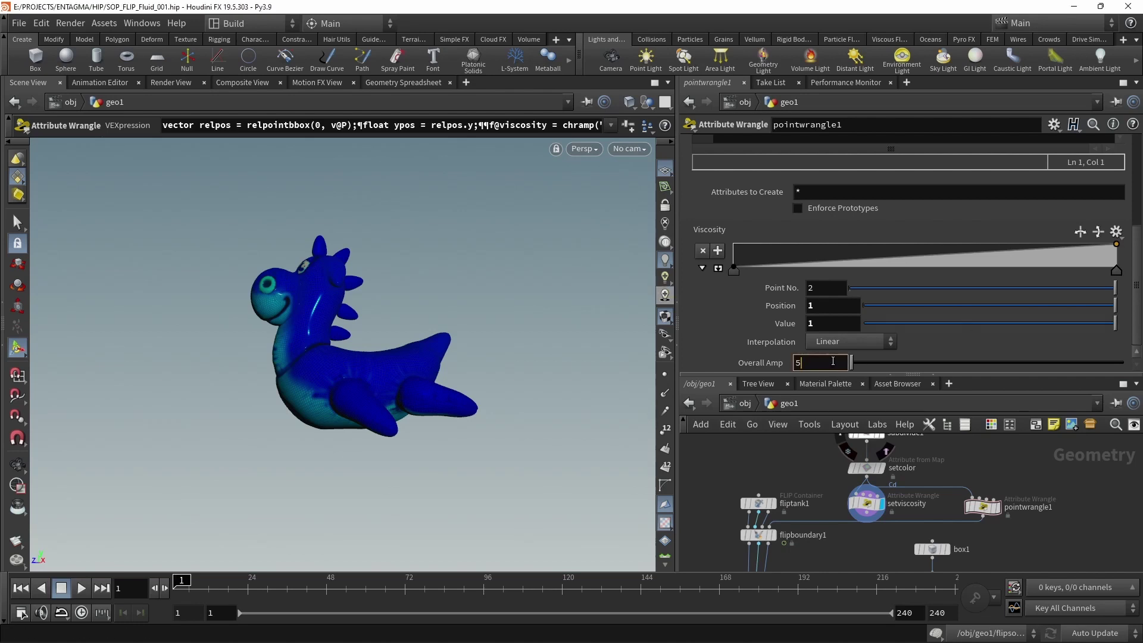
{"action": "type", "text": "000000"}
{"action": "key", "text": "Return"}
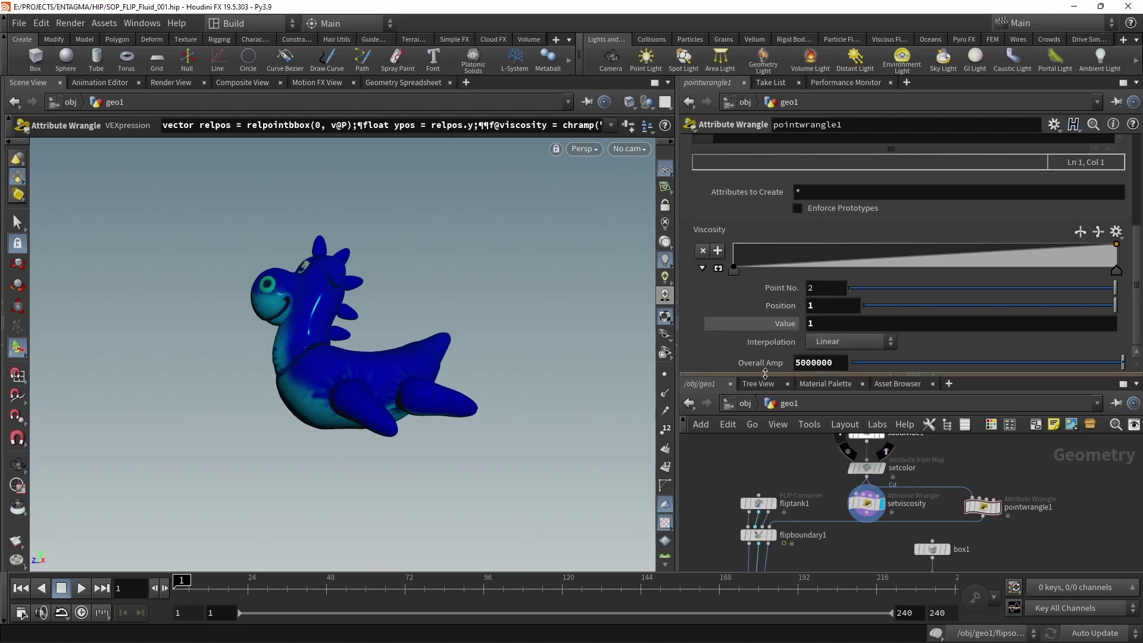
{"action": "left_click", "coordinate": [720, 268]}
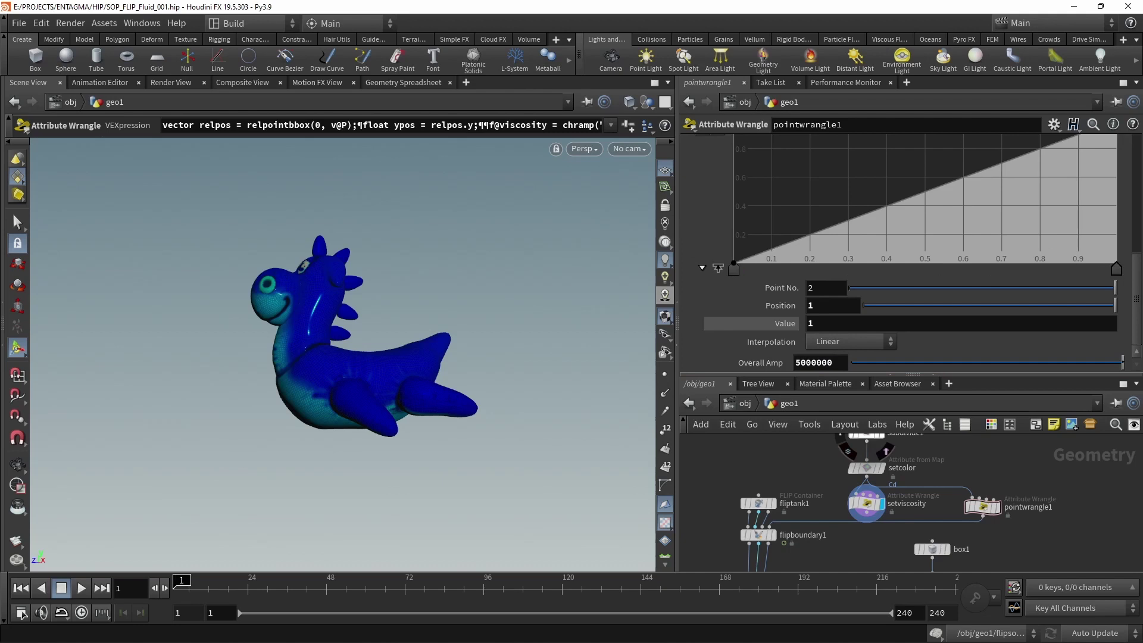
{"action": "scroll", "coordinate": [907, 253], "scroll_direction": "up", "scroll_amount": 3}
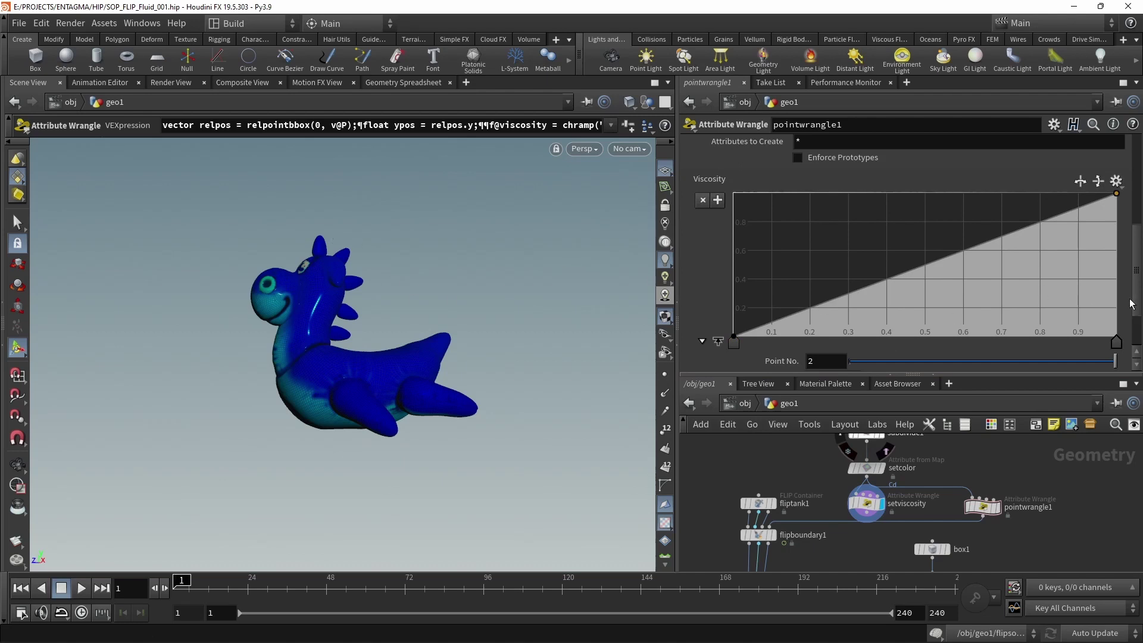
Switch the Viscosity ramp to B-Spline and add a value-0 point at 0.45.
{"action": "left_click_drag", "start_coordinate": [959, 375], "coordinate": [1012, 444]}
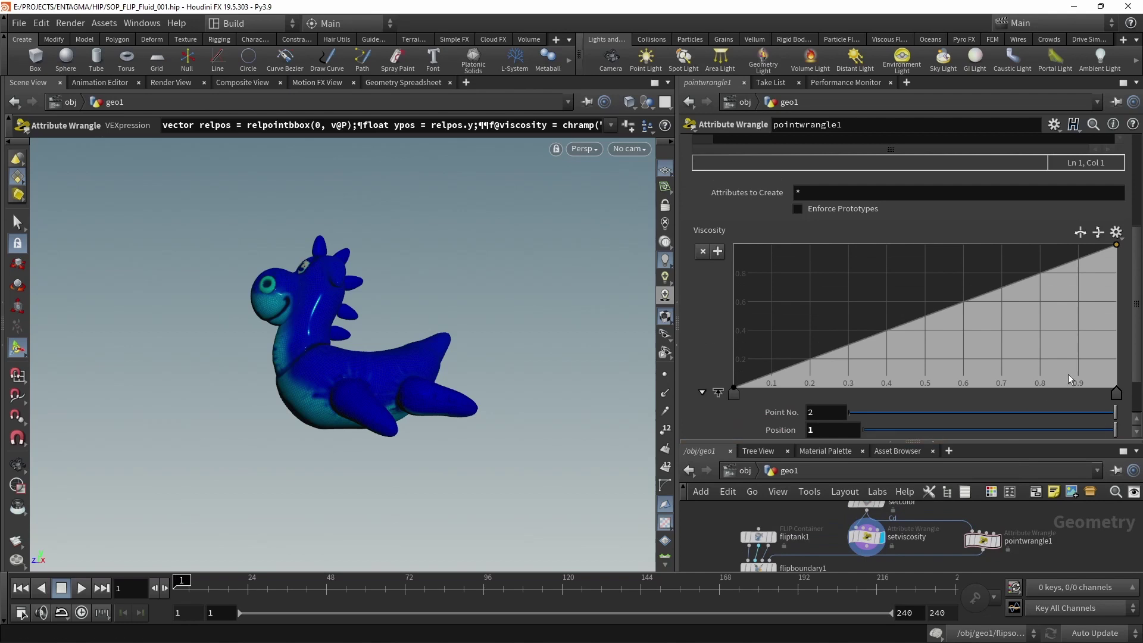
{"action": "scroll", "coordinate": [1132, 390], "scroll_direction": "down", "scroll_amount": 1}
{"action": "left_click", "coordinate": [876, 410]}
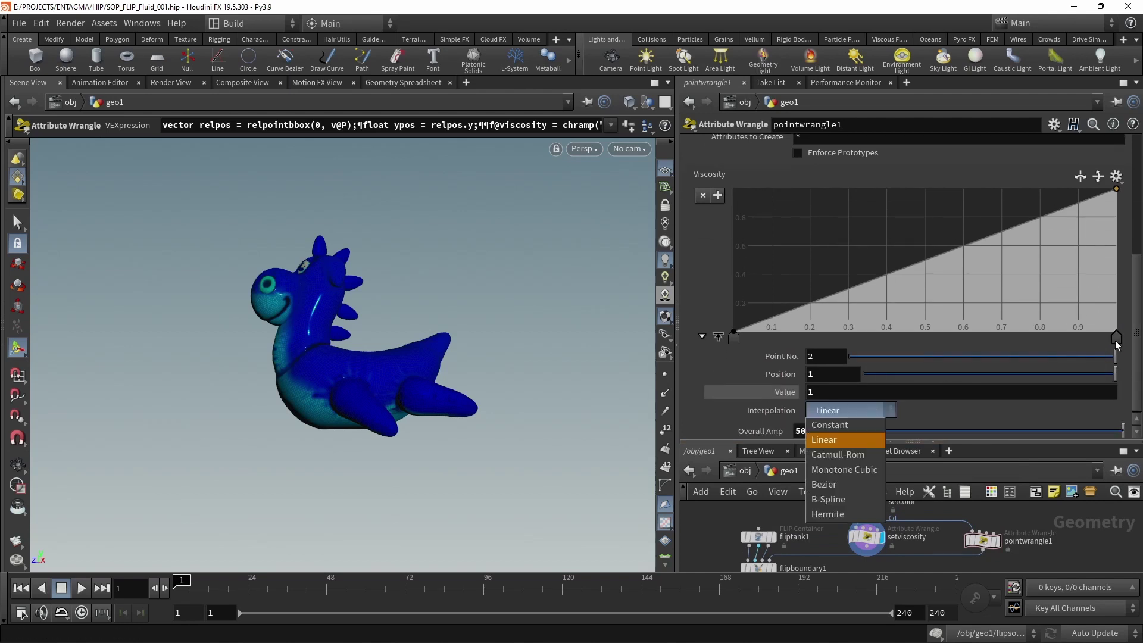
{"action": "left_click", "coordinate": [827, 499]}
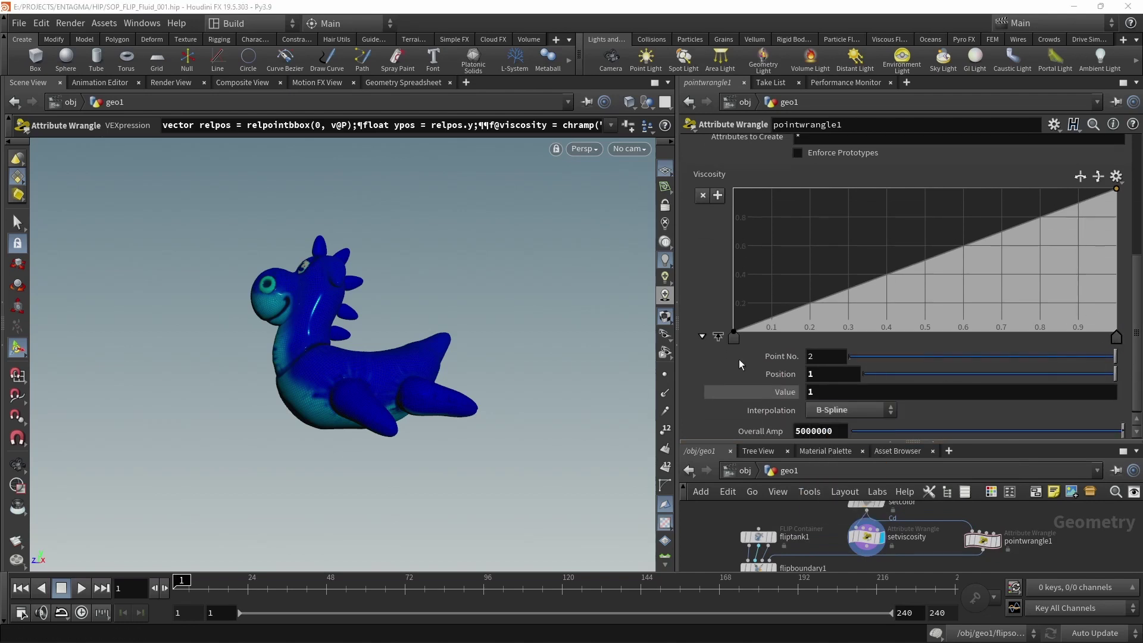
{"action": "left_click", "coordinate": [733, 338]}
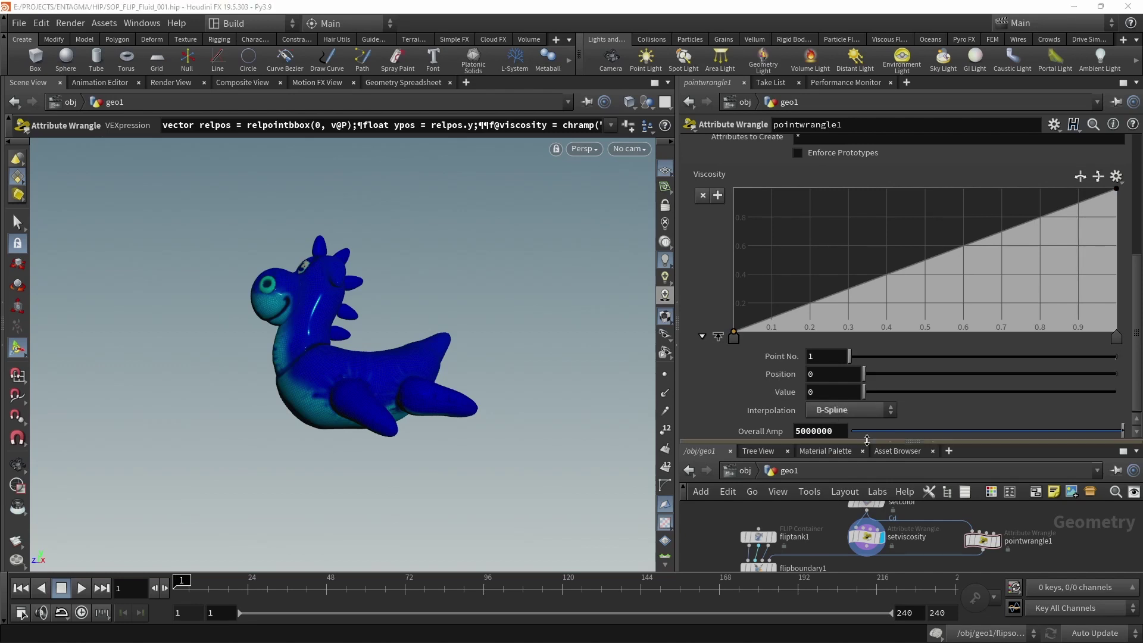
{"action": "left_click_drag", "start_coordinate": [913, 293], "coordinate": [903, 339]}
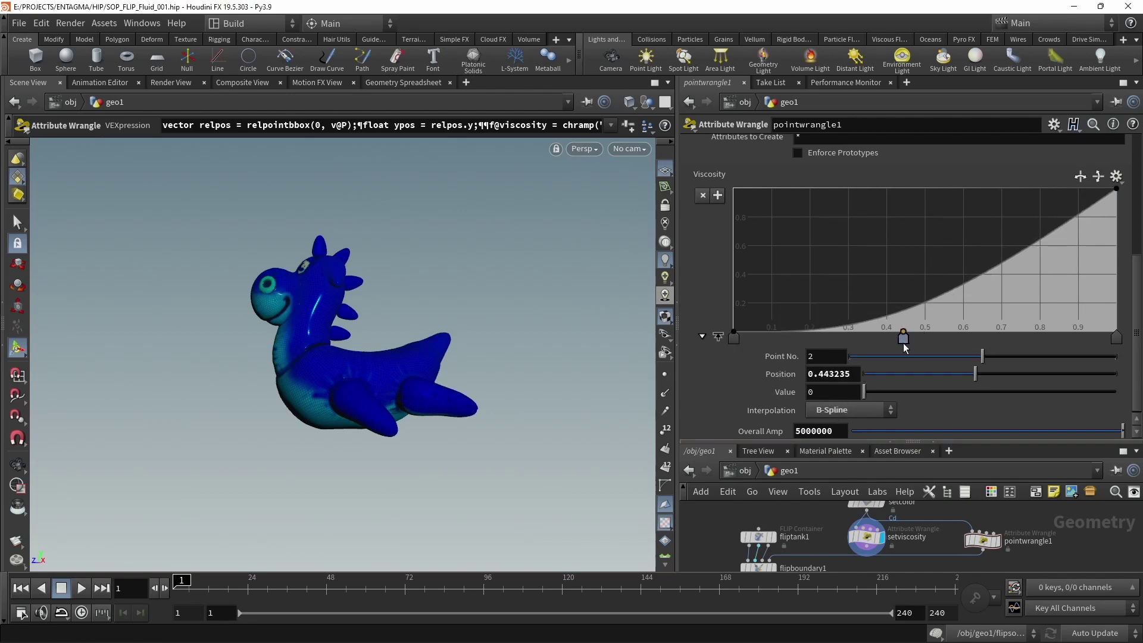
{"action": "double_click", "coordinate": [821, 376]}
{"action": "type", "text": "0.45"}
{"action": "key", "text": "Return"}
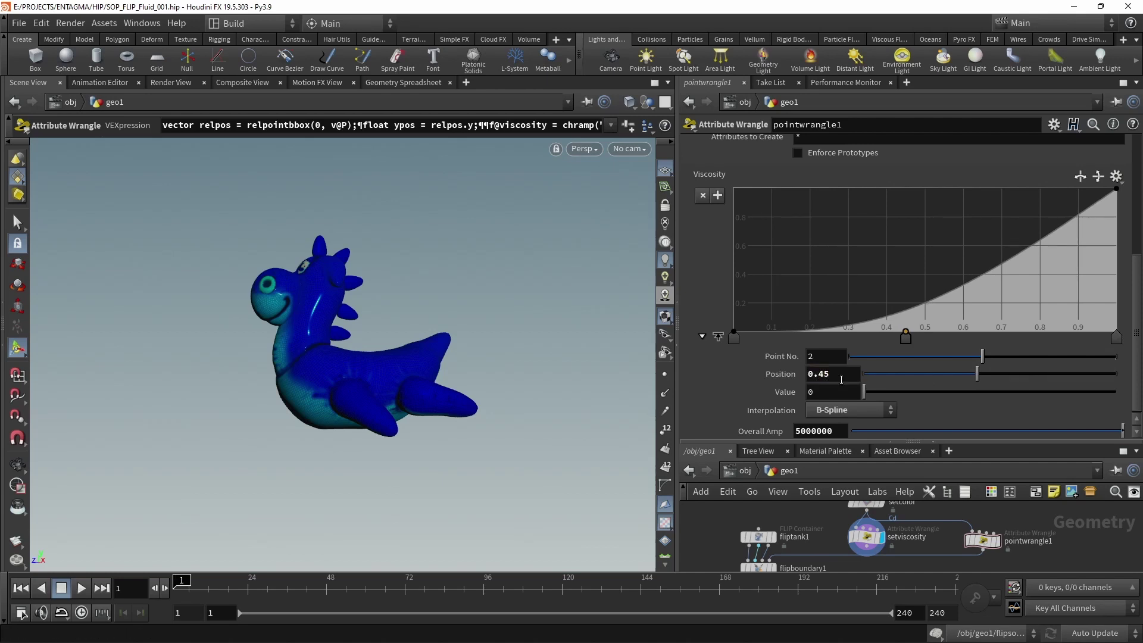
Add ramp points at 0.7 with value 0, and at 0.75 and 0.85 with value 1.
{"action": "left_click", "coordinate": [1002, 314]}
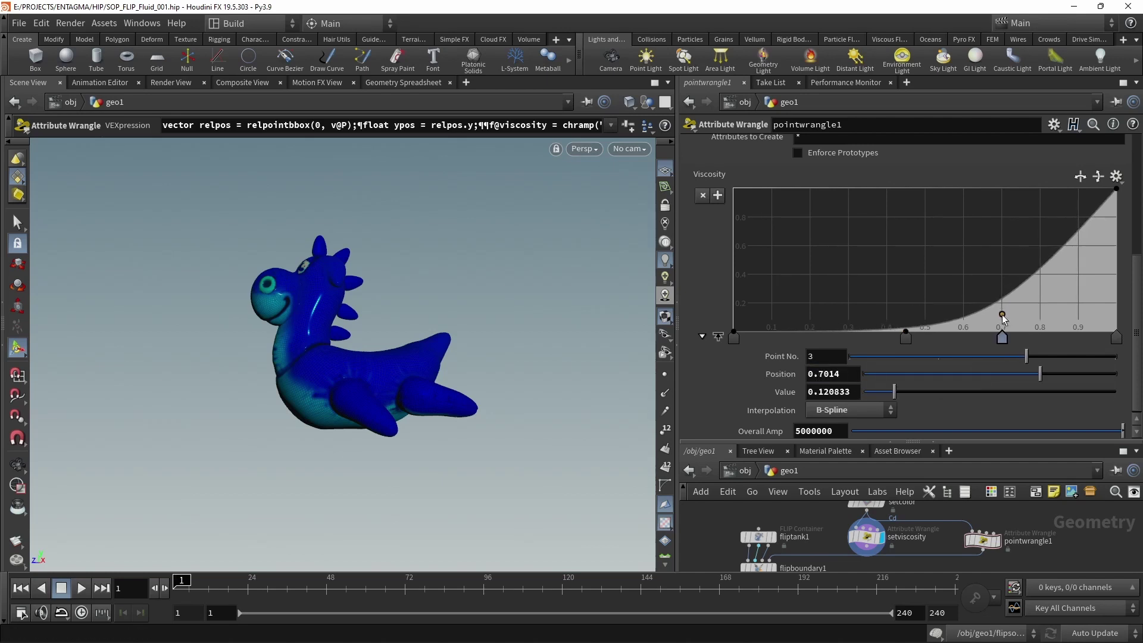
{"action": "double_click", "coordinate": [827, 373]}
{"action": "type", "text": "0.7"}
{"action": "key", "text": "Tab"}
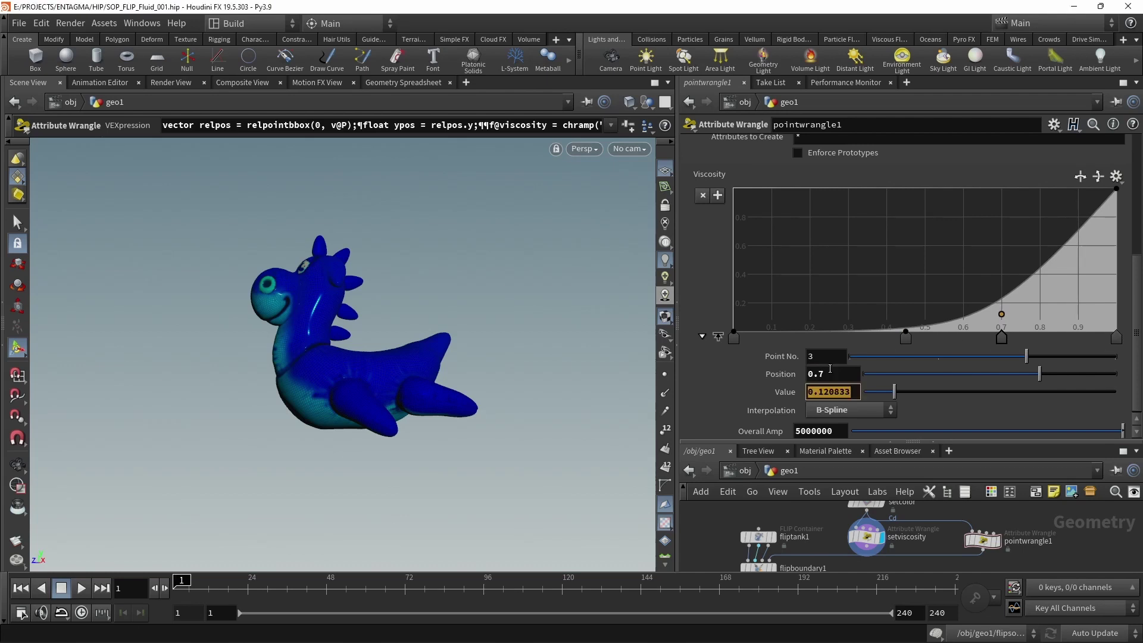
{"action": "type", "text": "0"}
{"action": "key", "text": "Return"}
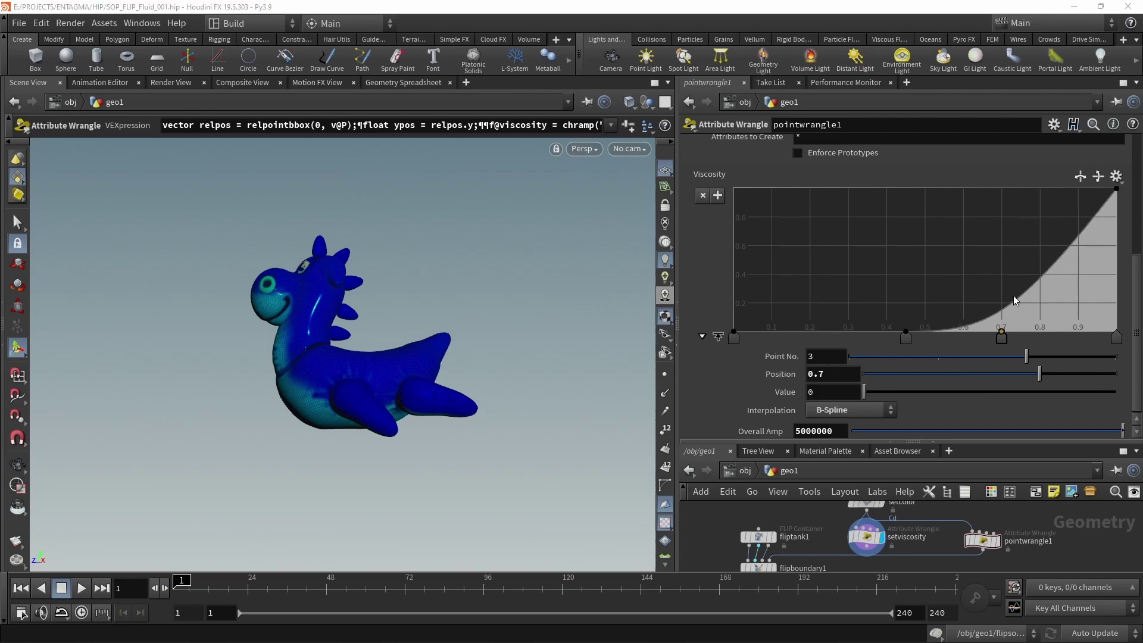
{"action": "left_click_drag", "start_coordinate": [1013, 296], "coordinate": [1022, 188]}
{"action": "double_click", "coordinate": [835, 373]}
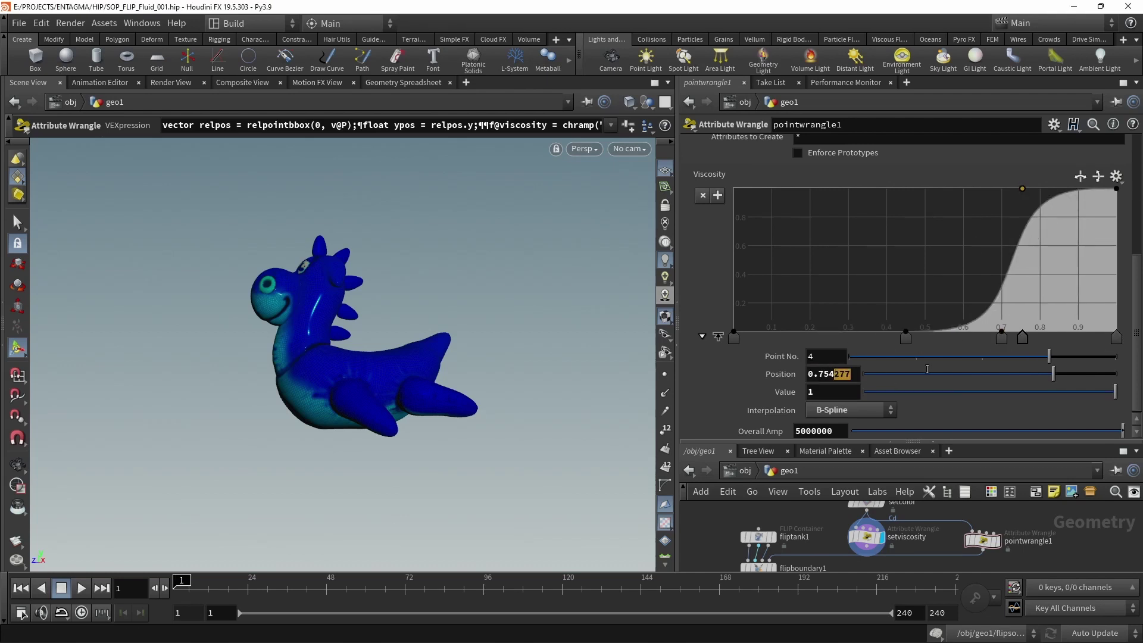
{"action": "type", "text": "0.75"}
{"action": "key", "text": "Return"}
{"action": "left_click_drag", "start_coordinate": [1067, 210], "coordinate": [1061, 187]}
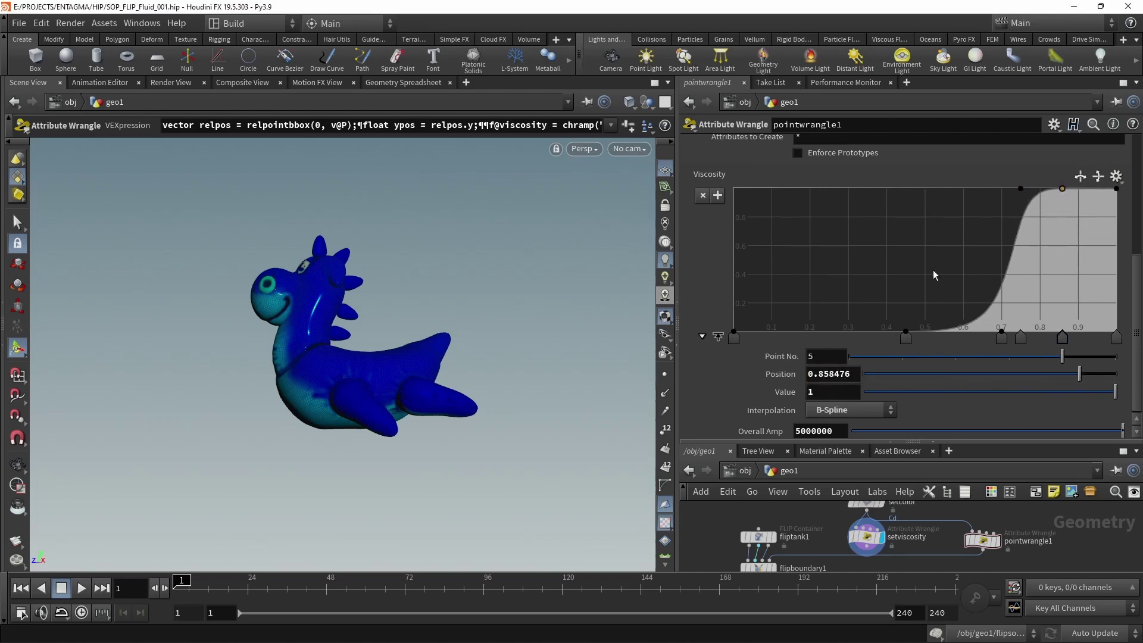
{"action": "double_click", "coordinate": [831, 374]}
{"action": "type", "text": "0.85"}
{"action": "key", "text": "Return"}
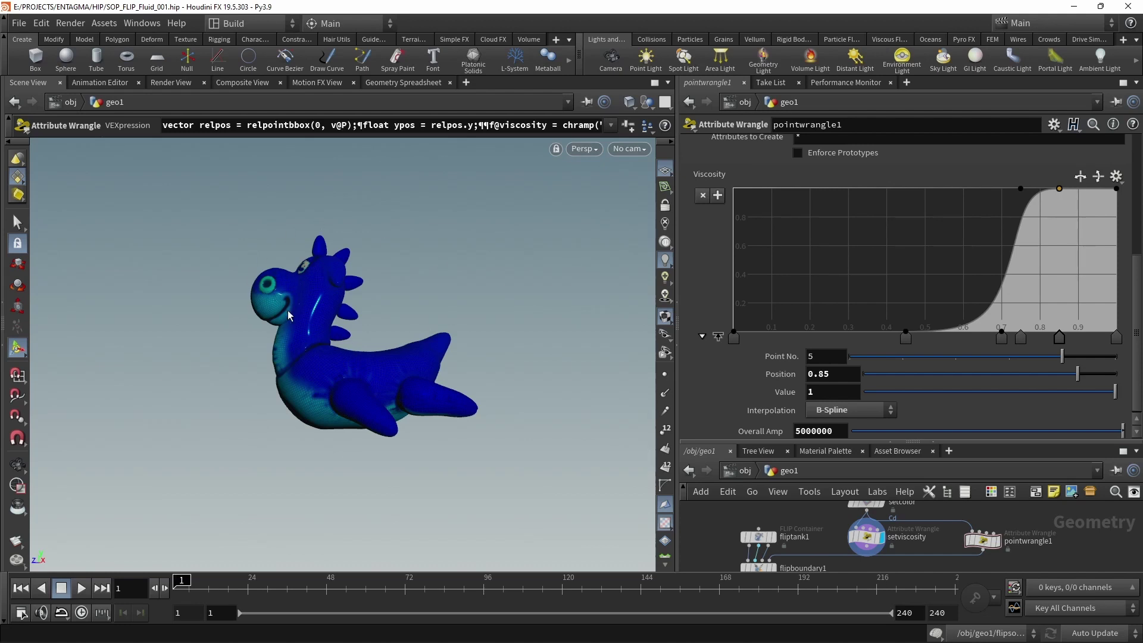
Display the flipsolver1 output with its parameters shown, and save the scene.
{"action": "left_click_drag", "start_coordinate": [912, 442], "coordinate": [912, 328]}
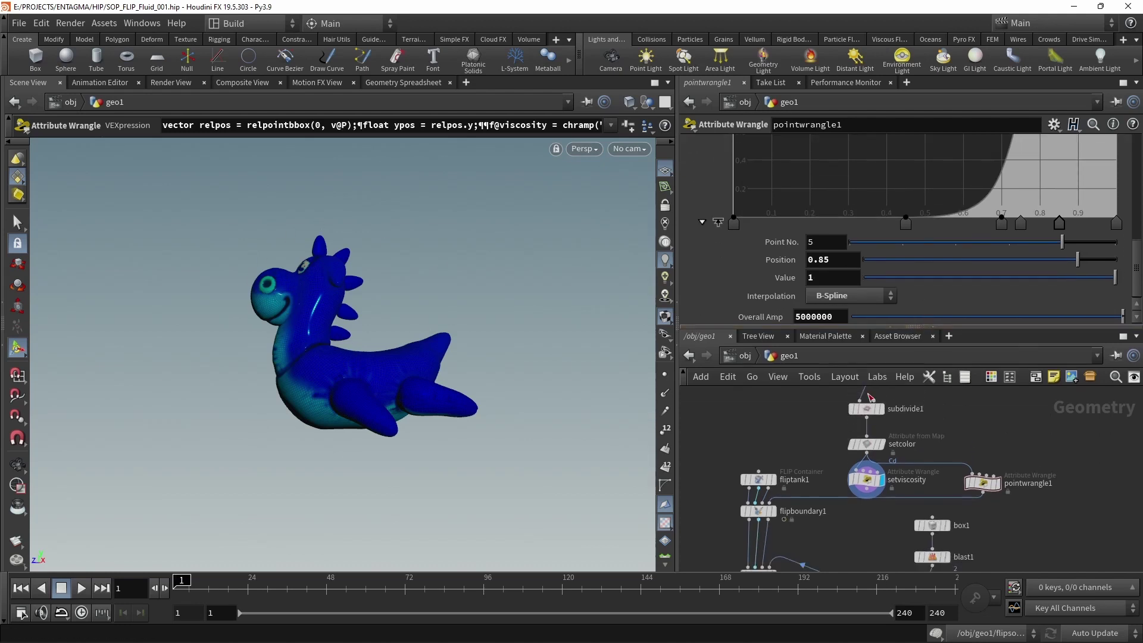
{"action": "middle_click_drag", "start_coordinate": [893, 535], "coordinate": [892, 452]}
{"action": "left_click", "coordinate": [807, 522]}
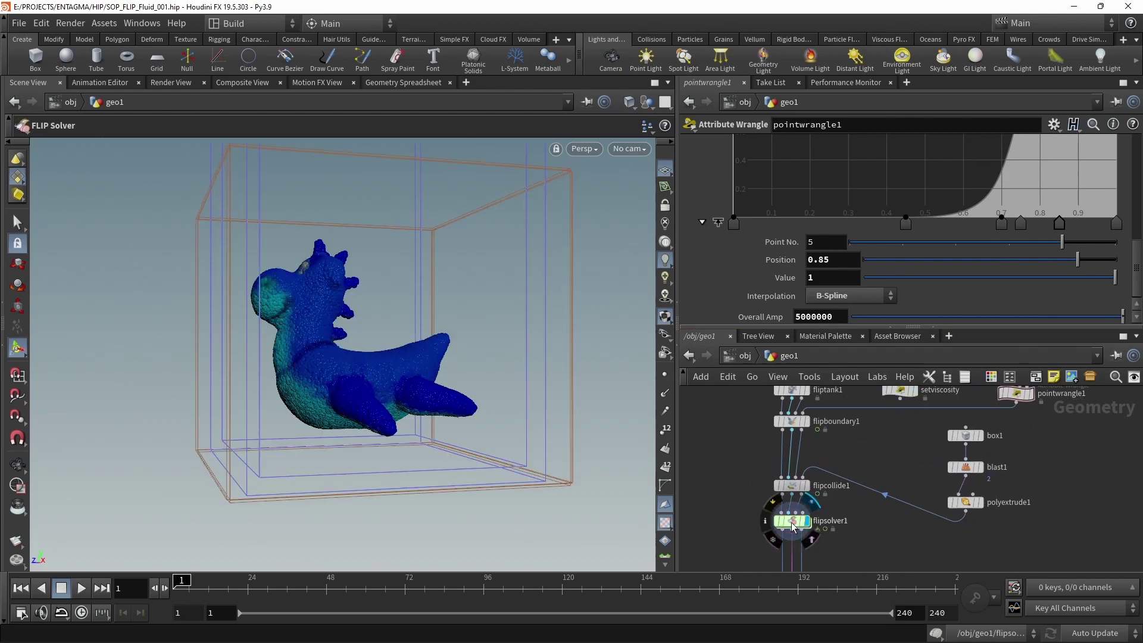
{"action": "left_click", "coordinate": [798, 522]}
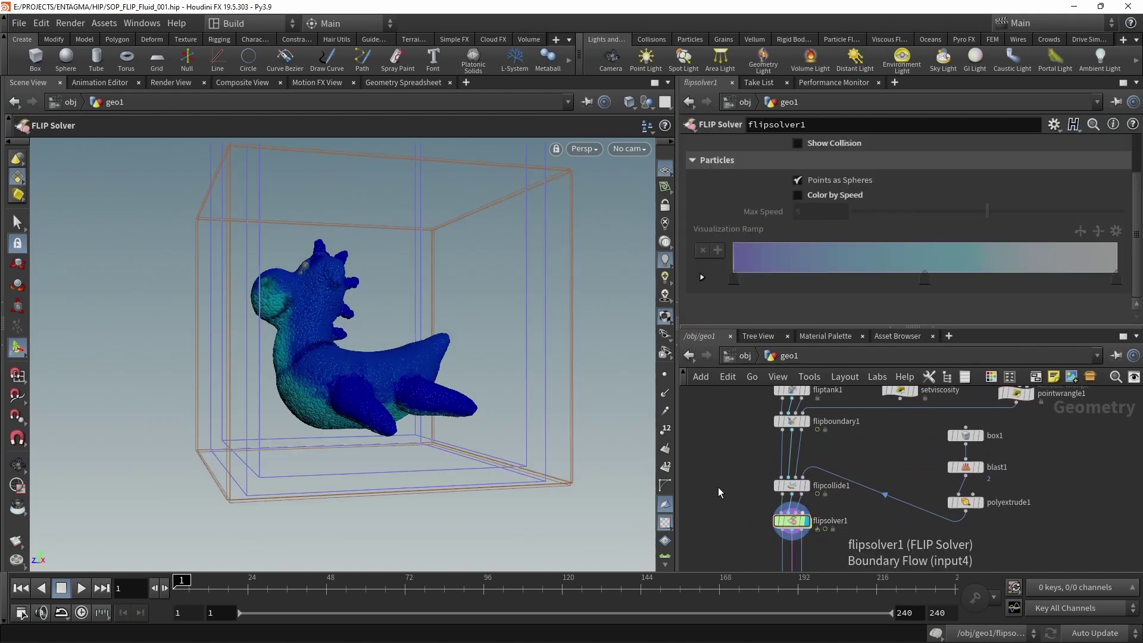
{"action": "key", "text": "ctrl+s"}
Play the FLIP simulation, stop it, and tumble closer to inspect the fluid.
{"action": "left_click", "coordinate": [82, 588]}
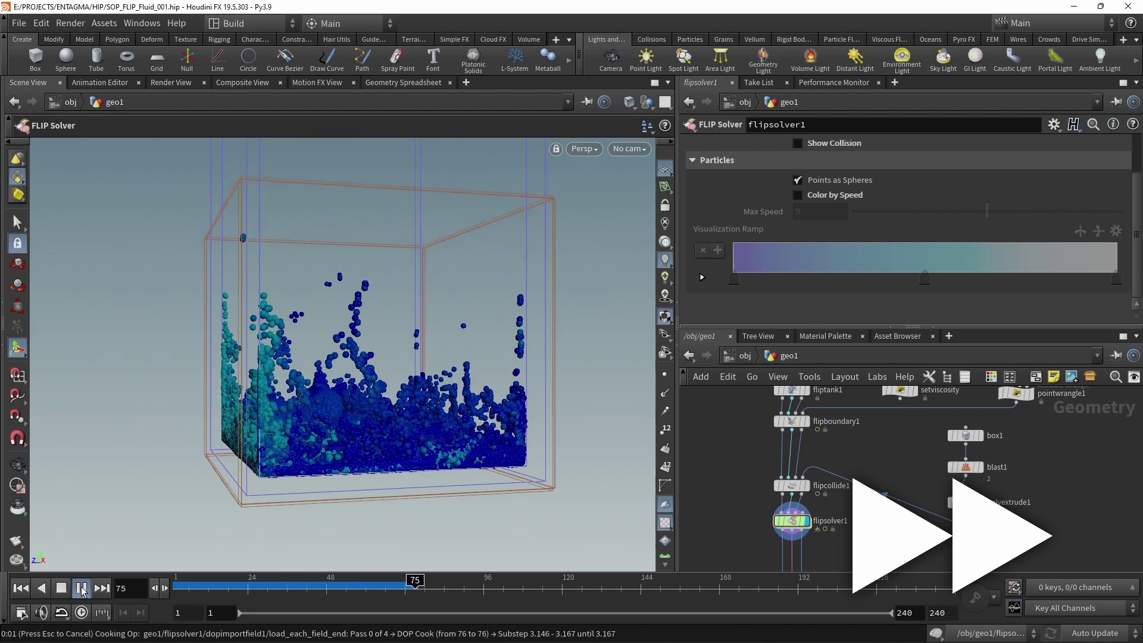
{"action": "key", "text": "ctrl+s"}
{"action": "left_click", "coordinate": [62, 588]}
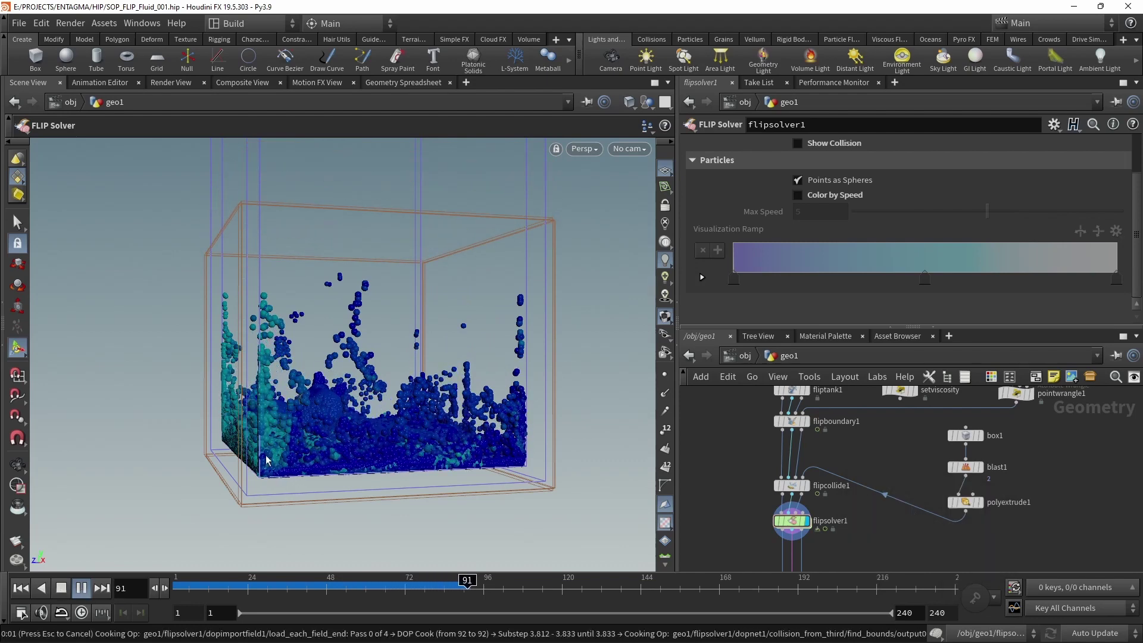
{"action": "key", "text": "Escape"}
{"action": "left_click_drag", "start_coordinate": [416, 357], "coordinate": [238, 387]}
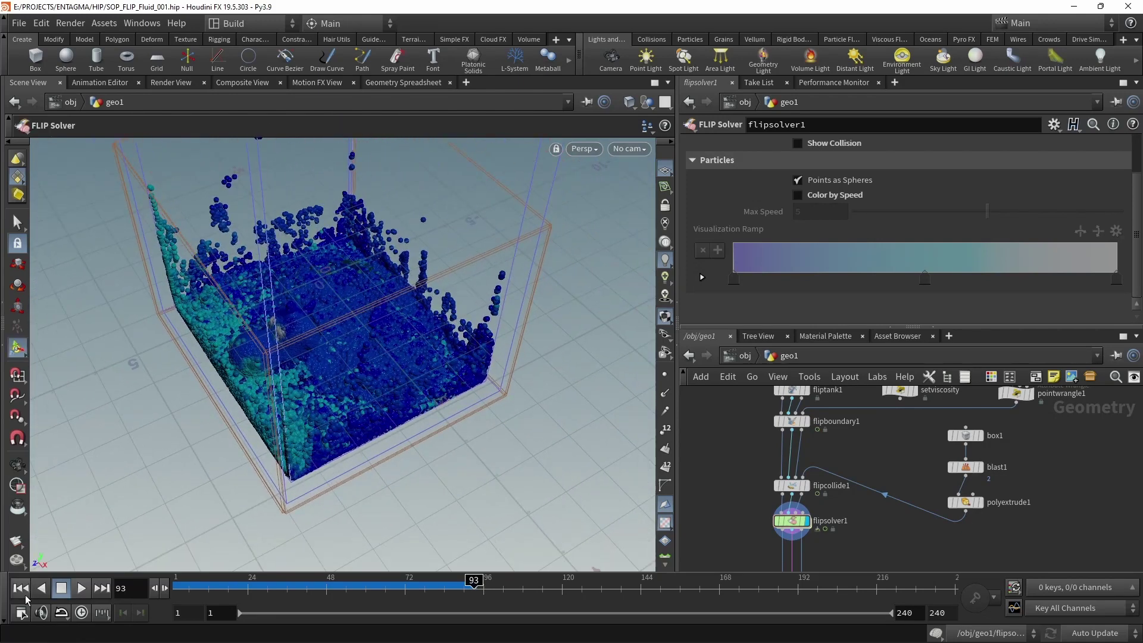
Replay the simulation from frame 1 to about frame 96 and inspect the particles up close.
{"action": "key", "text": "Return"}
{"action": "left_click", "coordinate": [21, 588]}
{"action": "left_click", "coordinate": [83, 590]}
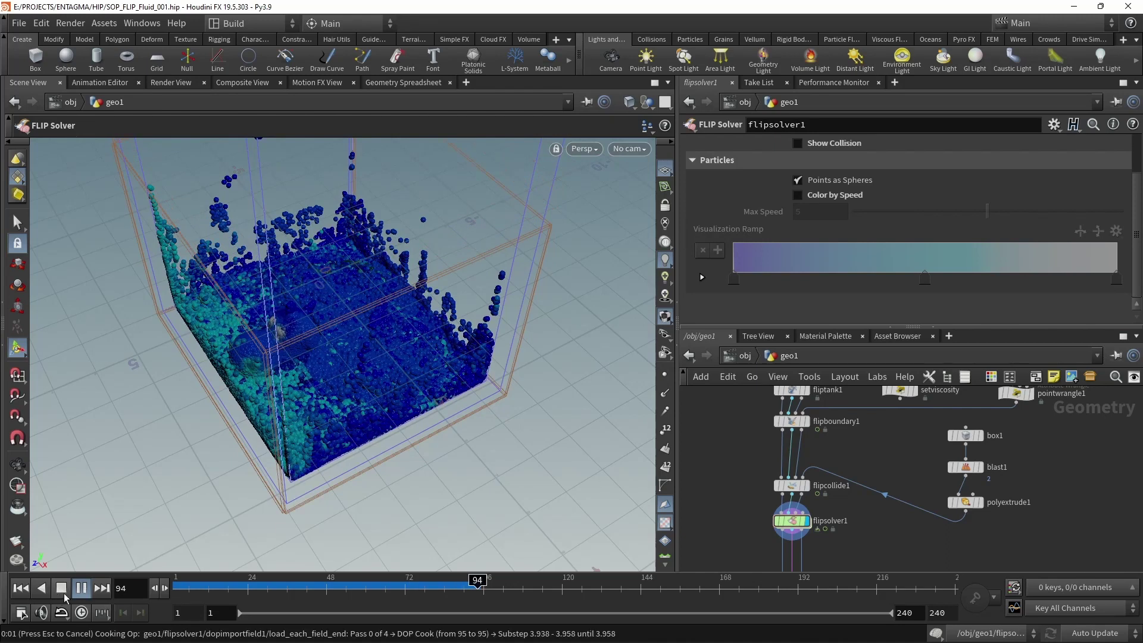
{"action": "left_click", "coordinate": [62, 589]}
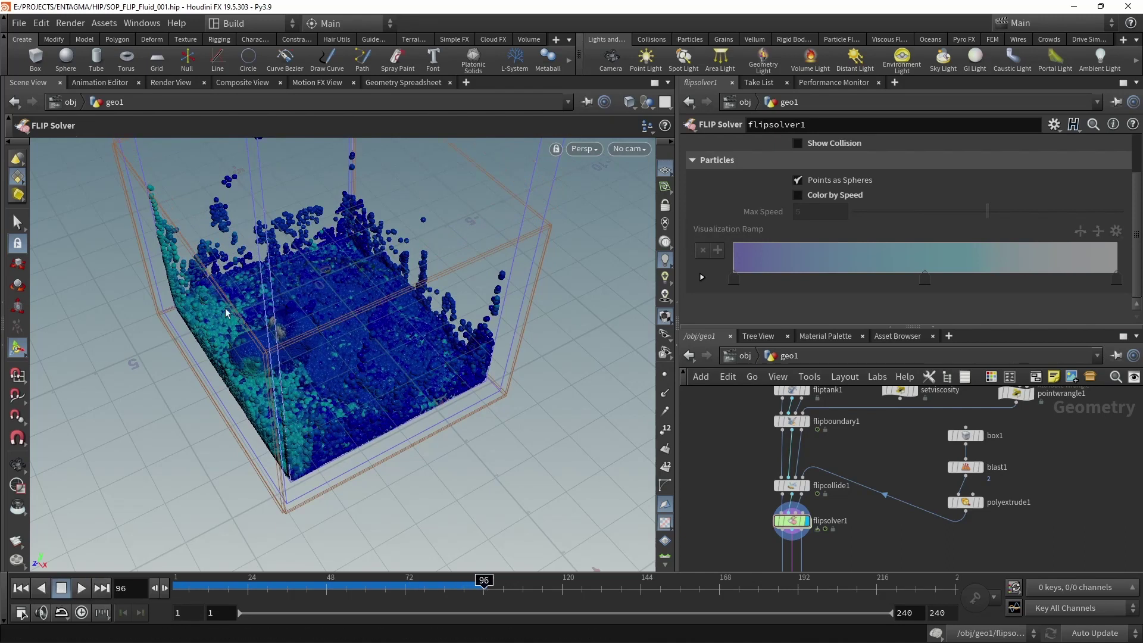
{"action": "key", "text": "Escape"}
{"action": "left_click_drag", "start_coordinate": [279, 357], "coordinate": [405, 327]}
{"action": "scroll", "coordinate": [431, 338], "scroll_direction": "down", "scroll_amount": 5}
{"action": "key", "text": "Return"}
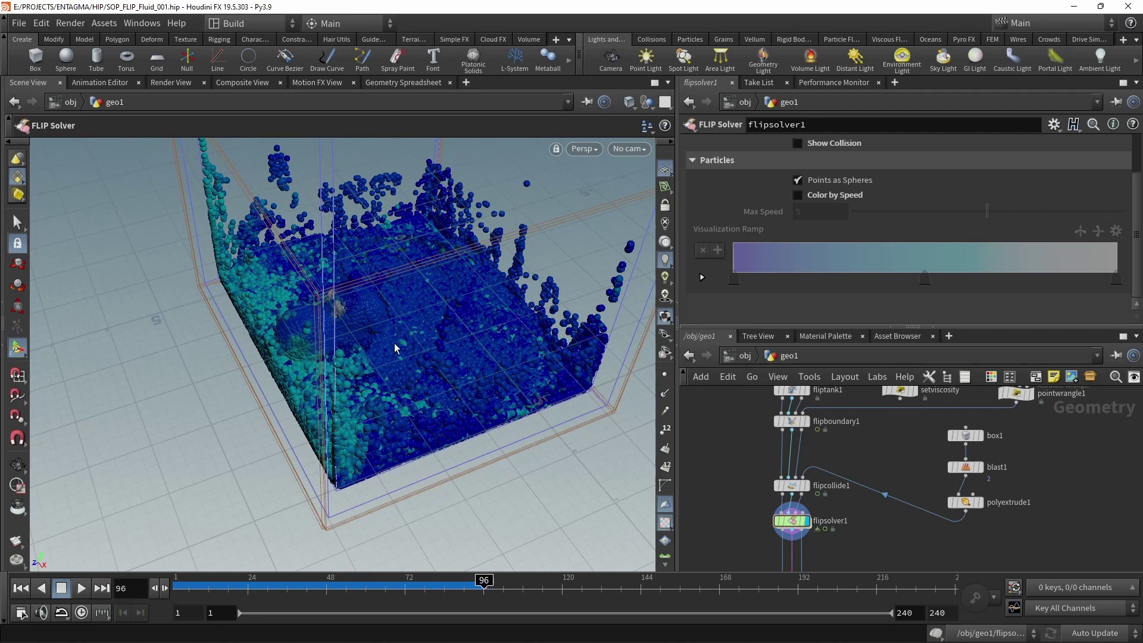
Return to frame 1 and pan the network to reveal the upstream nodes.
{"action": "left_click", "coordinate": [20, 588]}
{"action": "left_click_drag", "start_coordinate": [471, 369], "coordinate": [453, 280]}
{"action": "scroll", "coordinate": [1091, 427], "scroll_direction": "down", "scroll_amount": 1}
{"action": "middle_click_drag", "start_coordinate": [1091, 427], "coordinate": [1057, 517]}
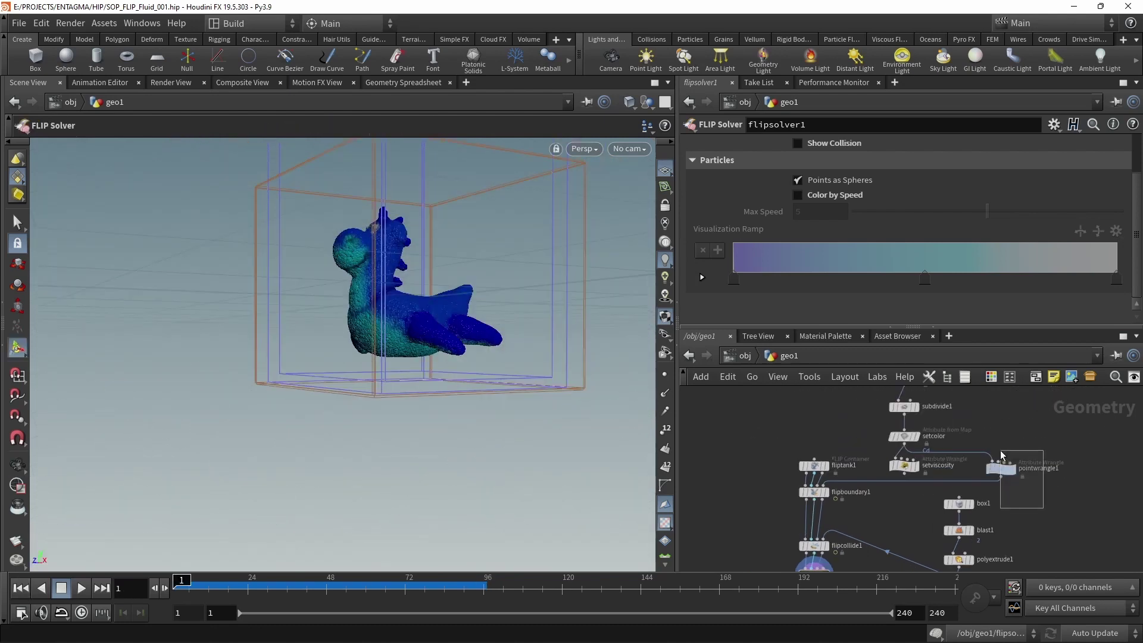
Display pointwrangle1 and bring its VEXpression code into view for editing.
{"action": "left_click", "coordinate": [1012, 469]}
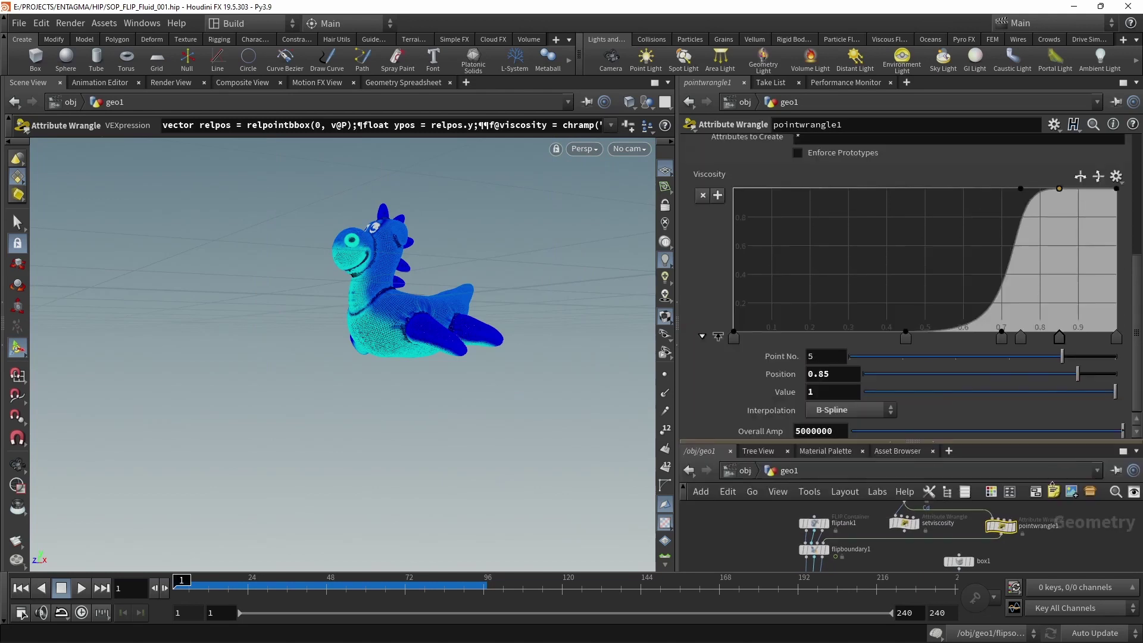
{"action": "left_click_drag", "start_coordinate": [1075, 326], "coordinate": [1081, 442]}
{"action": "scroll", "coordinate": [1130, 290], "scroll_direction": "up", "scroll_amount": 3}
{"action": "scroll", "coordinate": [1018, 284], "scroll_direction": "up", "scroll_amount": 3}
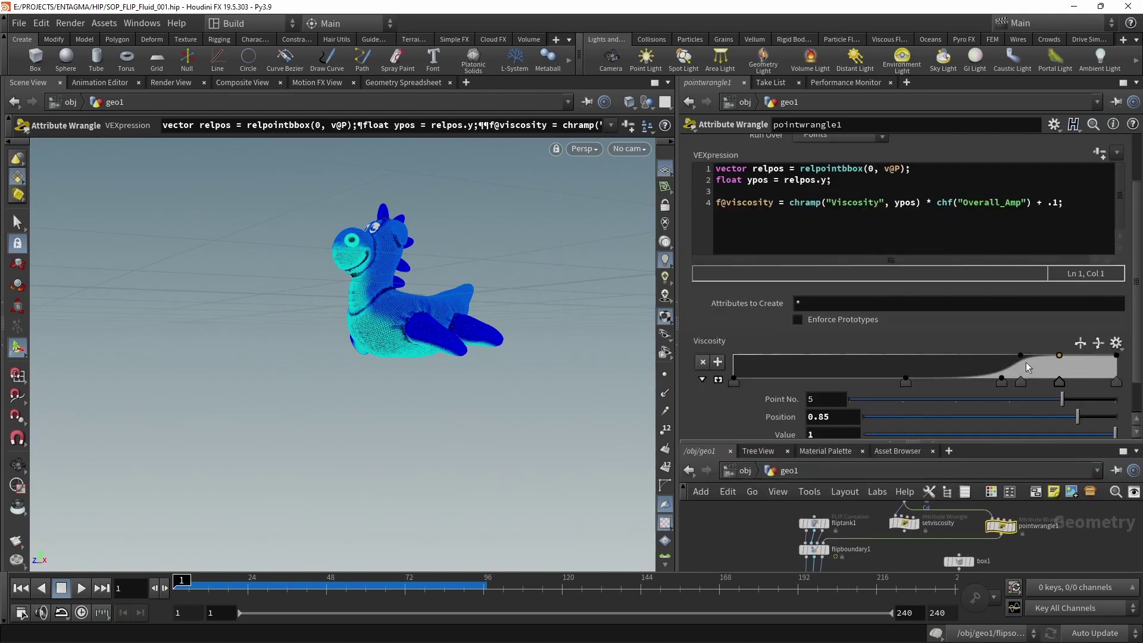
{"action": "scroll", "coordinate": [706, 384], "scroll_direction": "up", "scroll_amount": 1}
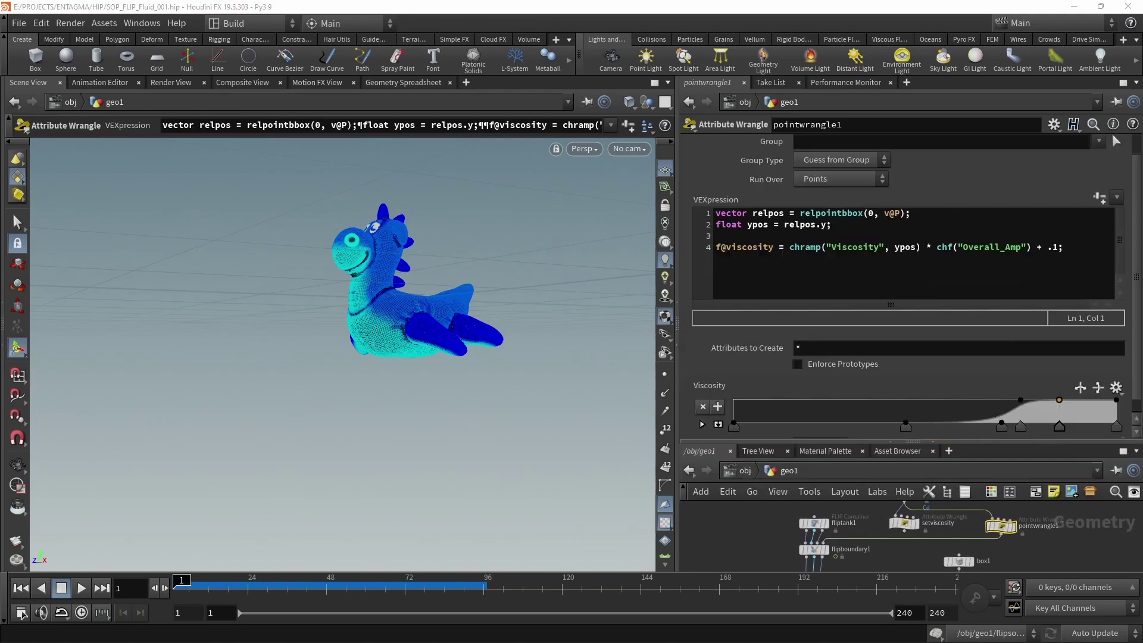
{"action": "left_click", "coordinate": [756, 276]}
Add line 5: f@density = chramp("Density", ypos) * chf("Max_Density");.
{"action": "key", "text": "End"}
{"action": "key", "text": "Return"}
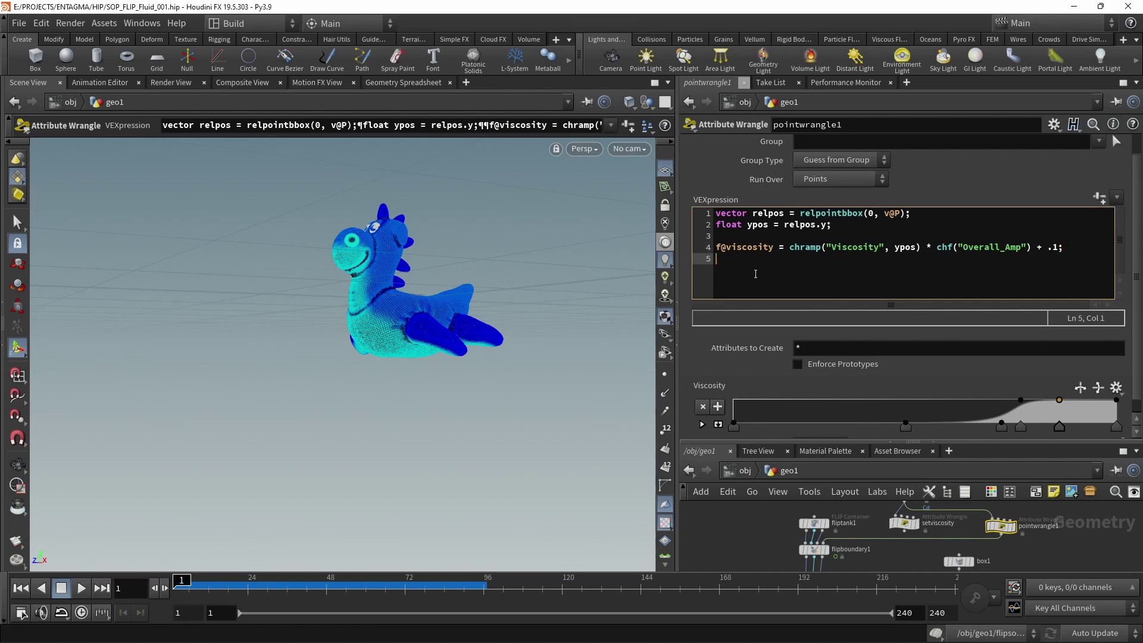
{"action": "type", "text": "f@dens"}
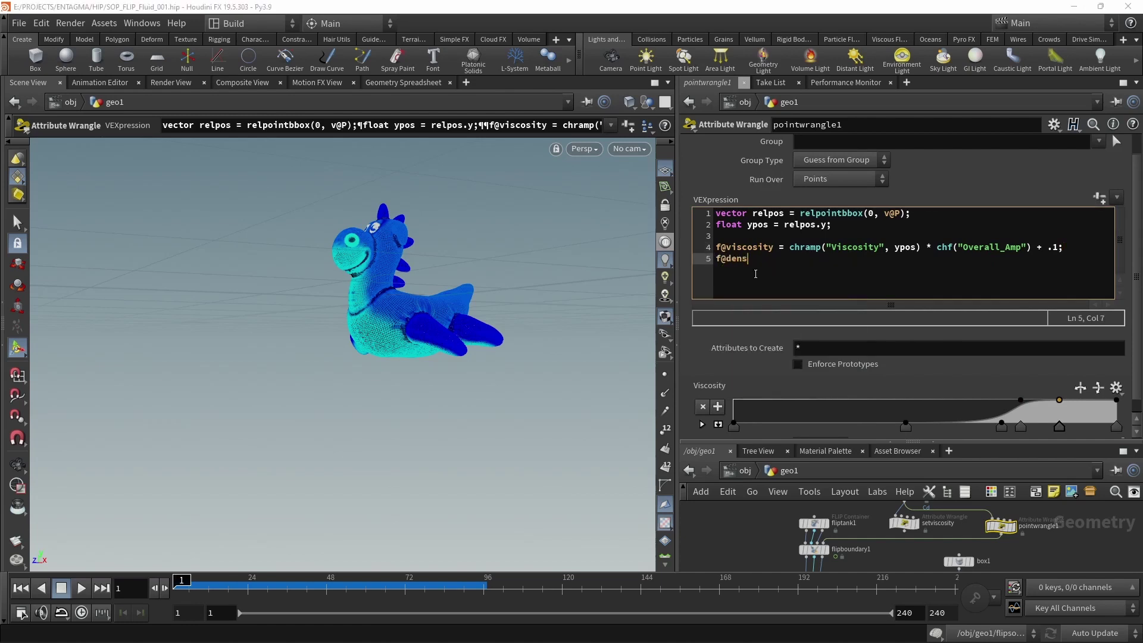
{"action": "type", "text": "ity =   chramp();"}
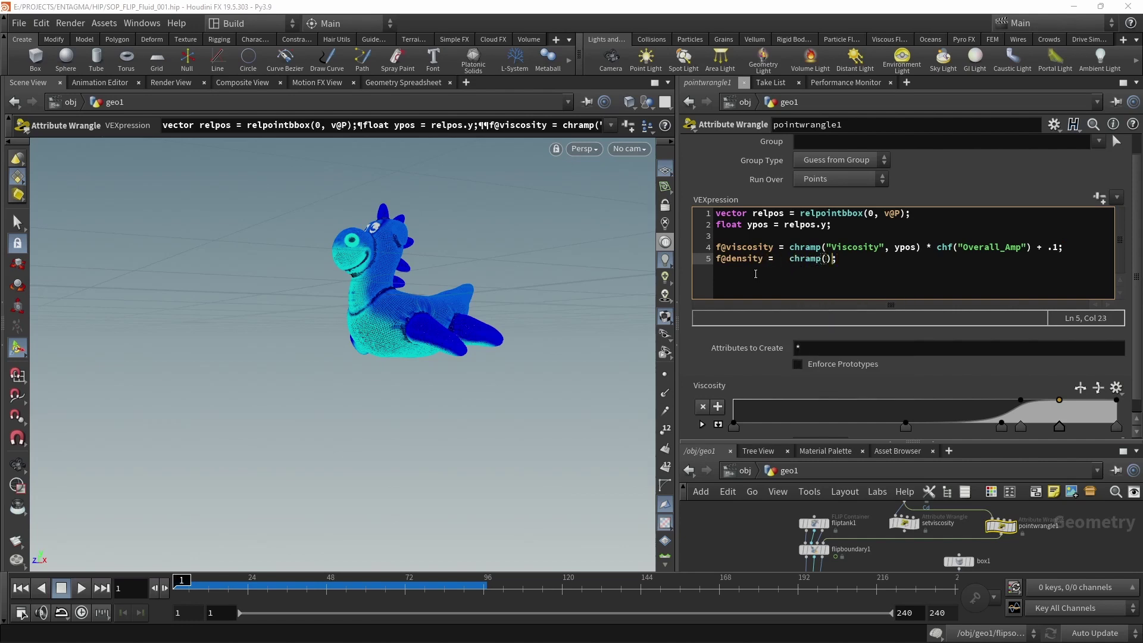
{"action": "key", "text": "Left"}
{"action": "type", "text": "\"Density\", ypos"}
{"action": "key", "text": "Right"}
{"action": "type", "text": "* chf(\"\""}
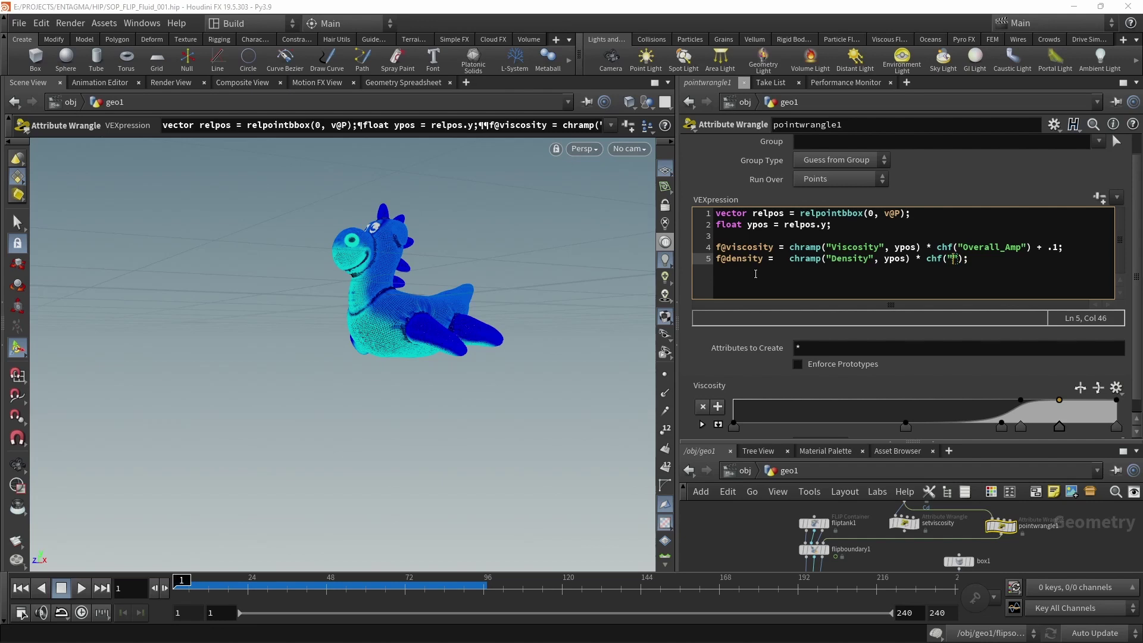
{"action": "type", "text": "Max_density"}
{"action": "key", "text": "Left"}
{"action": "key", "text": "Left"}
{"action": "key", "text": "Left"}
{"action": "key", "text": "Left"}
{"action": "key", "text": "Left"}
{"action": "key", "text": "Left"}
{"action": "key", "text": "BackSpace"}
Finish the Max_Density name, create the spare parameters, and set Max Density to 10000.
{"action": "type", "text": "D"}
{"action": "left_click", "coordinate": [1100, 197]}
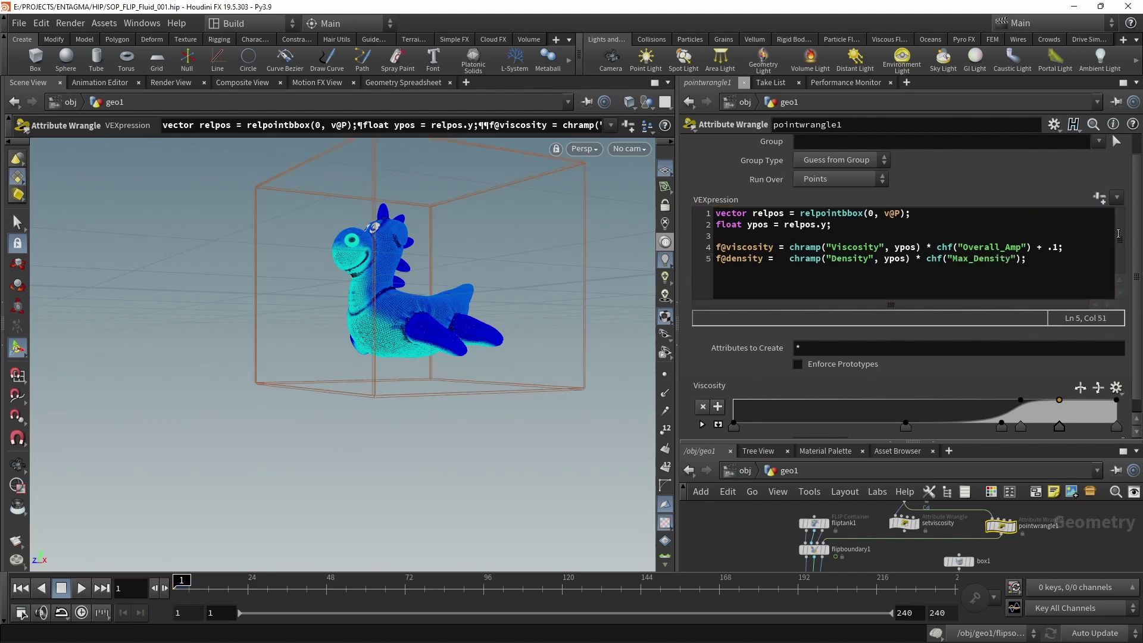
{"action": "scroll", "coordinate": [1132, 346], "scroll_direction": "down", "scroll_amount": 3}
{"action": "scroll", "coordinate": [1133, 346], "scroll_direction": "down", "scroll_amount": 2}
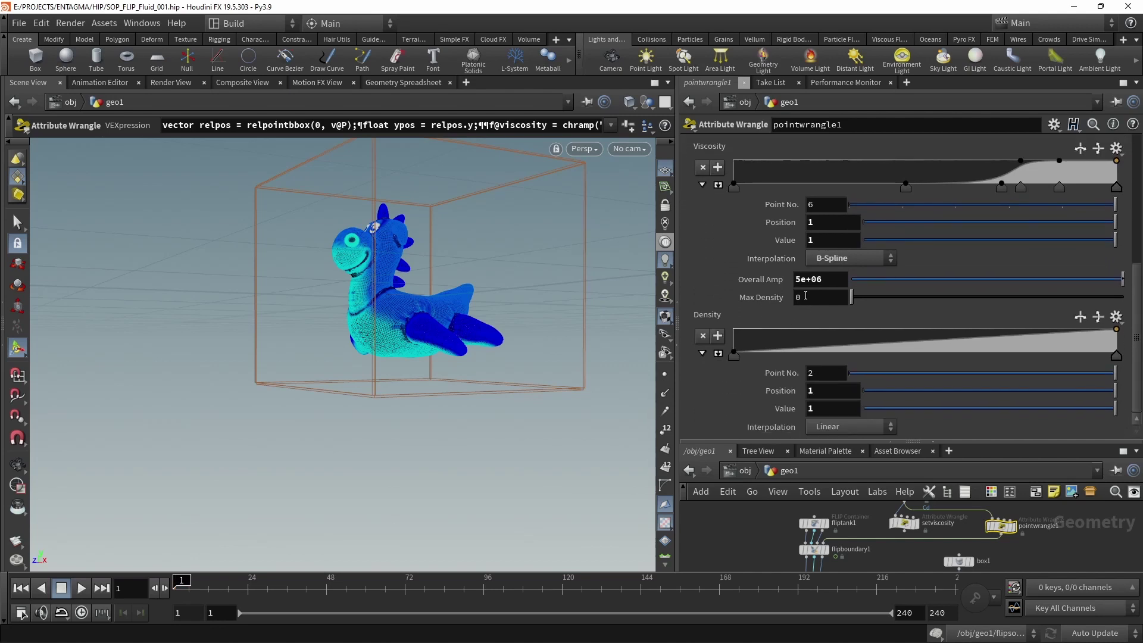
{"action": "left_click", "coordinate": [806, 295]}
{"action": "type", "text": "10000"}
{"action": "key", "text": "Return"}
Enlarge the Density ramp, set it to B-Spline interpolation, and flip it to fall with height.
{"action": "left_click", "coordinate": [718, 353]}
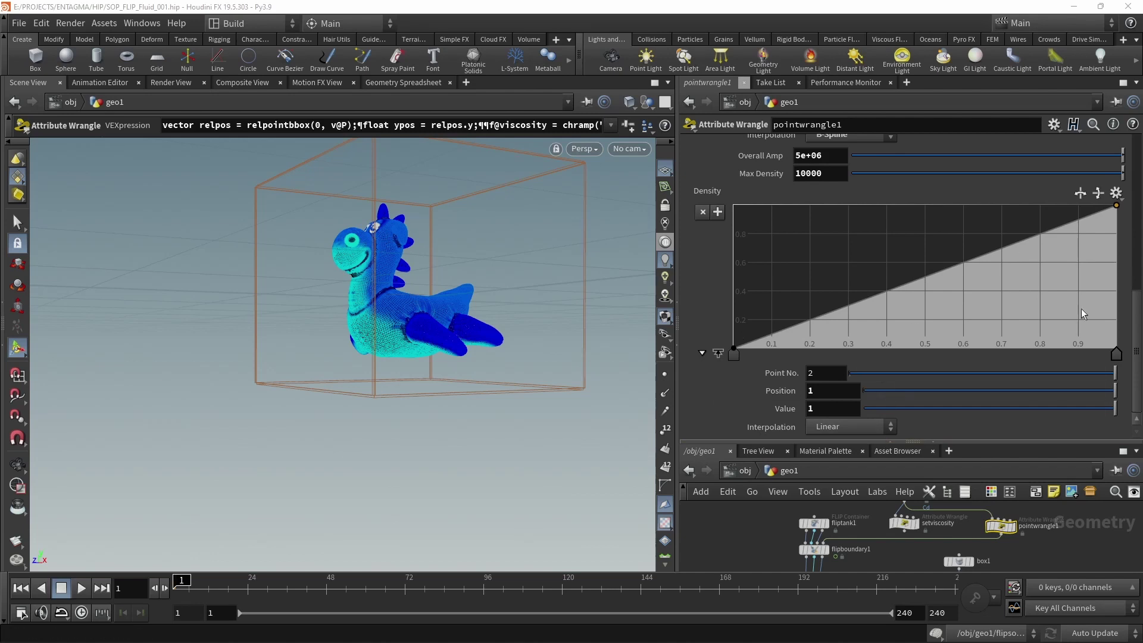
{"action": "scroll", "coordinate": [1134, 356], "scroll_direction": "up", "scroll_amount": 3}
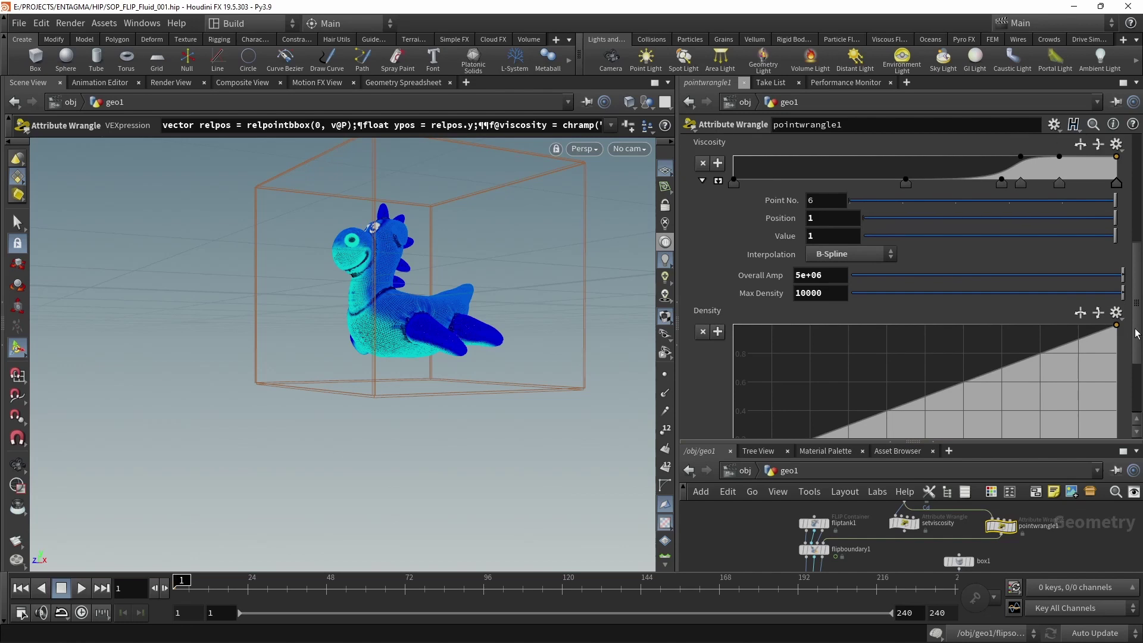
{"action": "scroll", "coordinate": [1133, 339], "scroll_direction": "down", "scroll_amount": 2}
{"action": "scroll", "coordinate": [1135, 375], "scroll_direction": "down", "scroll_amount": 4}
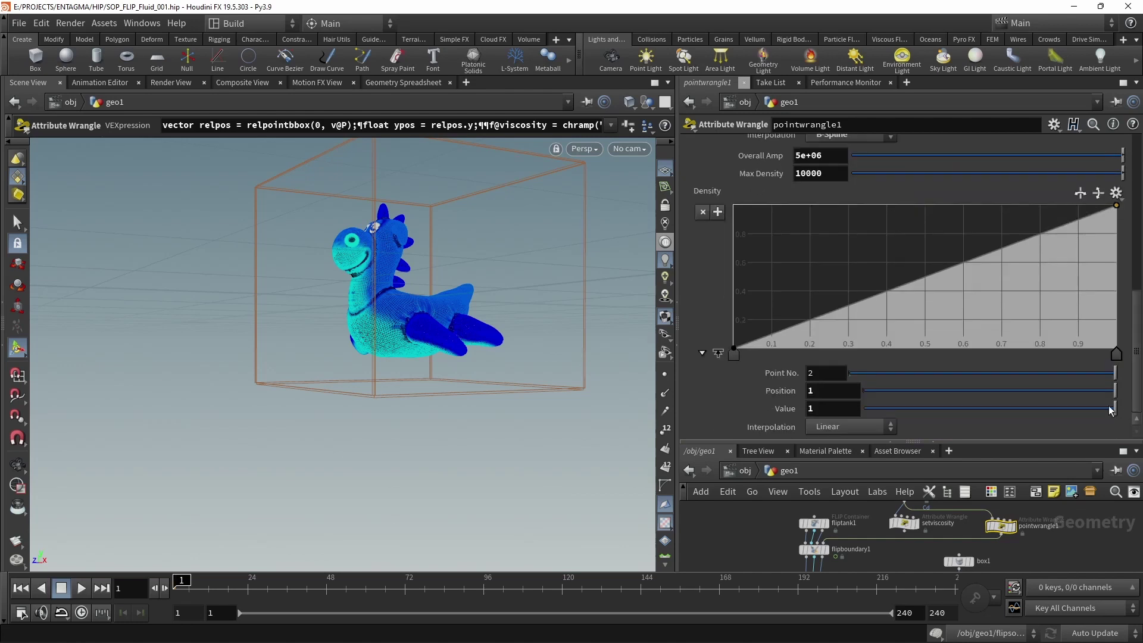
{"action": "left_click", "coordinate": [843, 427]}
{"action": "left_click", "coordinate": [828, 515]}
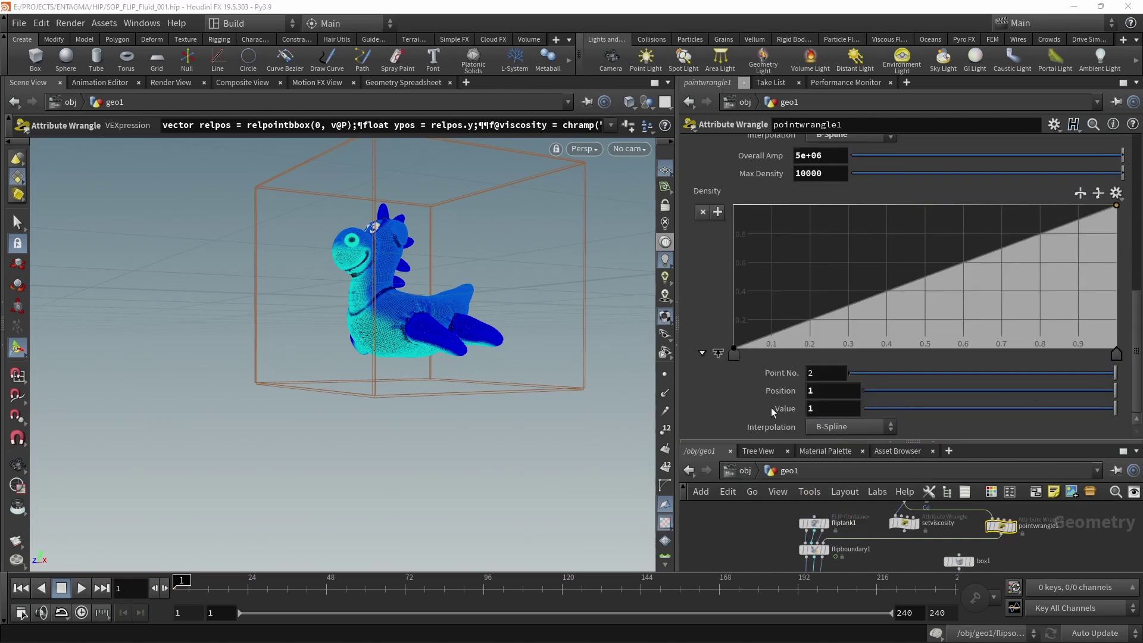
{"action": "left_click", "coordinate": [733, 350]}
{"action": "left_click", "coordinate": [1086, 194]}
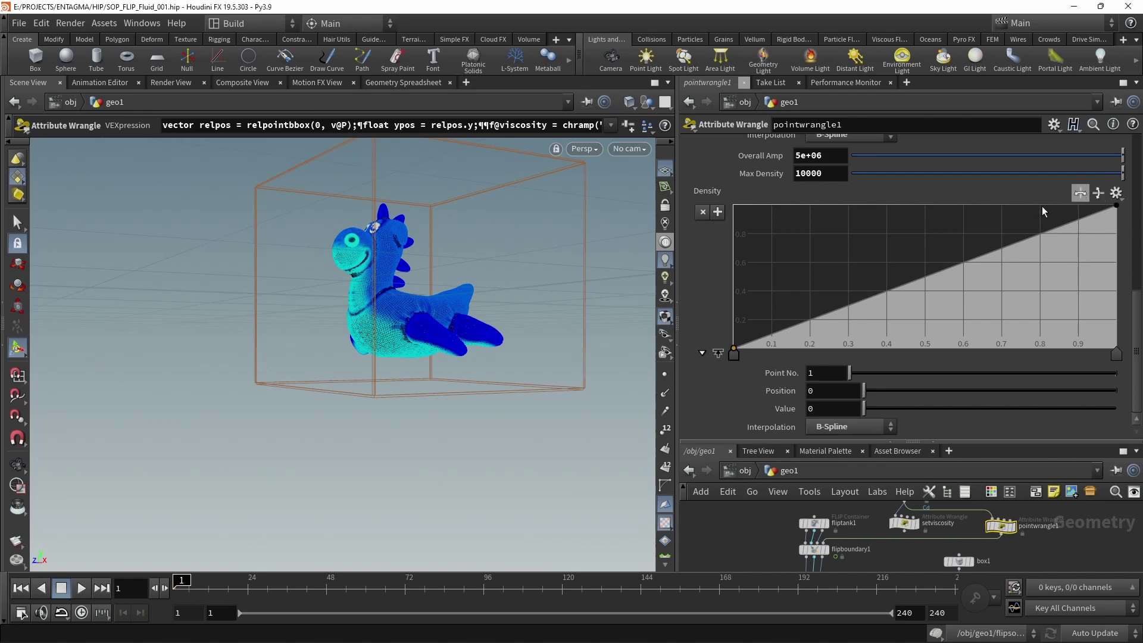
{"action": "left_click", "coordinate": [1042, 206]}
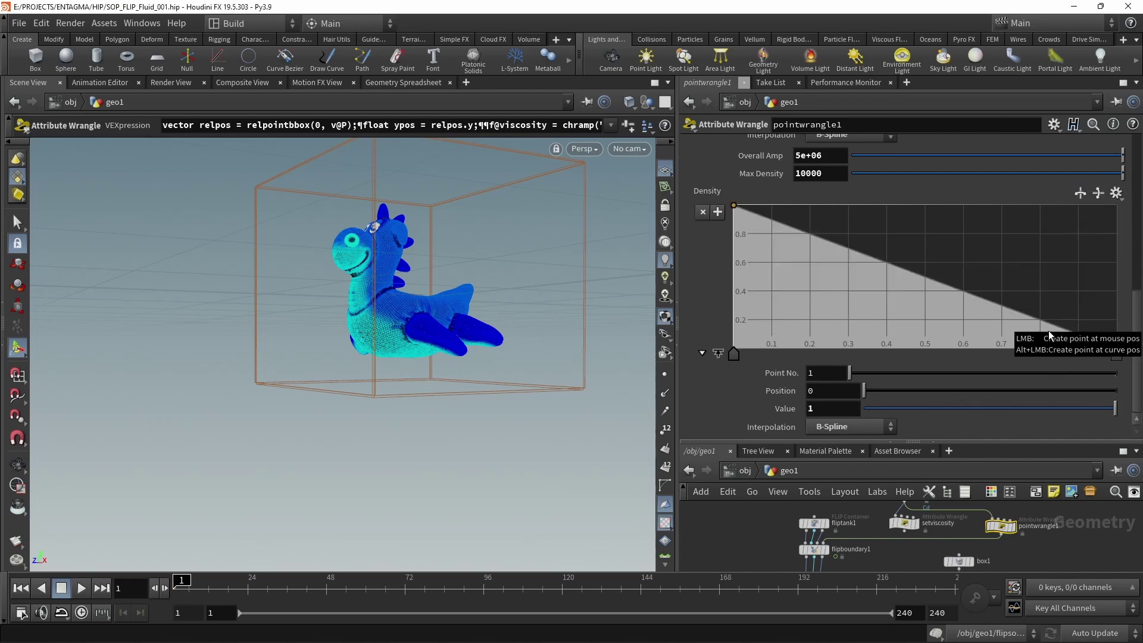
Add Density ramp points at 0.7 (zero), about 0.4 and 0.55 (full), and about 0.65.
{"action": "left_click", "coordinate": [1002, 345]}
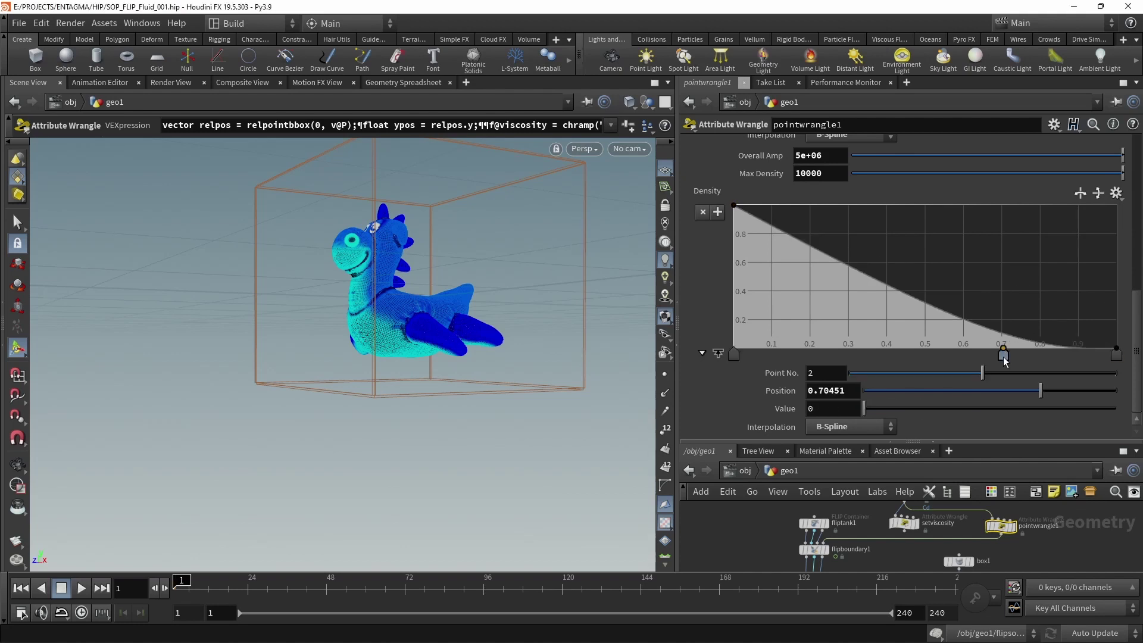
{"action": "left_click_drag", "start_coordinate": [823, 390], "coordinate": [1024, 398]}
{"action": "key", "text": "BackSpace"}
{"action": "key", "text": "BackSpace"}
{"action": "type", "text": "7"}
{"action": "key", "text": "Return"}
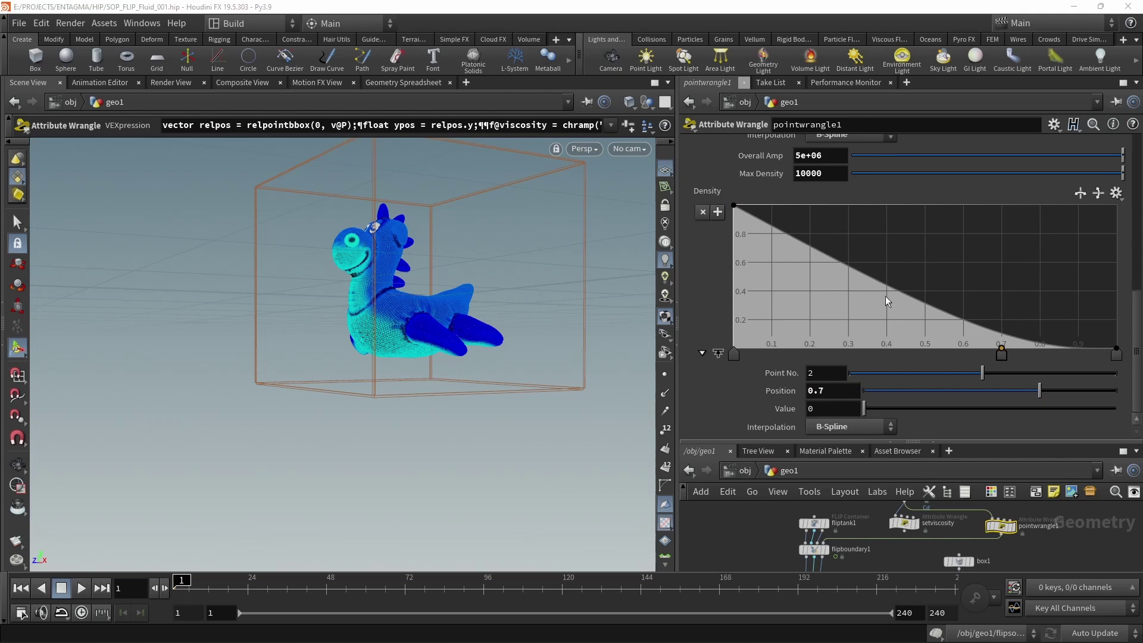
{"action": "left_click_drag", "start_coordinate": [884, 295], "coordinate": [886, 206]}
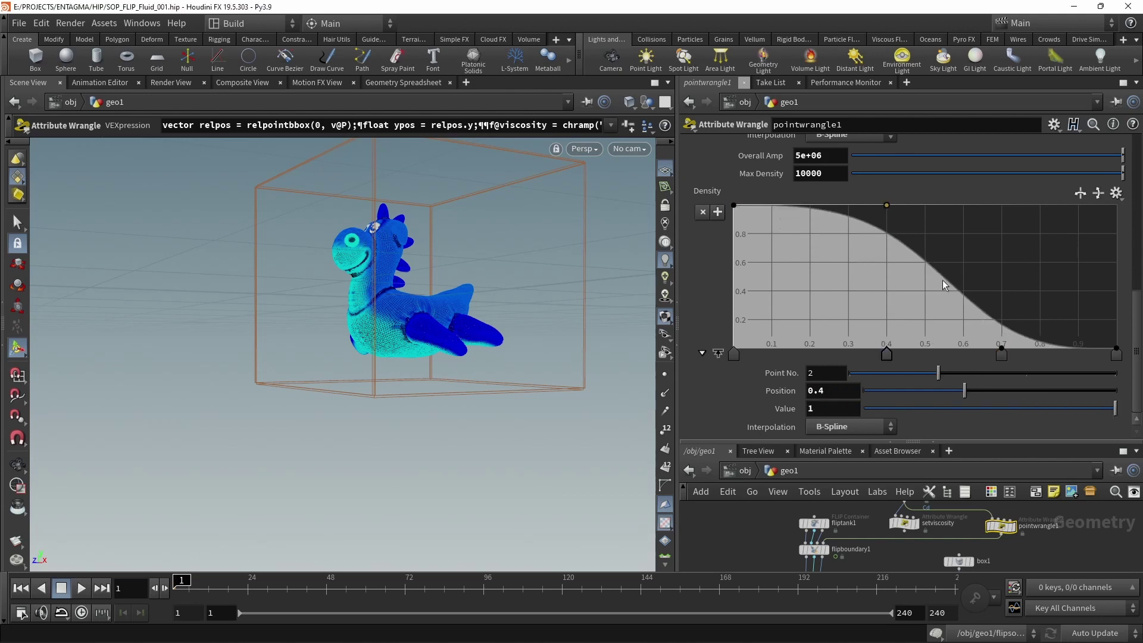
{"action": "left_click_drag", "start_coordinate": [943, 284], "coordinate": [946, 206]}
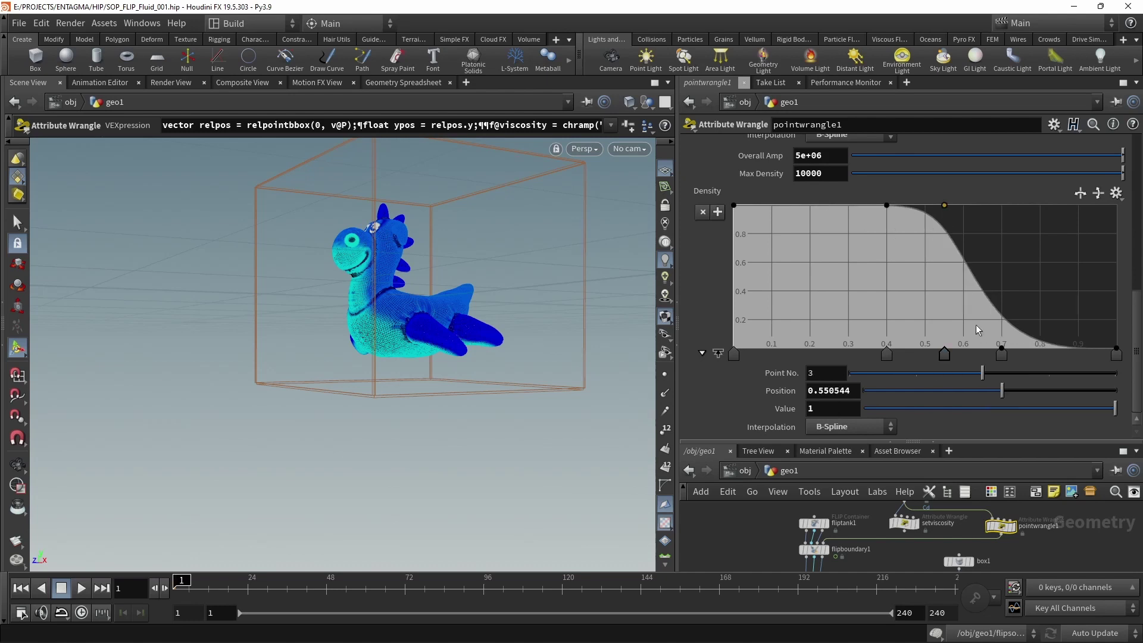
{"action": "left_click_drag", "start_coordinate": [989, 307], "coordinate": [982, 364]}
{"action": "scroll", "coordinate": [1061, 189], "scroll_direction": "up", "scroll_amount": 5}
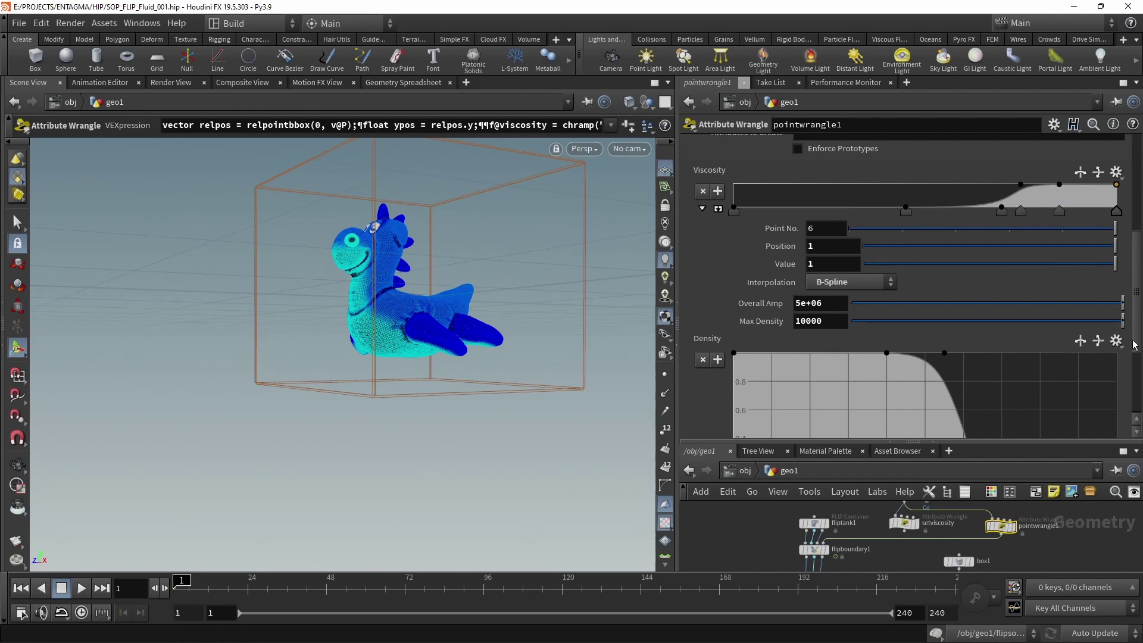
{"action": "scroll", "coordinate": [1136, 357], "scroll_direction": "down", "scroll_amount": 3}
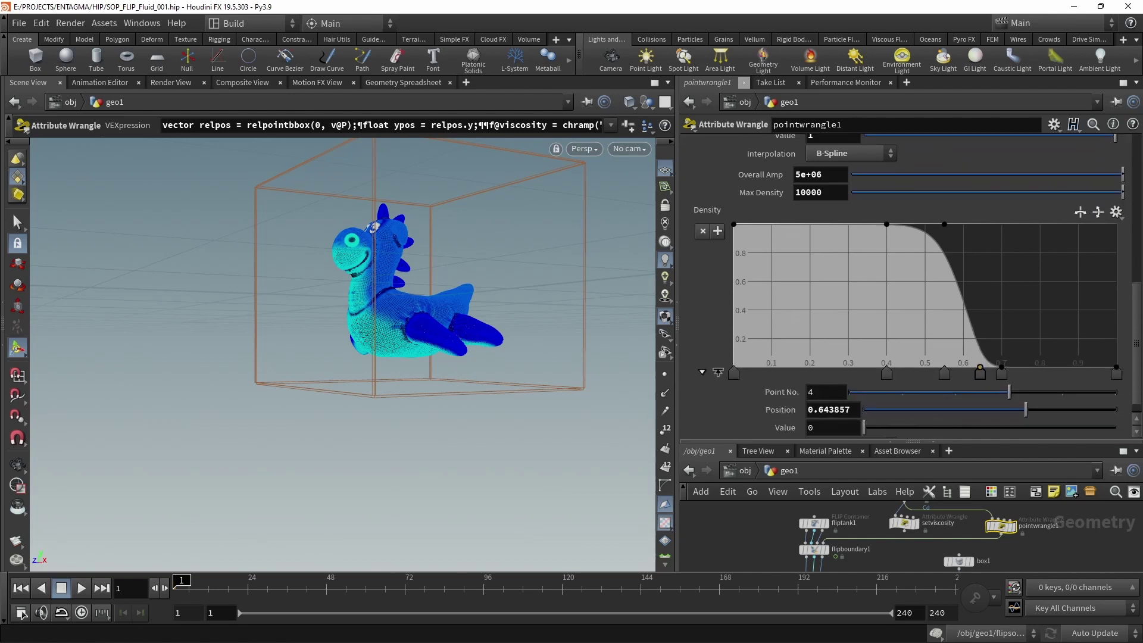
Turn on Varying Density in fliptank1's Density settings.
{"action": "key", "text": "ctrl+z"}
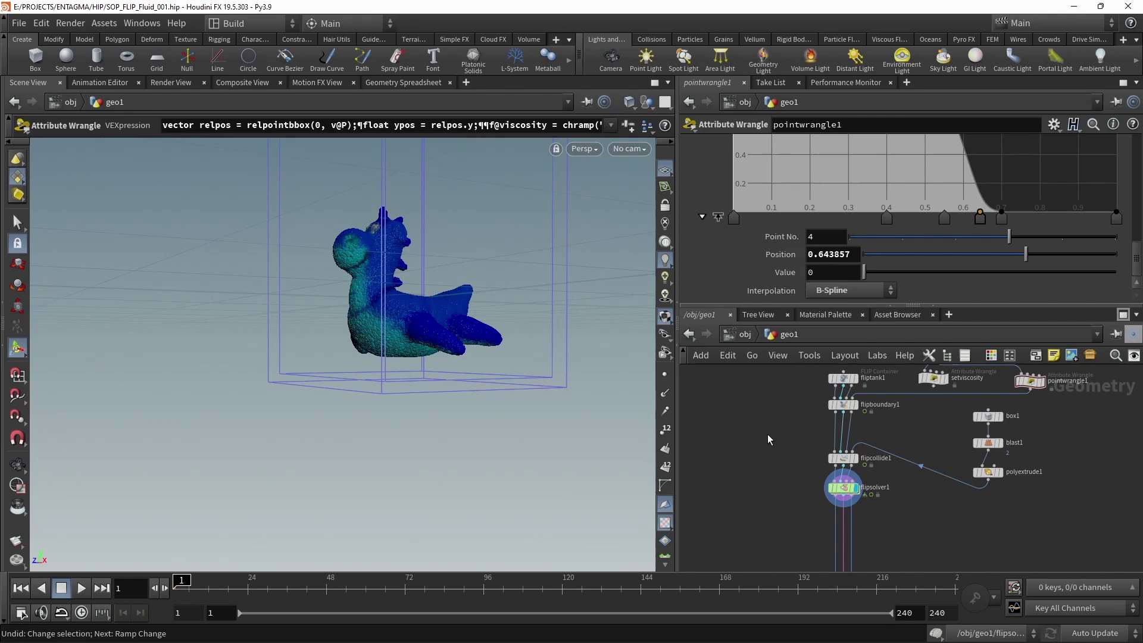
{"action": "left_click", "coordinate": [858, 386]}
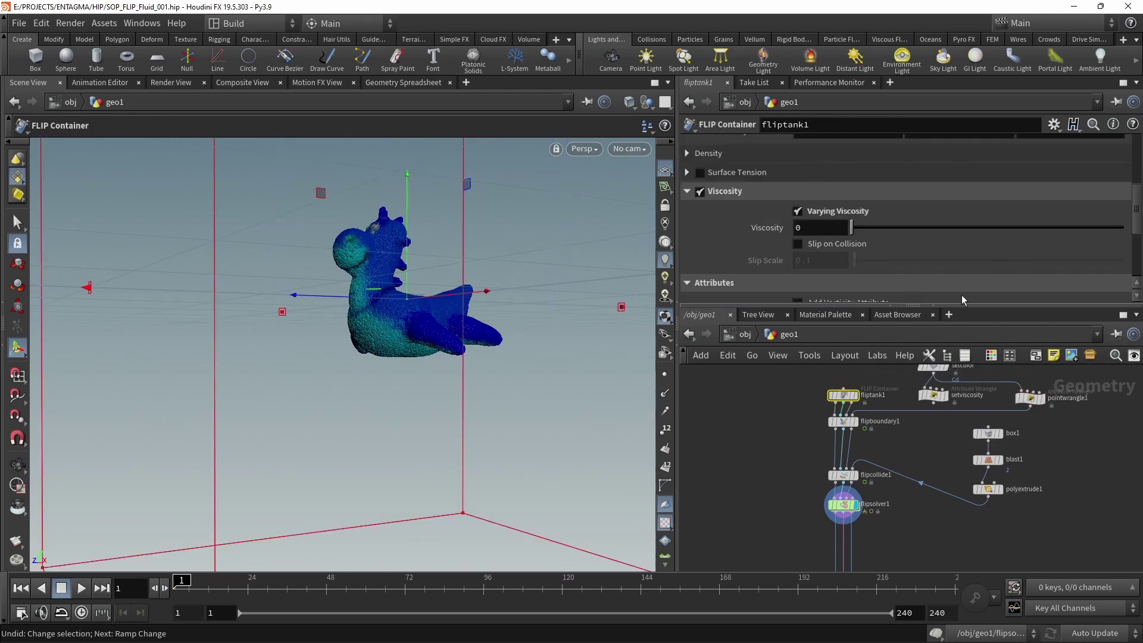
{"action": "left_click", "coordinate": [687, 191]}
{"action": "scroll", "coordinate": [686, 221], "scroll_direction": "up", "scroll_amount": 3}
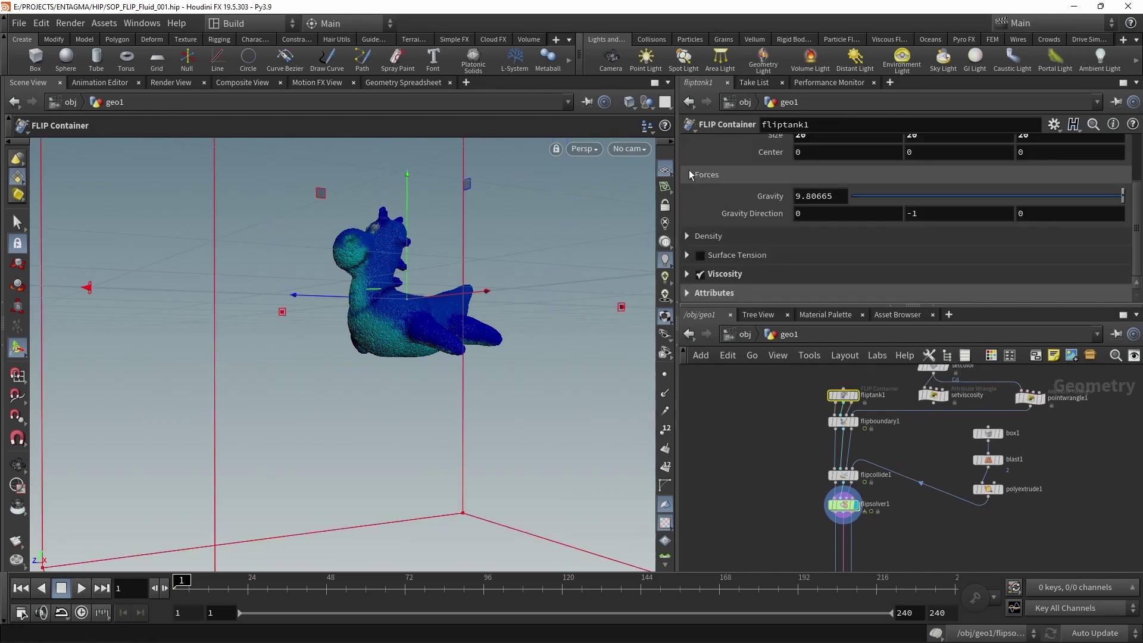
{"action": "left_click", "coordinate": [686, 237]}
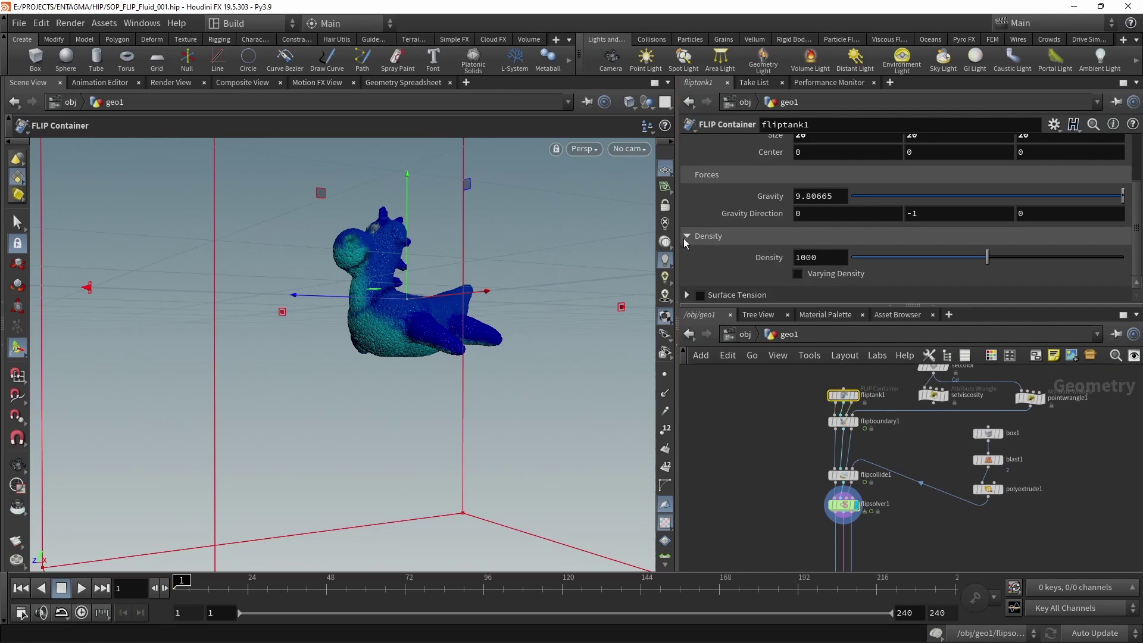
{"action": "left_click", "coordinate": [797, 273]}
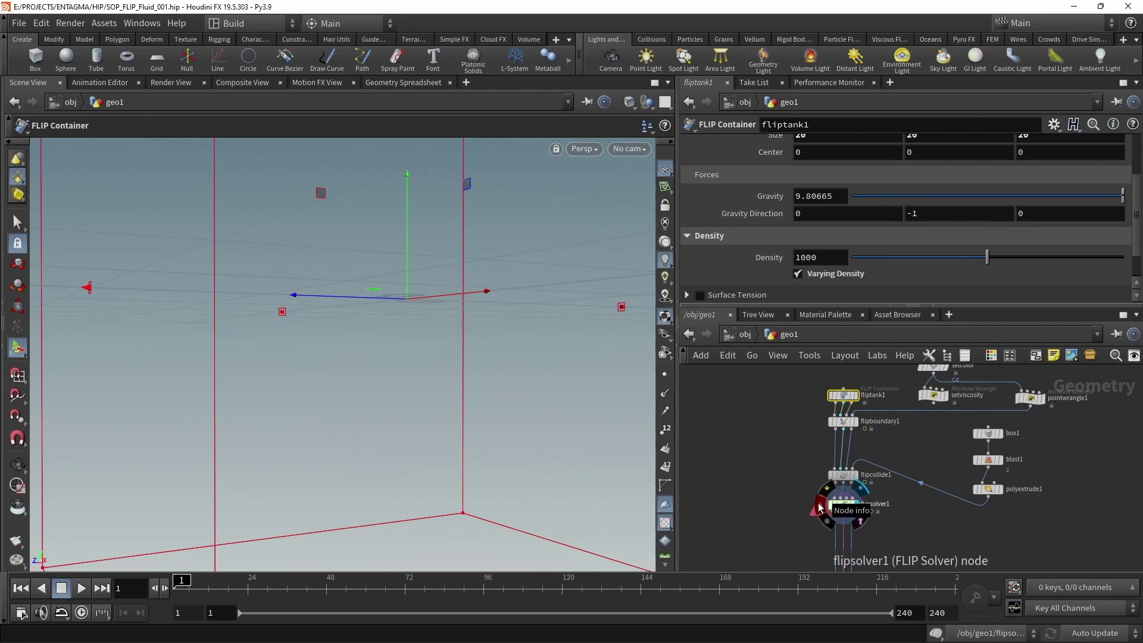
Open flipsolver1's node info to read its warning, then show its parameters.
{"action": "left_click", "coordinate": [819, 507]}
{"action": "left_click_drag", "start_coordinate": [628, 182], "coordinate": [627, 132]}
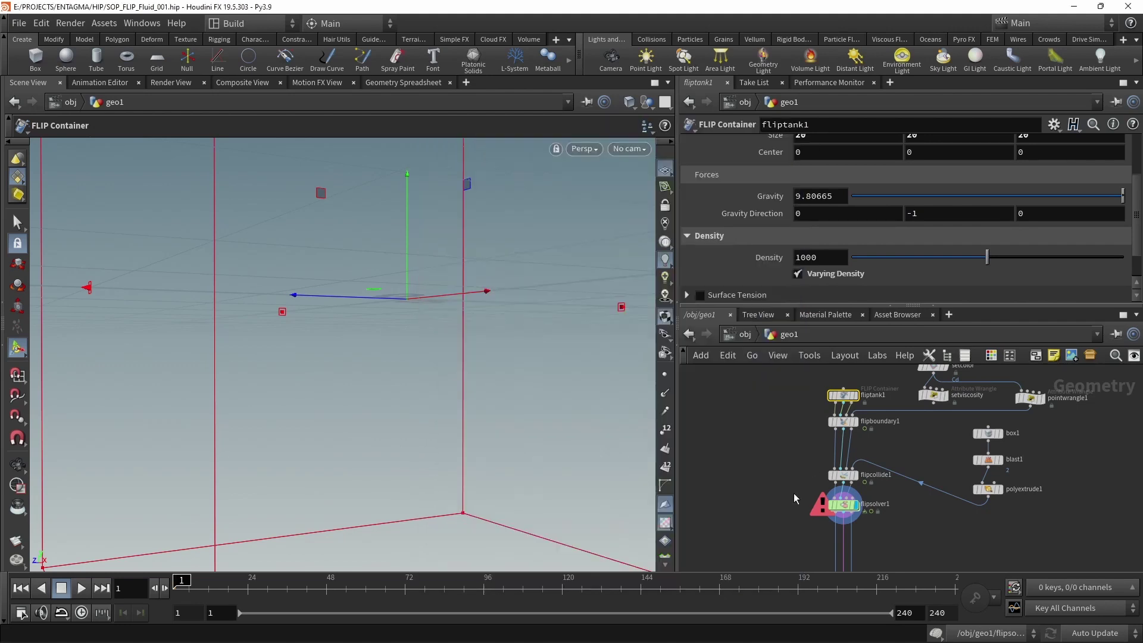
{"action": "left_click", "coordinate": [844, 505]}
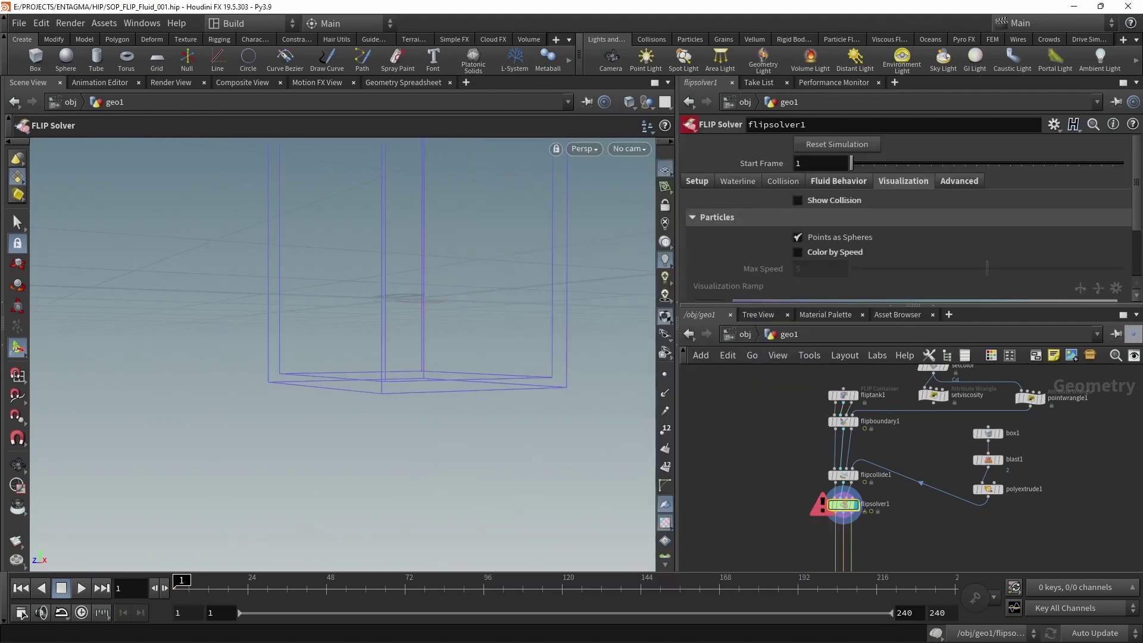
Uncheck Solve Pressure With Adaptivity on flipsolver1's Advanced tab, then check the toy and pointwrangle1's ramps.
{"action": "left_click", "coordinate": [968, 180]}
{"action": "left_click", "coordinate": [797, 238]}
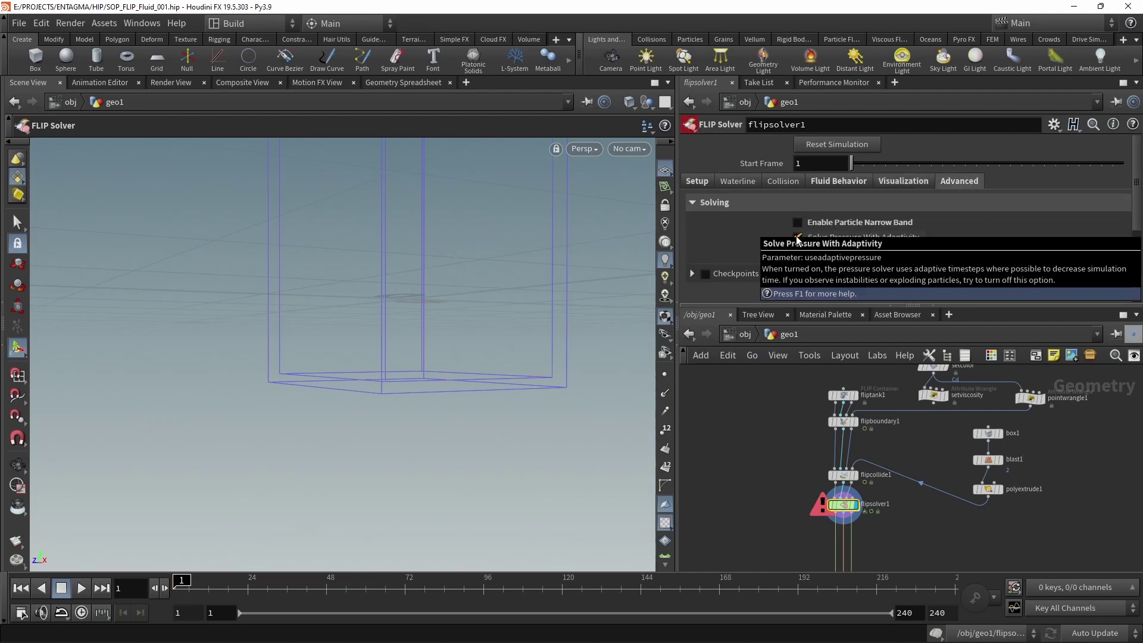
{"action": "key", "text": "Escape"}
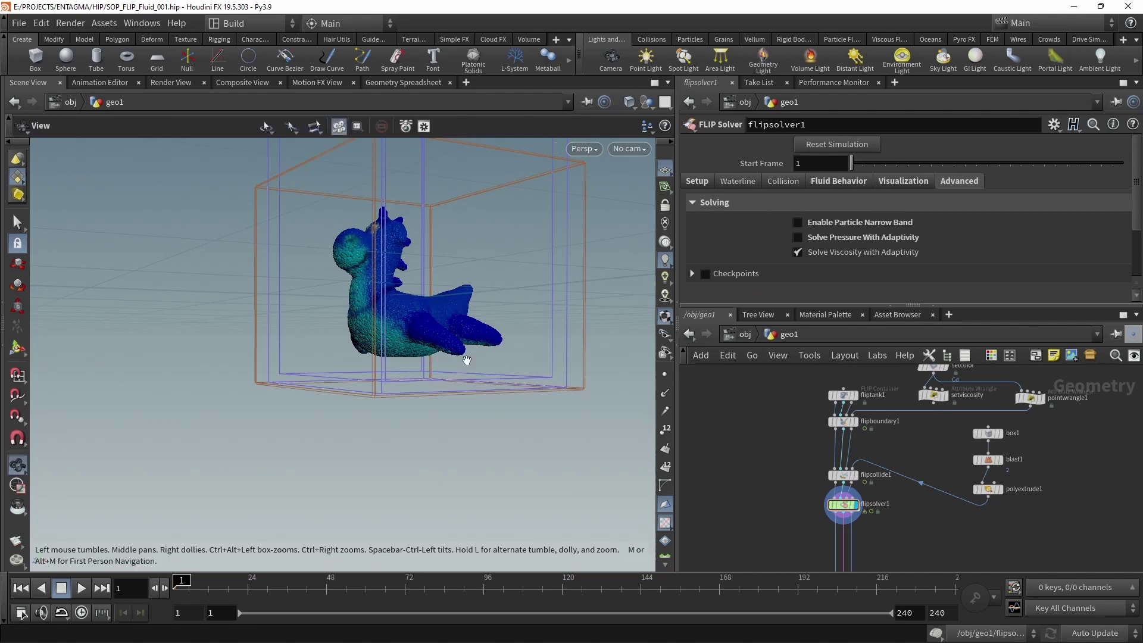
{"action": "left_click_drag", "start_coordinate": [467, 352], "coordinate": [508, 397]}
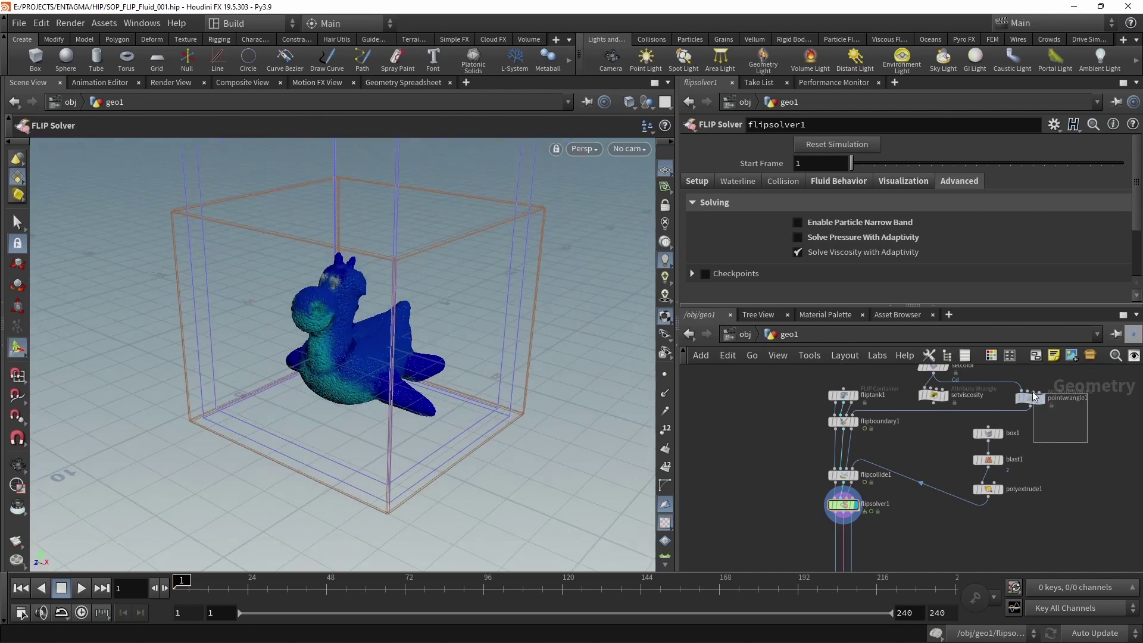
{"action": "left_click", "coordinate": [1037, 398]}
{"action": "scroll", "coordinate": [1131, 238], "scroll_direction": "down", "scroll_amount": 5}
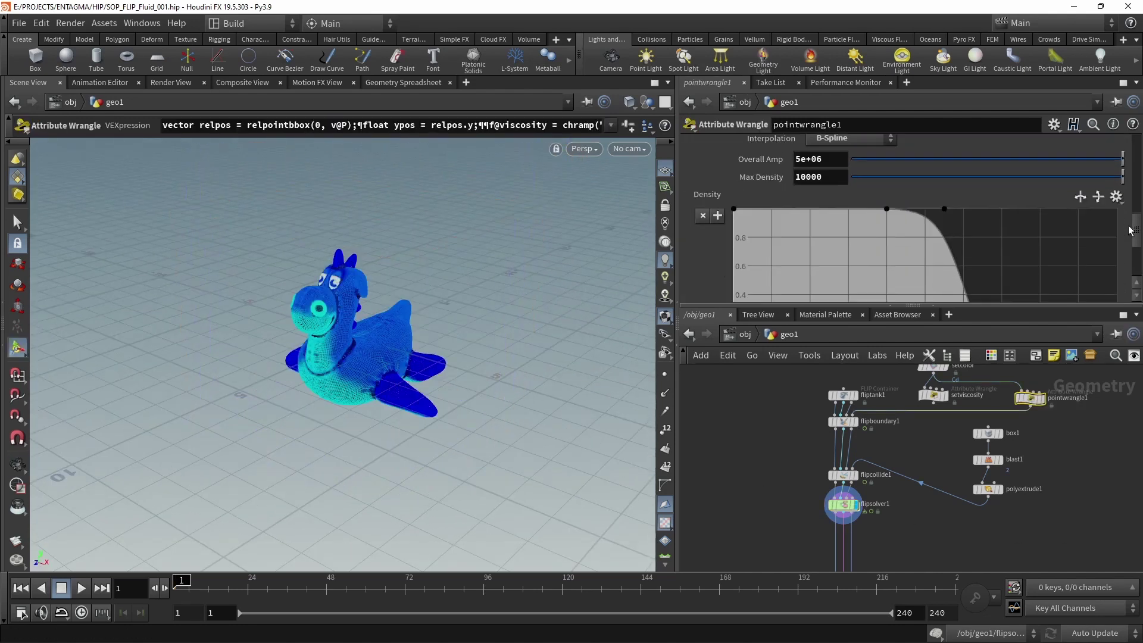
{"action": "left_click", "coordinate": [869, 459]}
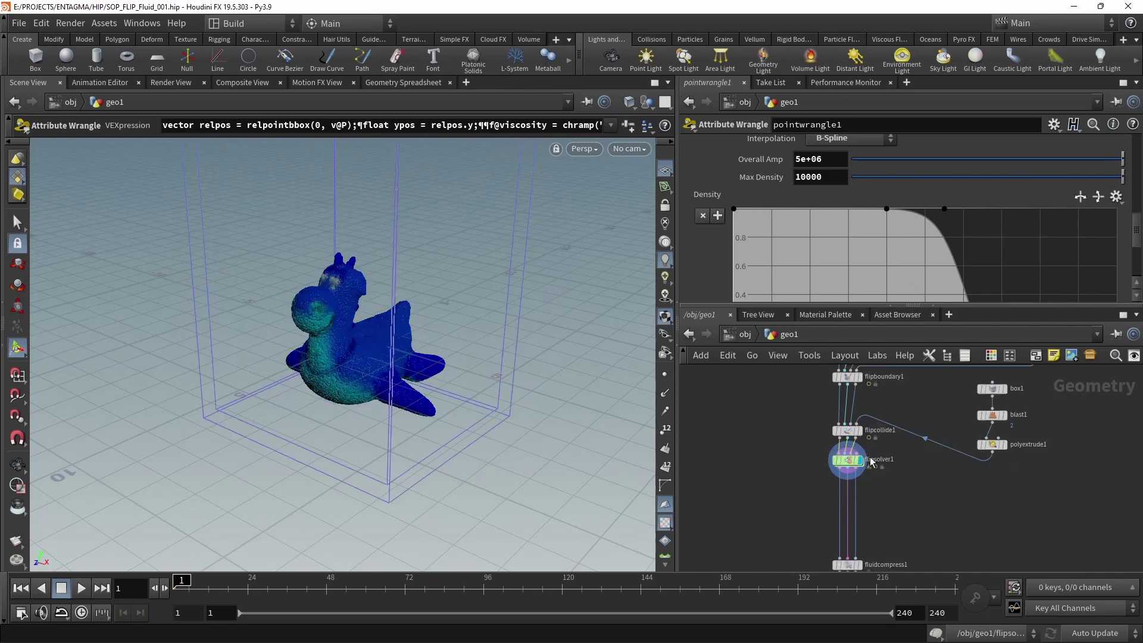
Save the scene and simulate the fluid through frame 156.
{"action": "key", "text": "ctrl+s"}
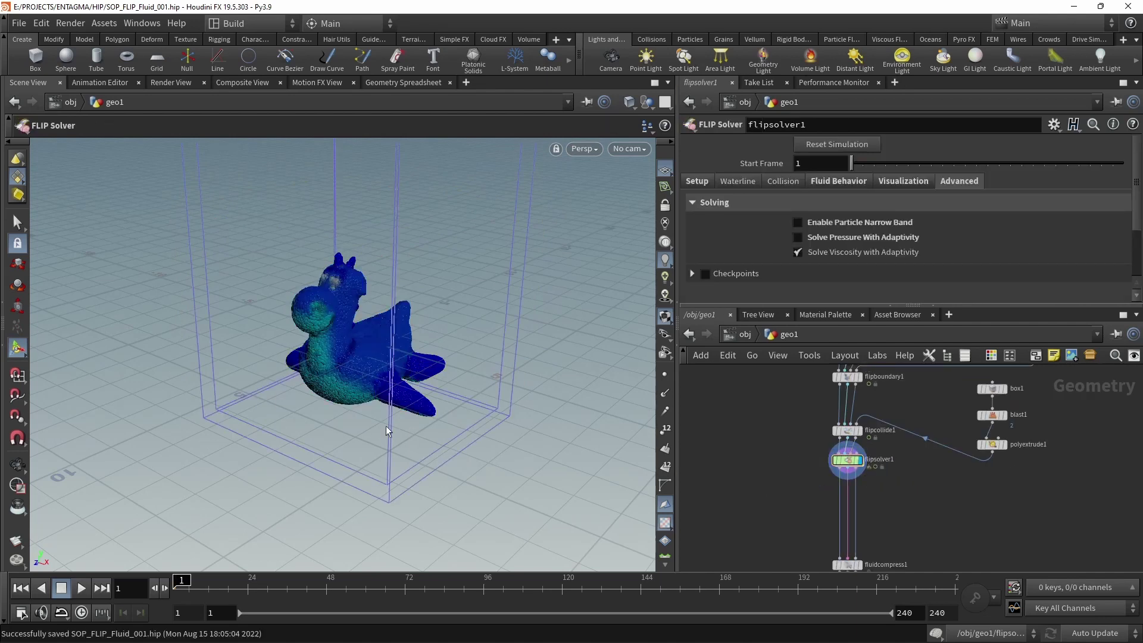
{"action": "left_click", "coordinate": [82, 588]}
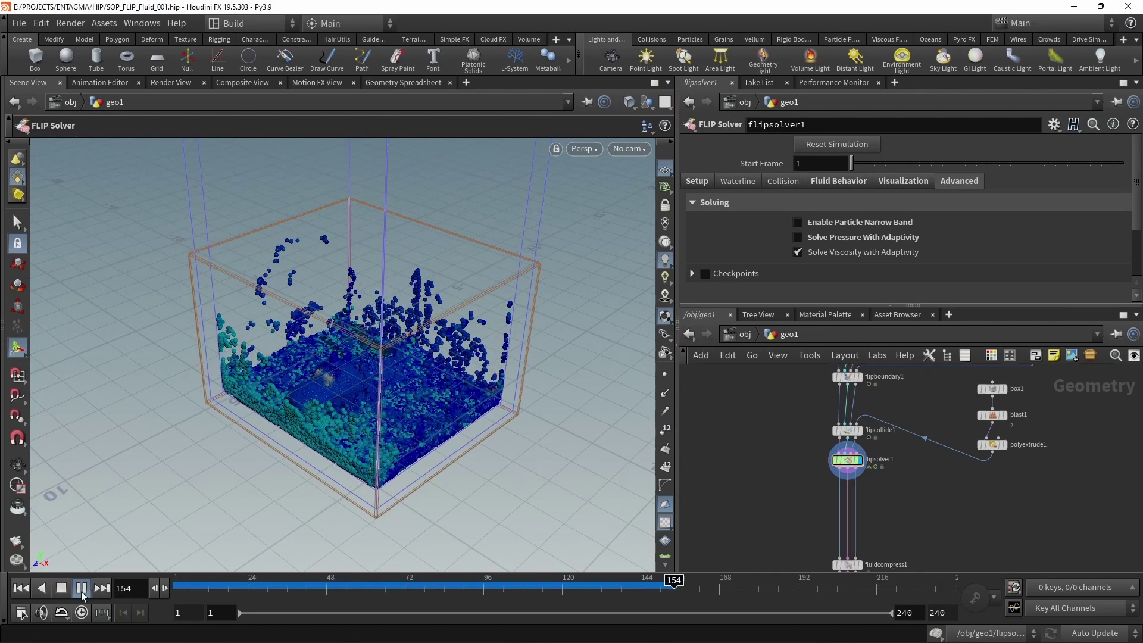
{"action": "left_click", "coordinate": [63, 588]}
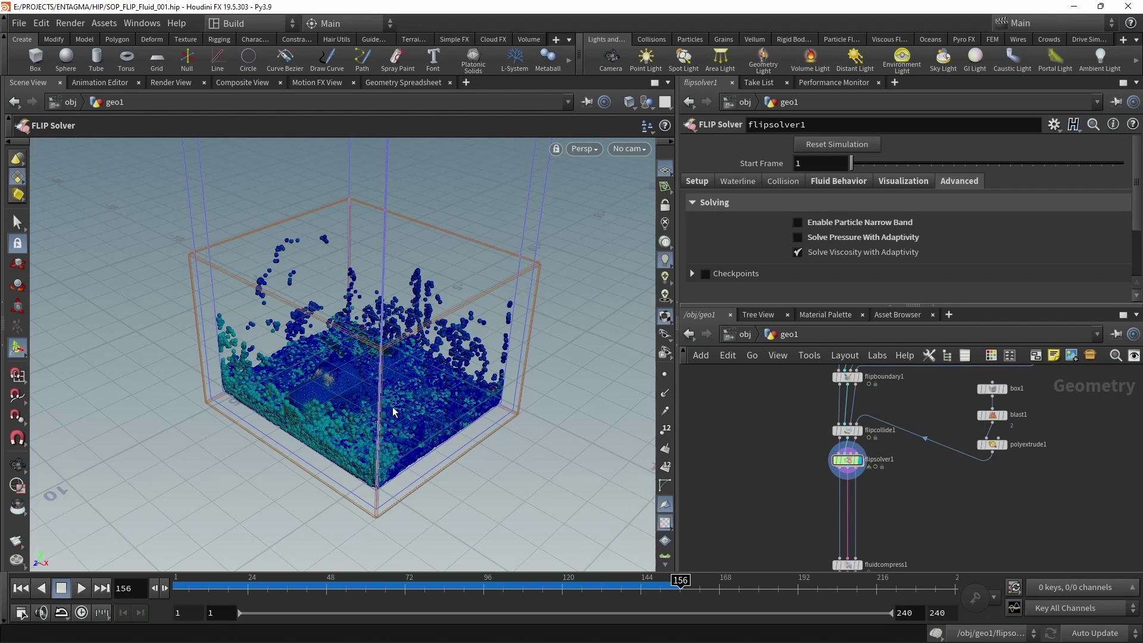
Review pointwrangle1's Density ramp in the upstream network.
{"action": "middle_click_drag", "start_coordinate": [1116, 429], "coordinate": [1054, 539]}
{"action": "left_click", "coordinate": [970, 465]}
{"action": "scroll", "coordinate": [1124, 235], "scroll_direction": "up", "scroll_amount": 3}
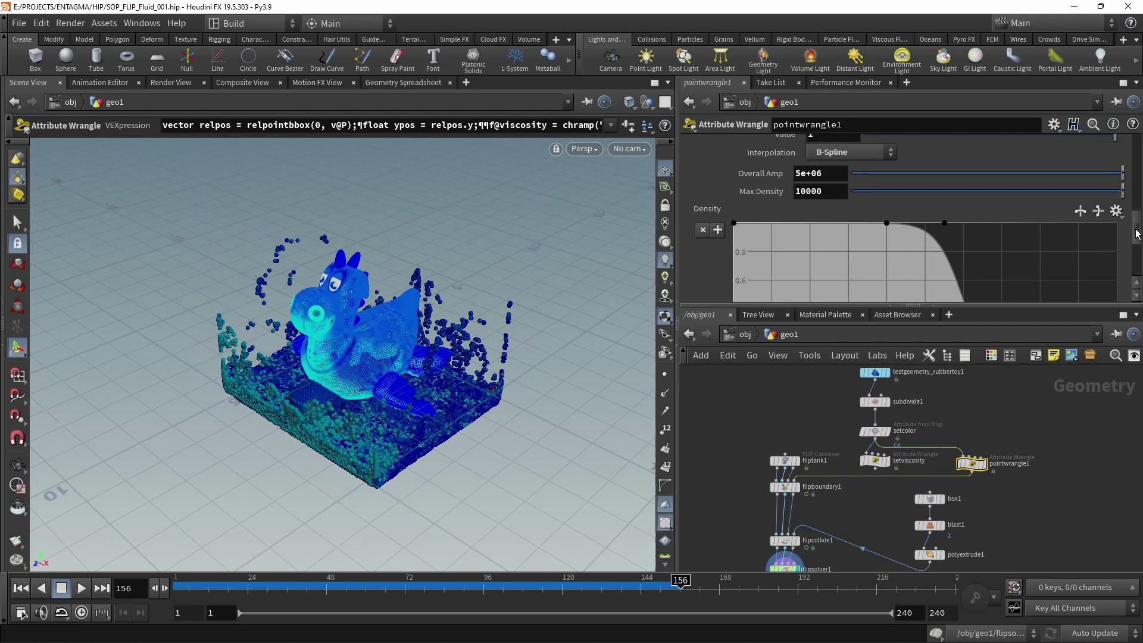
{"action": "scroll", "coordinate": [1123, 235], "scroll_direction": "down", "scroll_amount": 5}
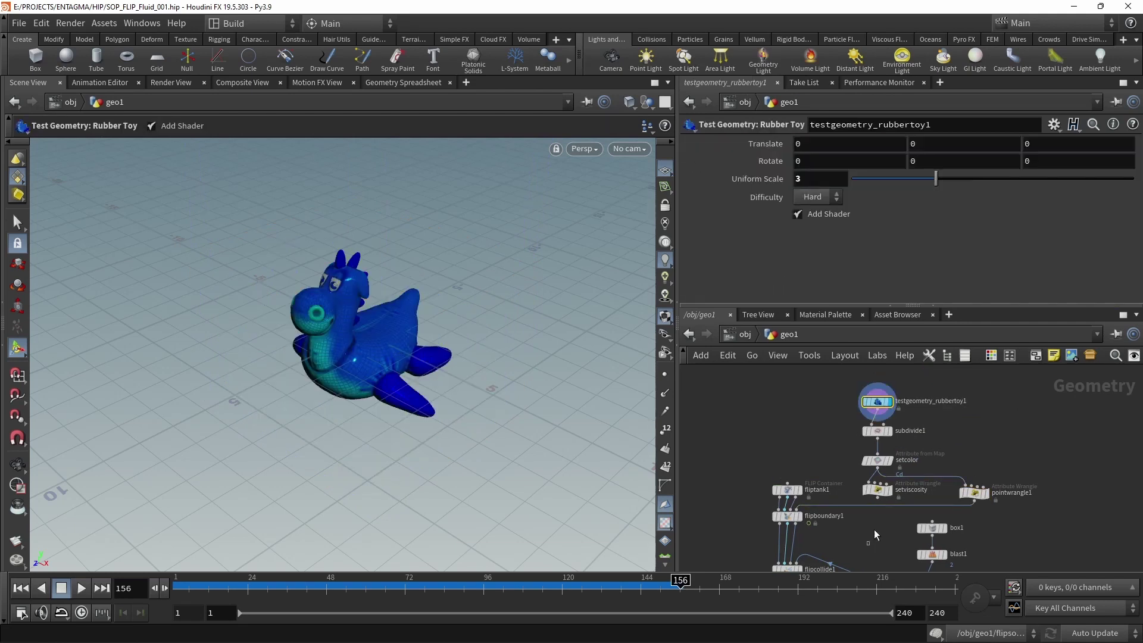
Delete the setviscosity wrangle, undoing an accidental wire from pointwrangle1.
{"action": "left_click", "coordinate": [877, 489]}
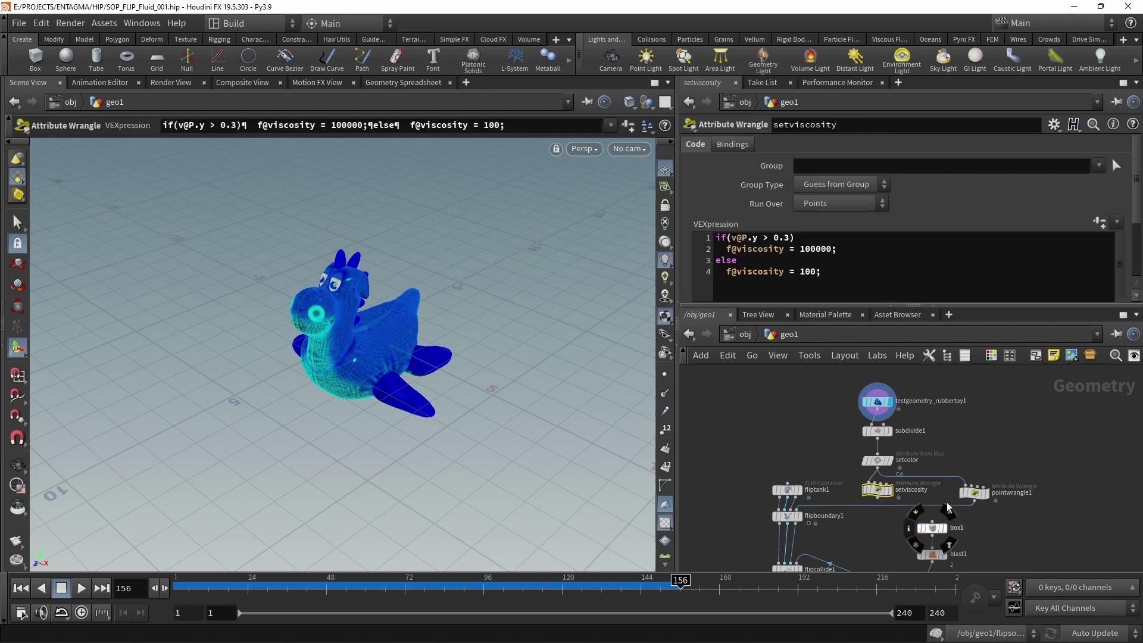
{"action": "key", "text": "Delete"}
{"action": "left_click_drag", "start_coordinate": [974, 502], "coordinate": [877, 489]}
{"action": "key", "text": "ctrl+z"}
Move pointwrangle1 under setcolor, lower the two FLIP nodes, and shift the box chain left.
{"action": "middle_click_drag", "start_coordinate": [1021, 516], "coordinate": [1022, 438]}
{"action": "scroll", "coordinate": [1021, 439], "scroll_direction": "down", "scroll_amount": 2}
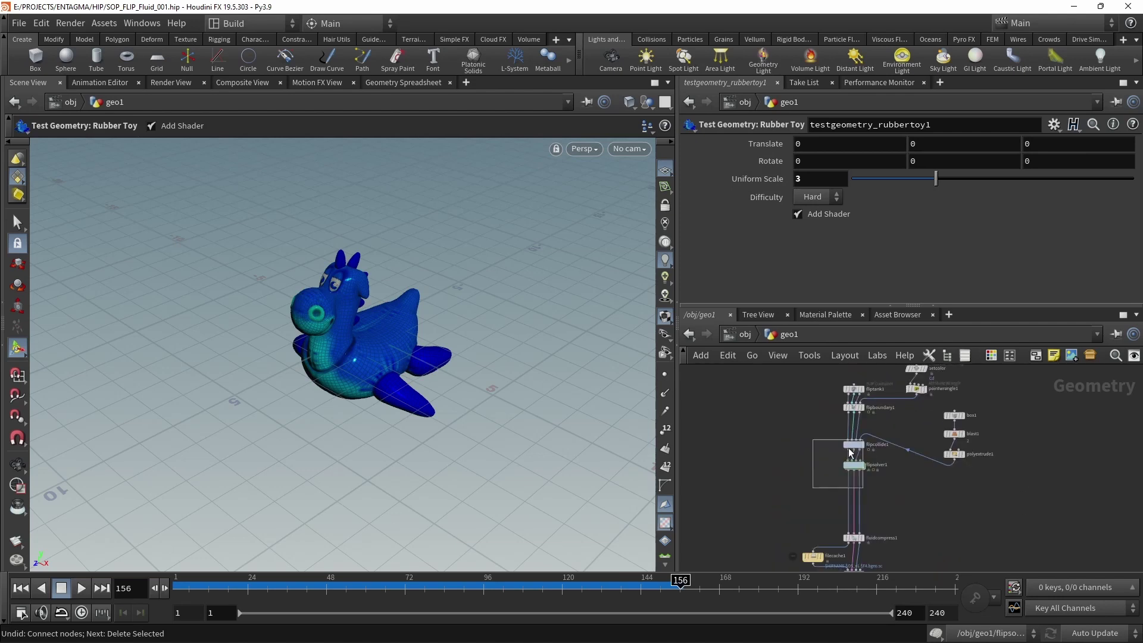
{"action": "left_click_drag", "start_coordinate": [830, 435], "coordinate": [878, 500]}
{"action": "left_click_drag", "start_coordinate": [857, 448], "coordinate": [857, 485]}
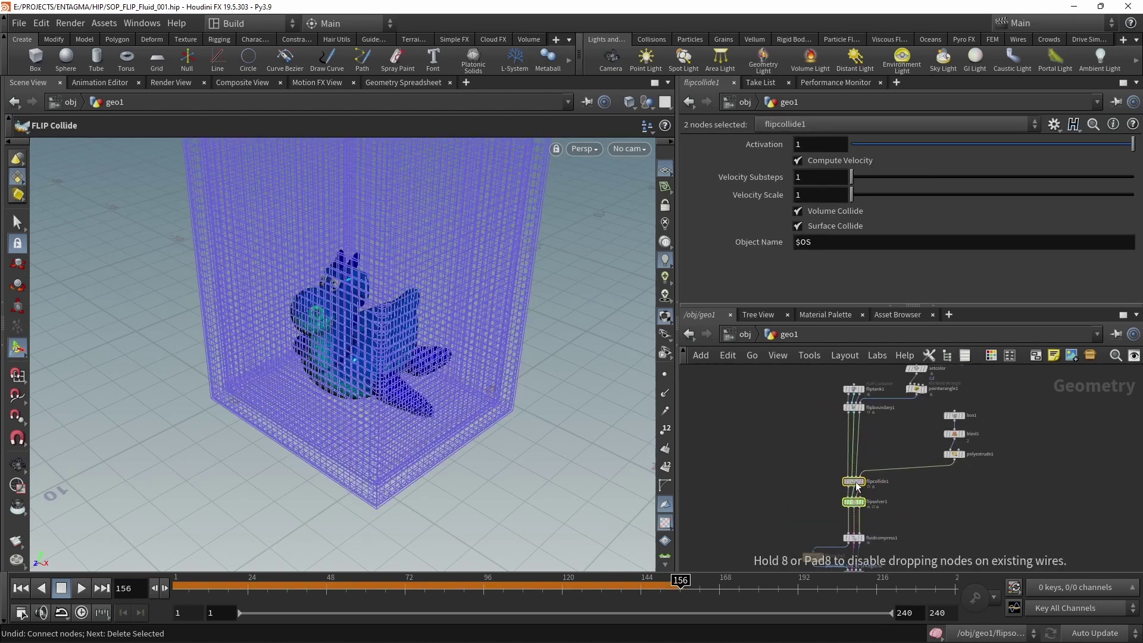
{"action": "left_click_drag", "start_coordinate": [937, 407], "coordinate": [921, 430]}
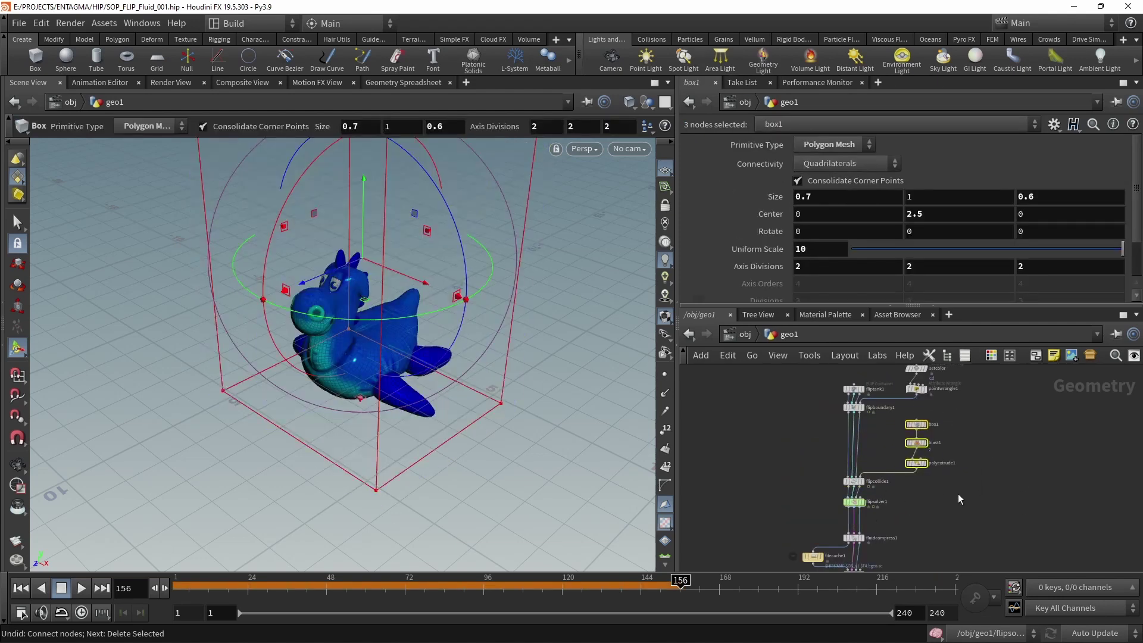
Select fluidcompress1, filecache1 and particlefluidsurface1 at the bottom of the network.
{"action": "middle_click_drag", "start_coordinate": [958, 498], "coordinate": [964, 439]}
{"action": "scroll", "coordinate": [913, 510], "scroll_direction": "up", "scroll_amount": 1}
{"action": "middle_click_drag", "start_coordinate": [911, 525], "coordinate": [1003, 502]}
{"action": "scroll", "coordinate": [938, 479], "scroll_direction": "up", "scroll_amount": 3}
{"action": "left_click_drag", "start_coordinate": [942, 435], "coordinate": [763, 570]}
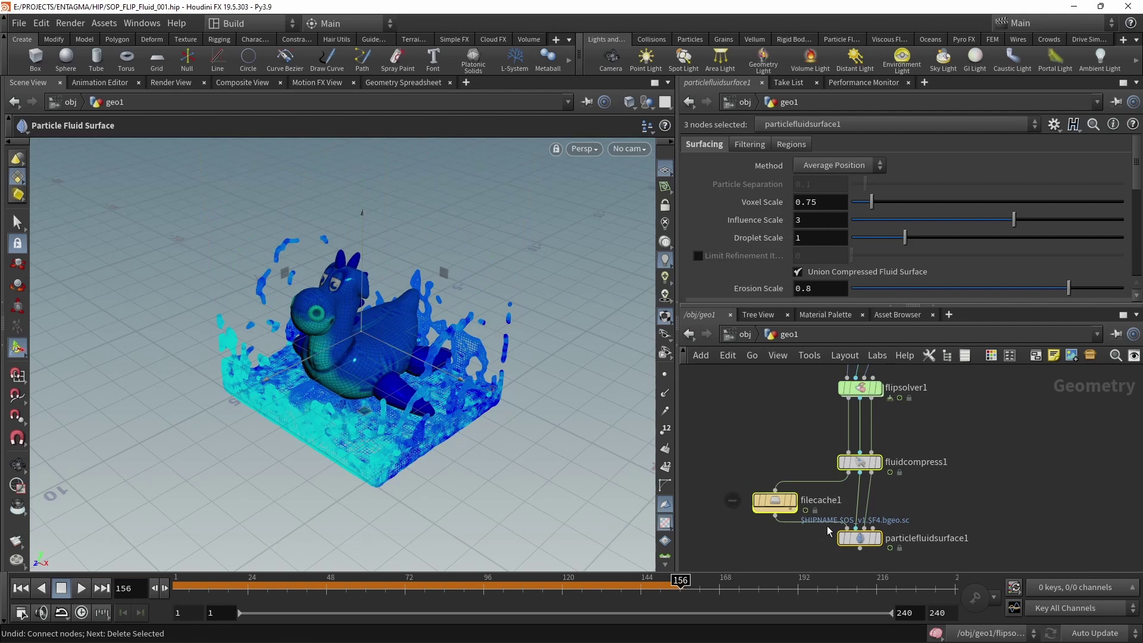
Inspect the settings of fluidcompress1, filecache1 and particlefluidsurface1.
{"action": "left_click", "coordinate": [857, 463]}
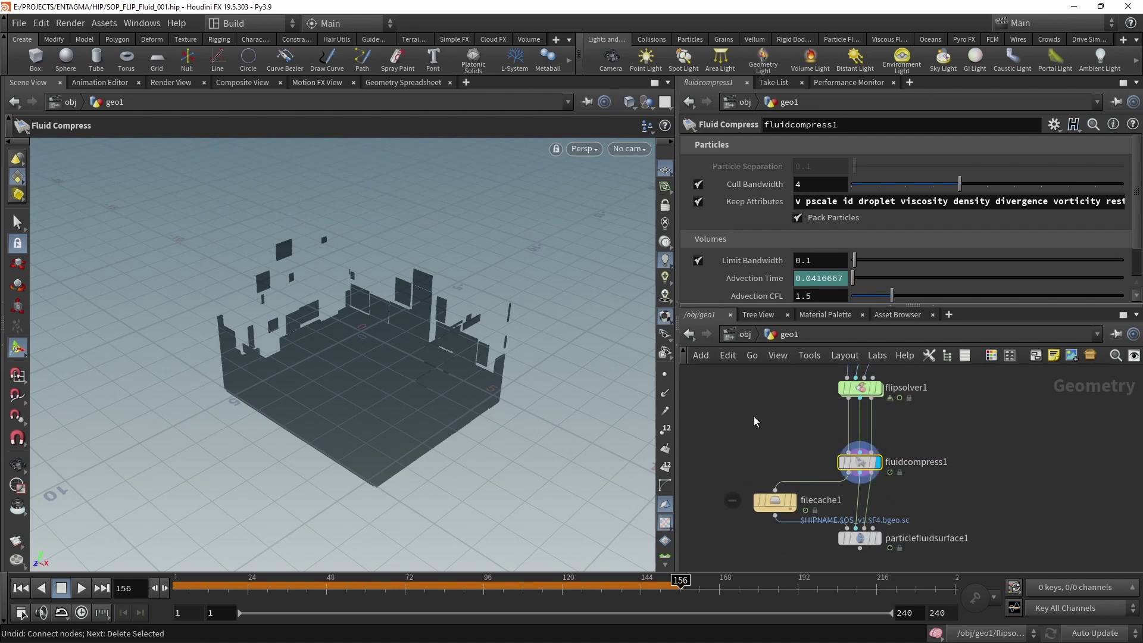
{"action": "left_click_drag", "start_coordinate": [744, 485], "coordinate": [784, 529]}
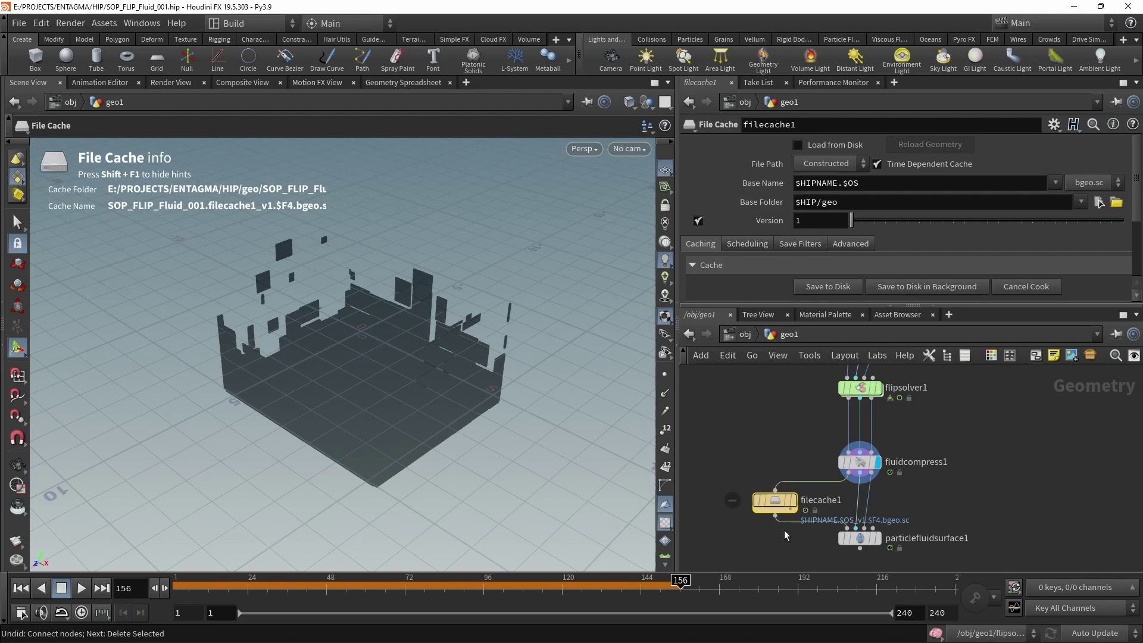
{"action": "left_click", "coordinate": [854, 537]}
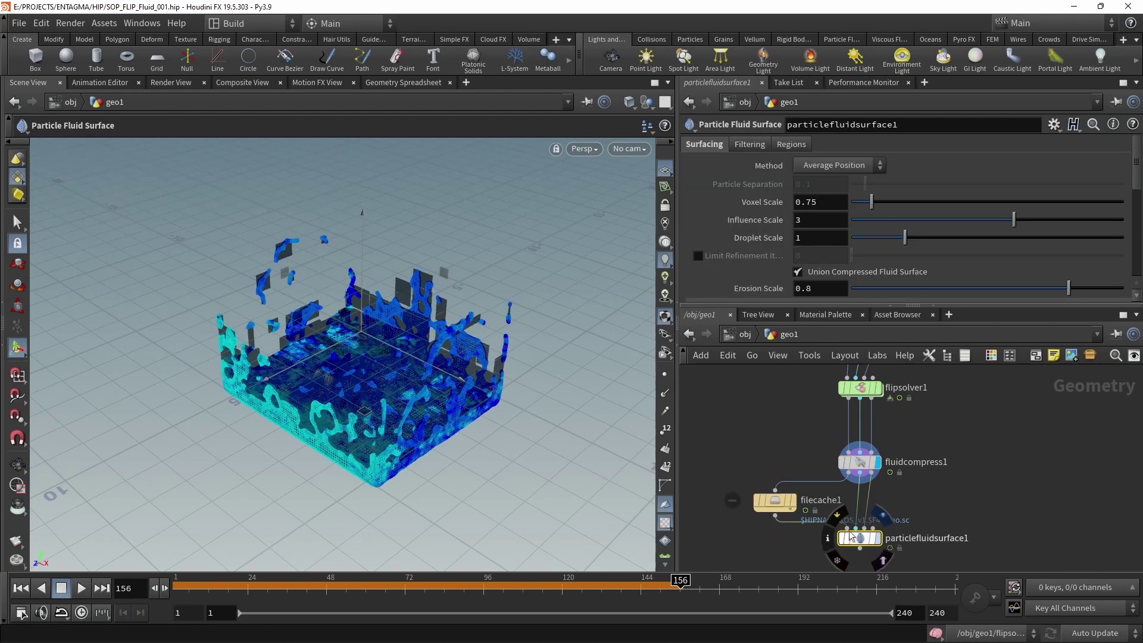
Display particlefluidsurface1's polygon-soup fluid mesh and review its Surfacing and Output parameters.
{"action": "left_click", "coordinate": [873, 540]}
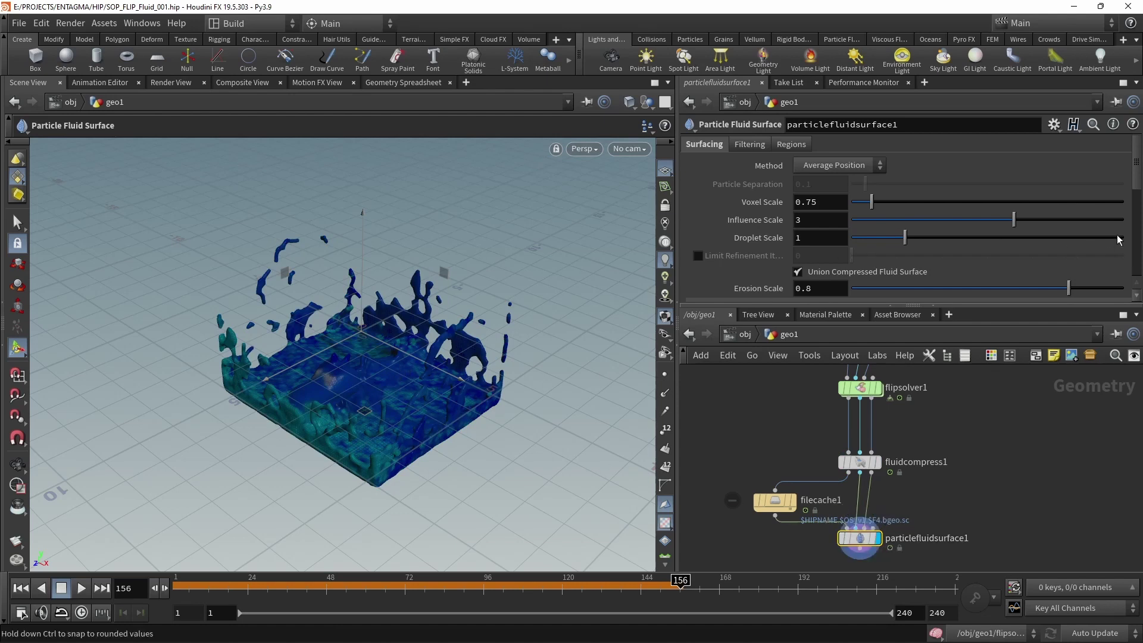
{"action": "scroll", "coordinate": [1113, 241], "scroll_direction": "down", "scroll_amount": 5}
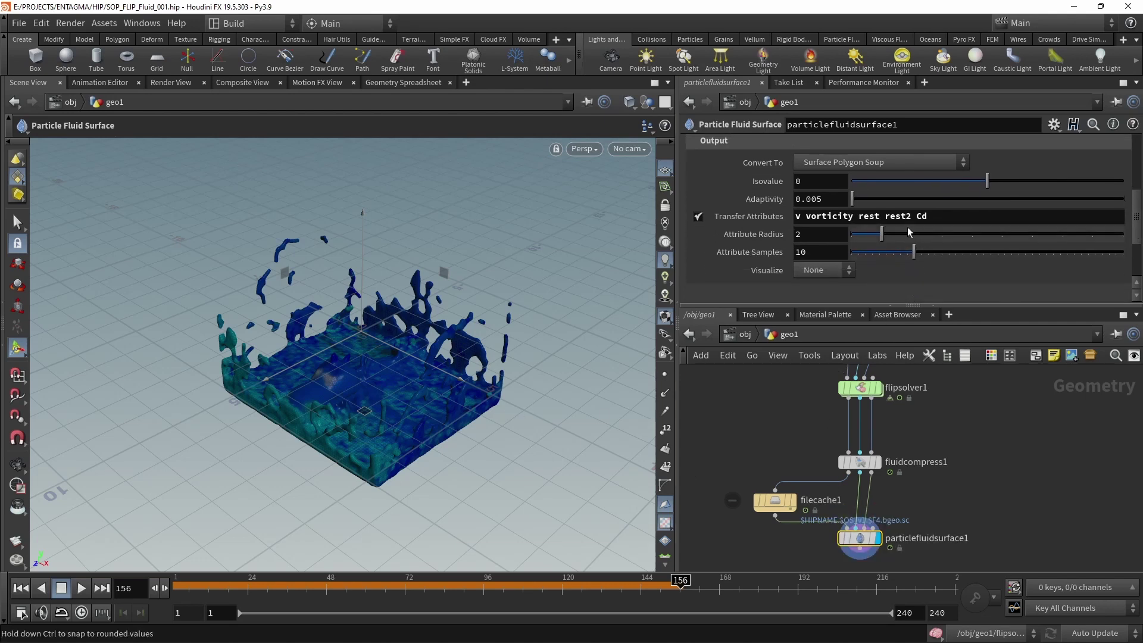
{"action": "scroll", "coordinate": [914, 245], "scroll_direction": "up", "scroll_amount": 5}
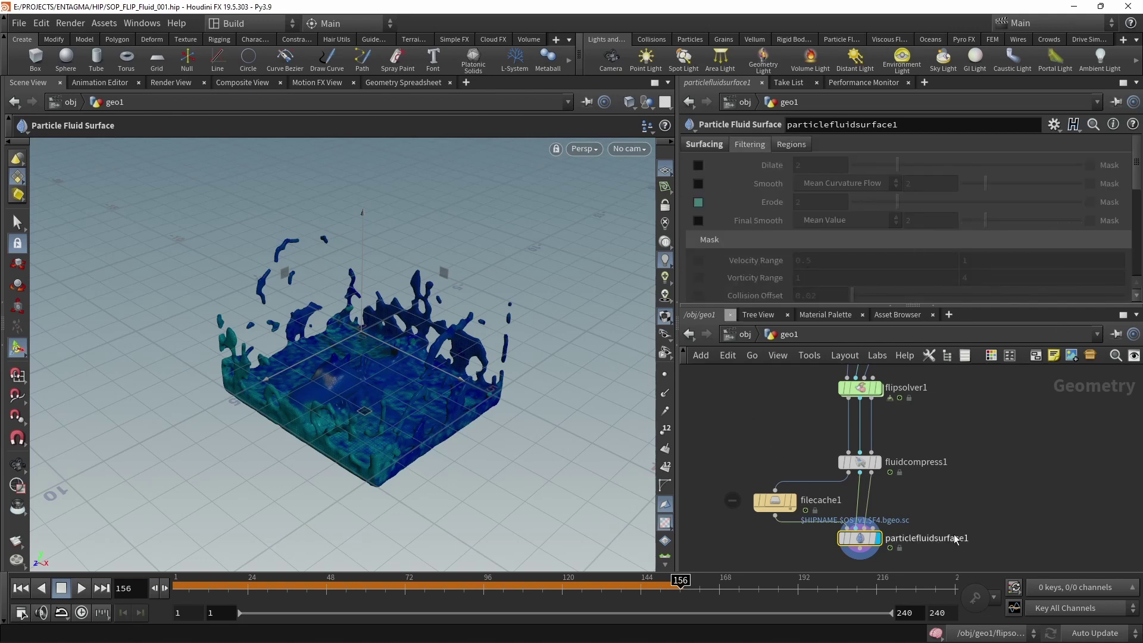
{"action": "scroll", "coordinate": [989, 463], "scroll_direction": "down", "scroll_amount": 2}
{"action": "scroll", "coordinate": [990, 463], "scroll_direction": "down", "scroll_amount": 2}
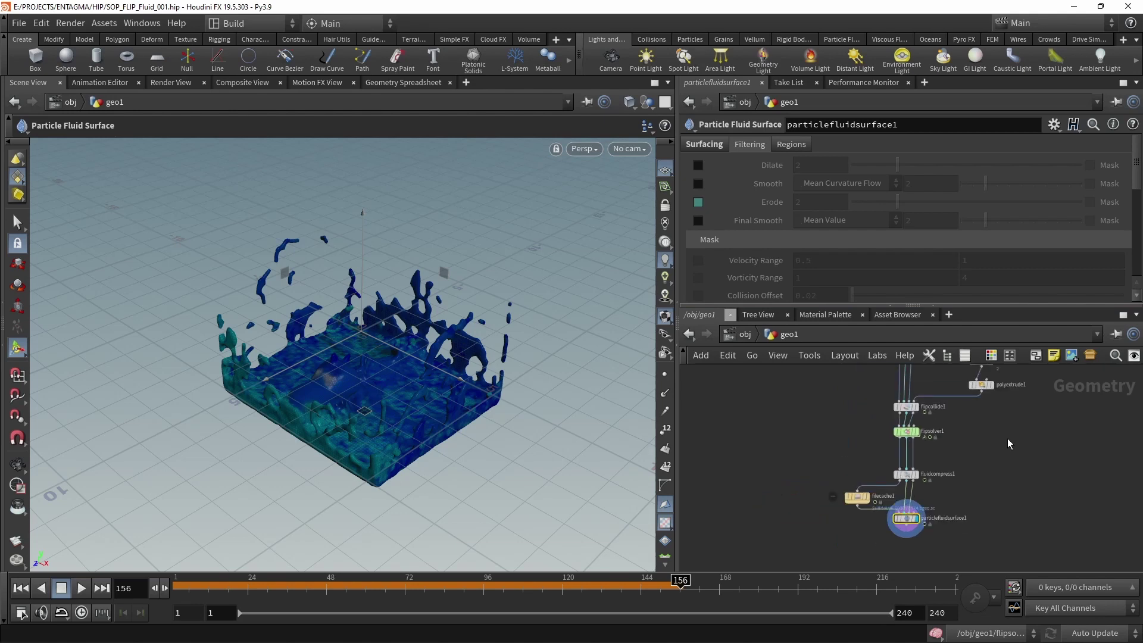
{"action": "scroll", "coordinate": [1007, 443], "scroll_direction": "down", "scroll_amount": 2}
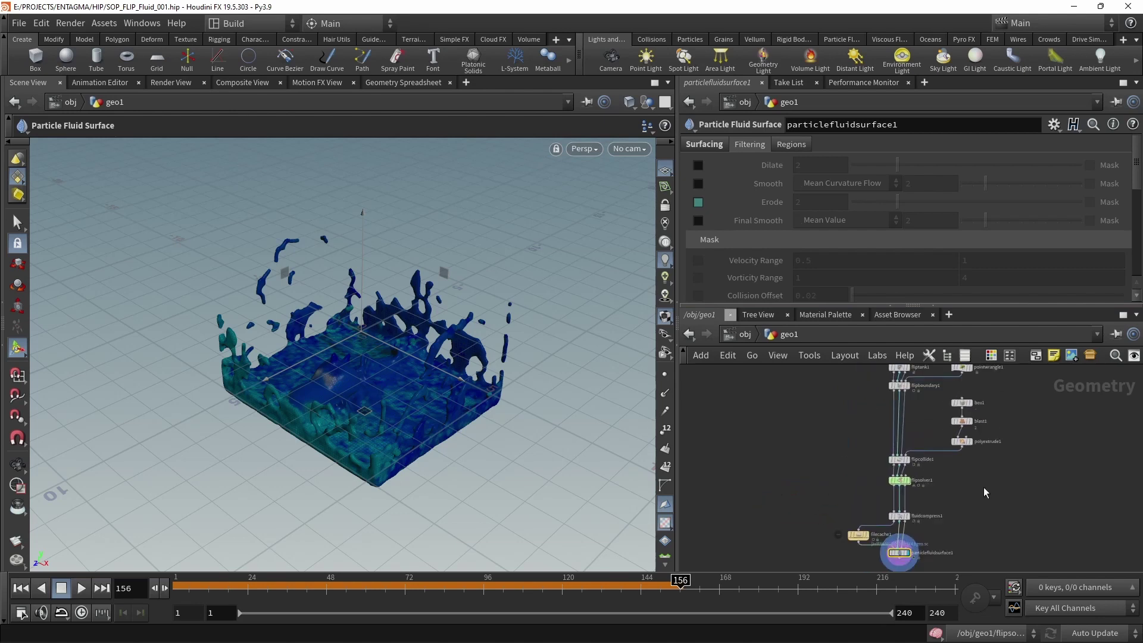